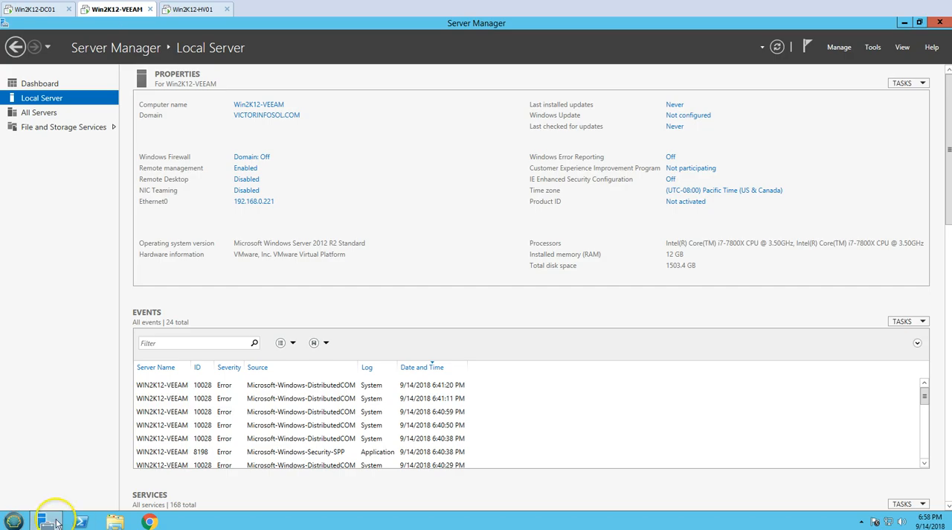
# - Launch Veeam Backup & Replication 9.5 on Win2K12-VEEAM, approve elevation, and connect to localhost on port 9392 using Windows session authentication
pyautogui.doubleClick(26, 366)
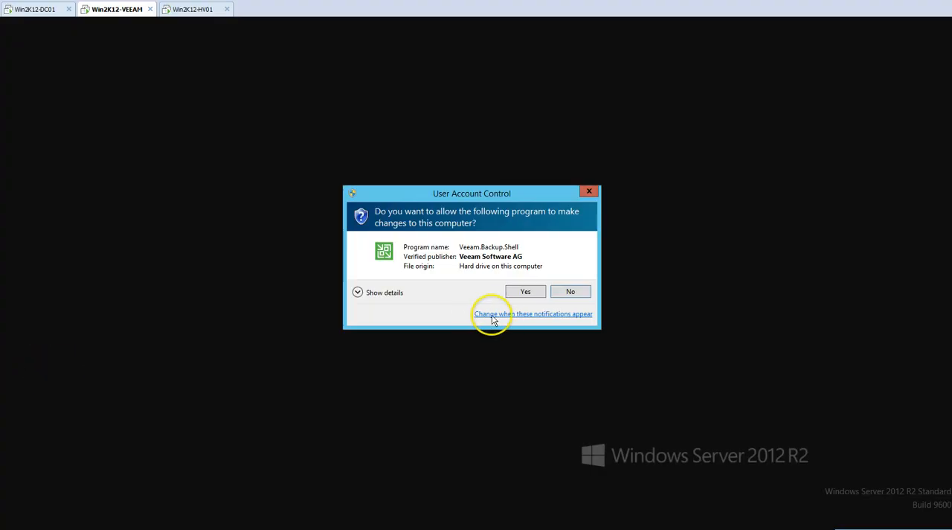
pyautogui.click(536, 291)
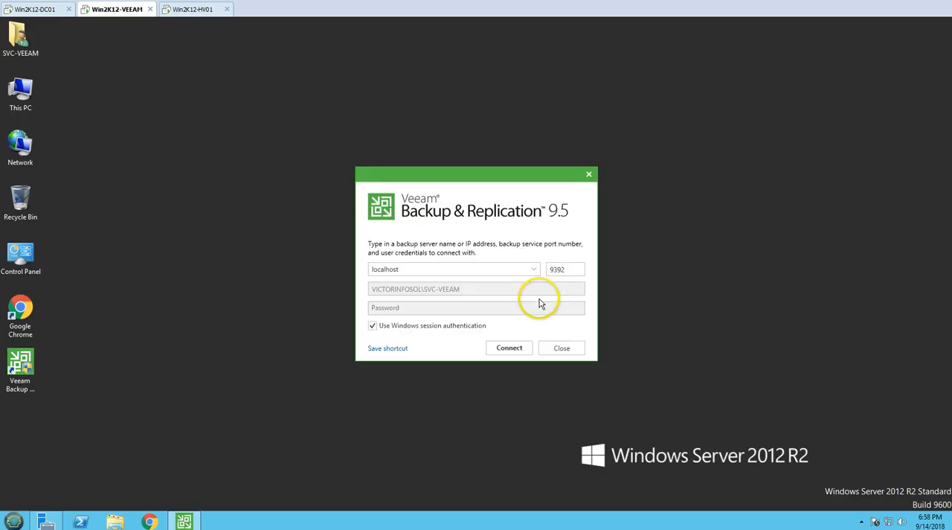
pyautogui.click(509, 348)
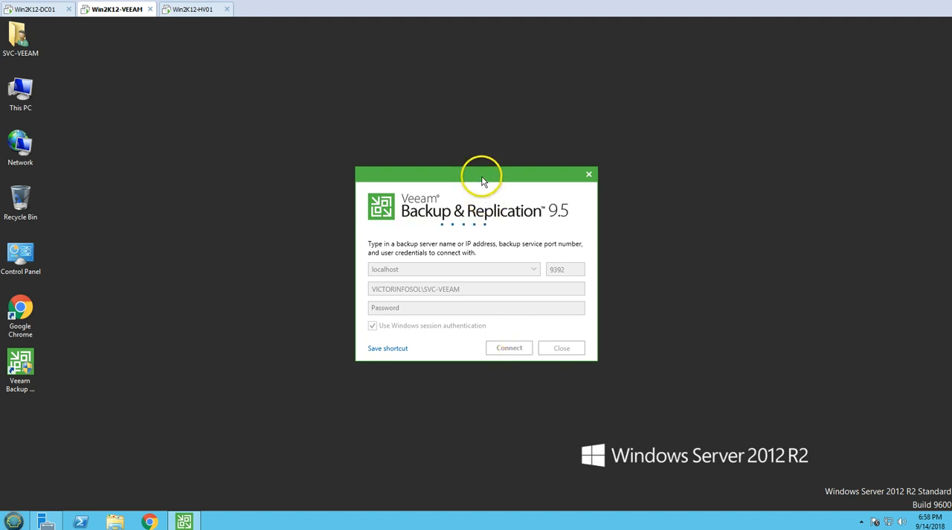
pyautogui.moveTo(482, 180); pyautogui.dragTo(482, 155)
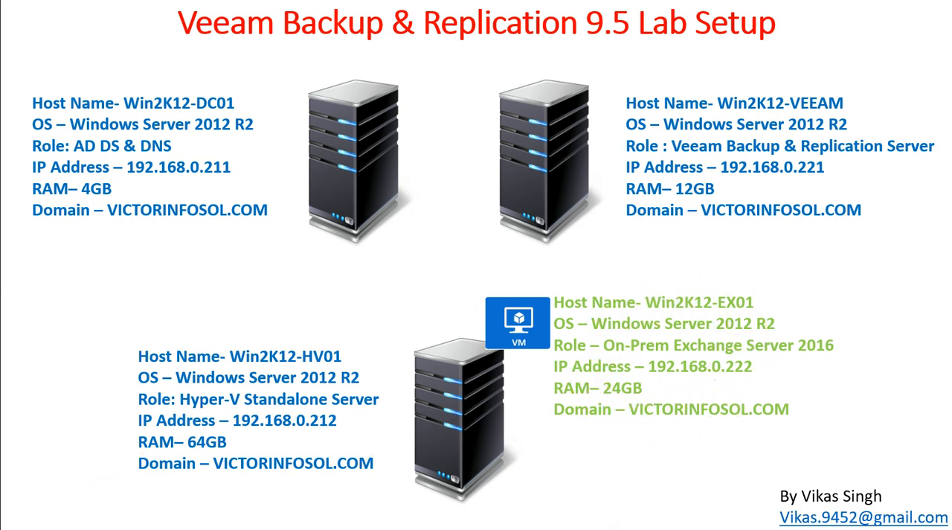
pyautogui.click(92, 529)
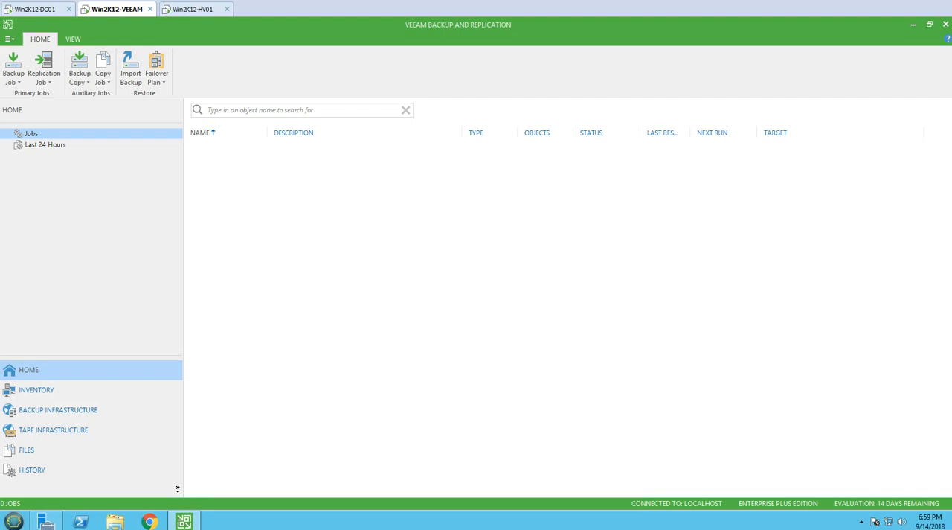
# - Switch to Win2K12-HV01 and view its local server properties in Server Manager
pyautogui.click(199, 10)
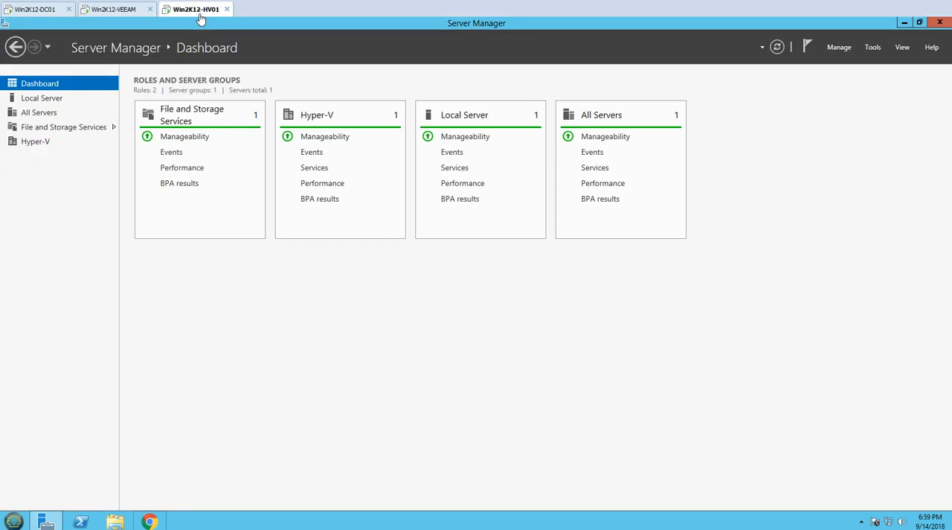
pyautogui.click(42, 99)
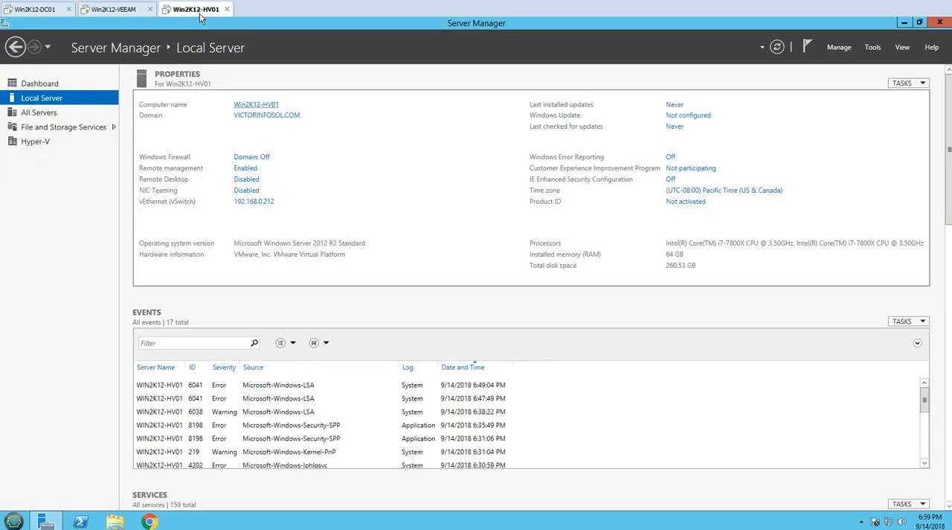
pyautogui.click(67, 88)
pyautogui.click(42, 97)
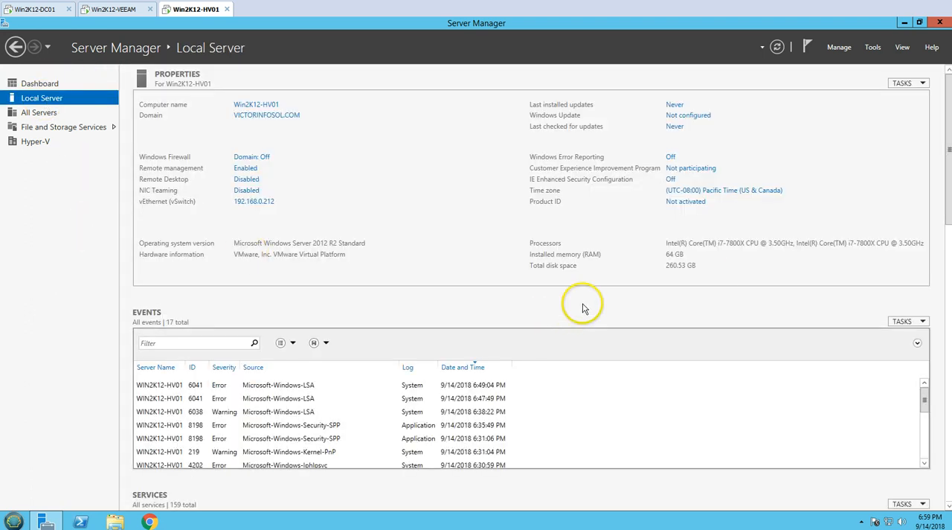
# - Open Hyper-V Manager on Win2K12-HV01 and select the Win2K12-EX01 virtual machine
pyautogui.click(873, 47)
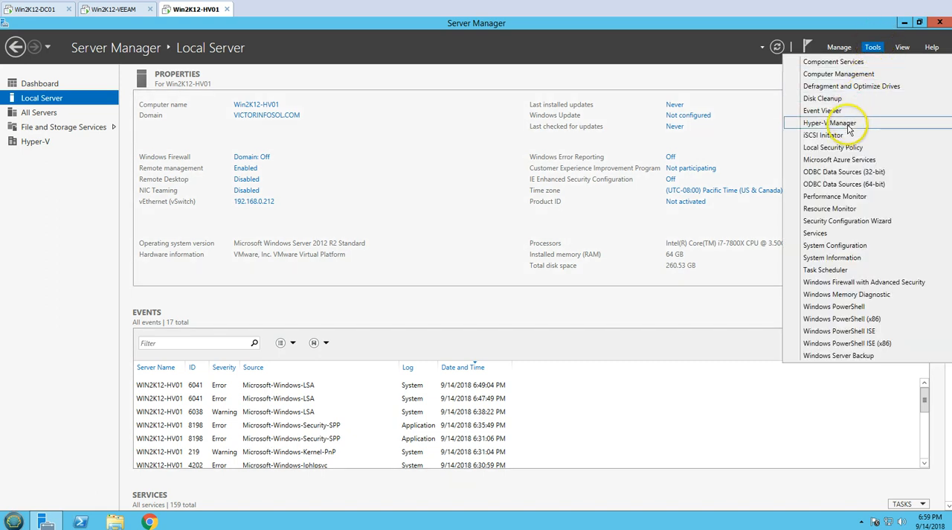
pyautogui.click(803, 124)
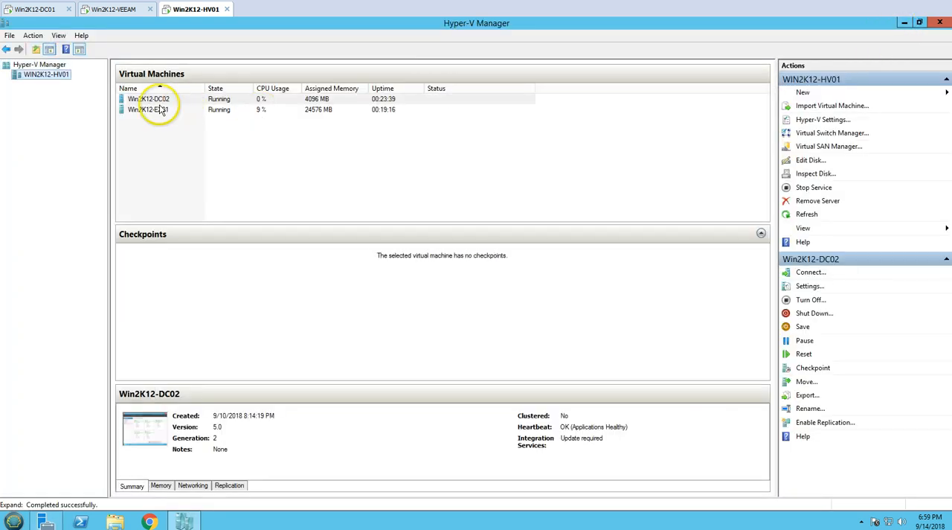
pyautogui.click(163, 110)
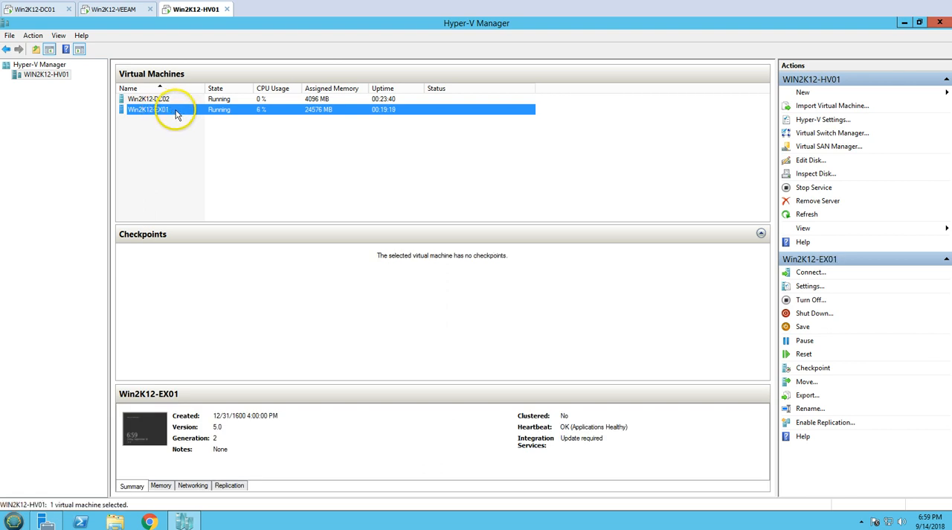
# - Connect to the Win2K12-DC02 virtual machine's console to look at it, and close the connection window
pyautogui.rightClick(179, 99)
pyautogui.click(227, 113)
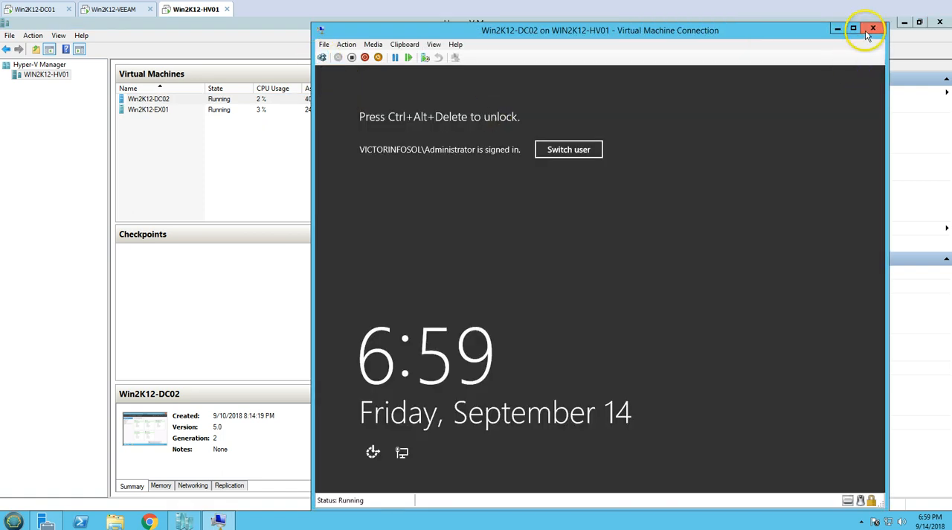
pyautogui.click(871, 30)
# - Connect to the Win2K12-EX01 virtual machine's console, unlock it, and sign in as Administrator with the account password
pyautogui.click(183, 110)
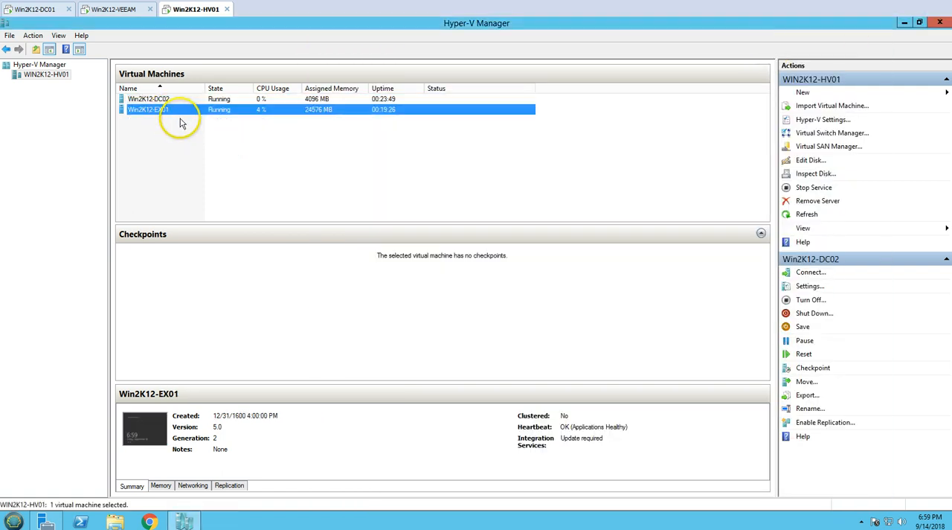
pyautogui.rightClick(184, 113)
pyautogui.click(199, 117)
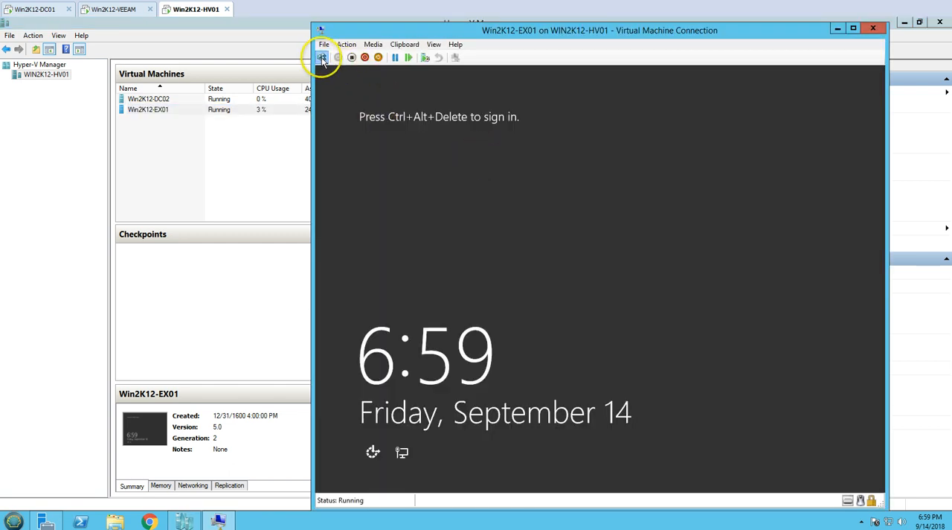
pyautogui.click(321, 58)
pyautogui.click(503, 181)
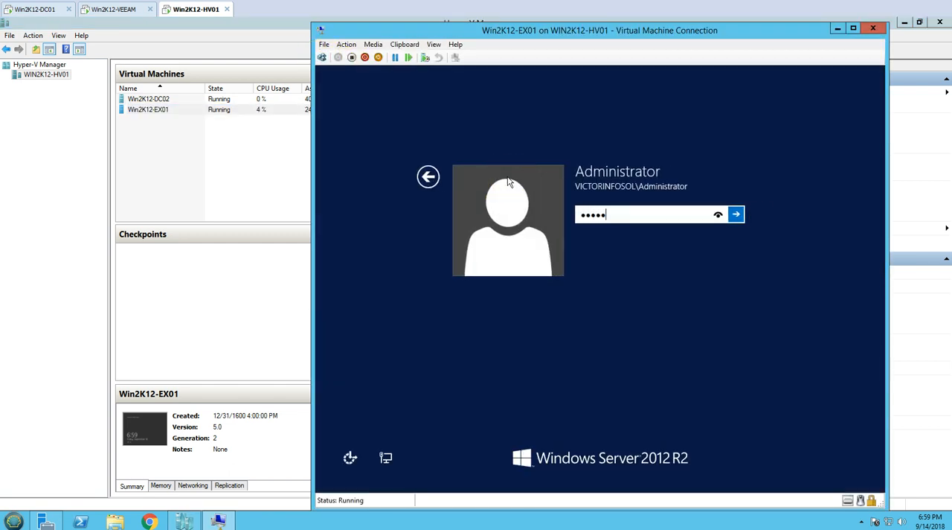
pyautogui.press('Return')
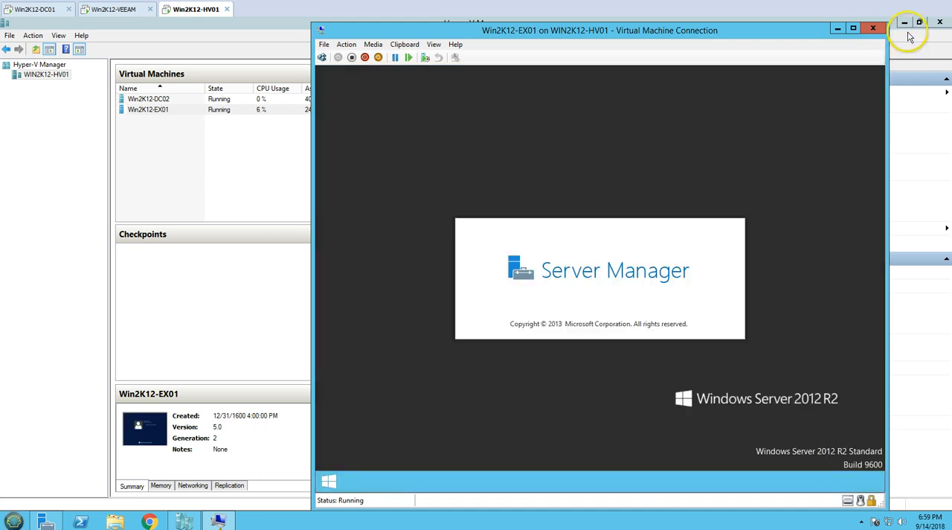
# - Minimize the windows open on the Hyper-V host and open a Remote Desktop connection to Win2K12-EX01 with mstsc
pyautogui.click(905, 23)
pyautogui.click(907, 24)
pyautogui.click(907, 24)
pyautogui.click(907, 24)
pyautogui.click(208, 369)
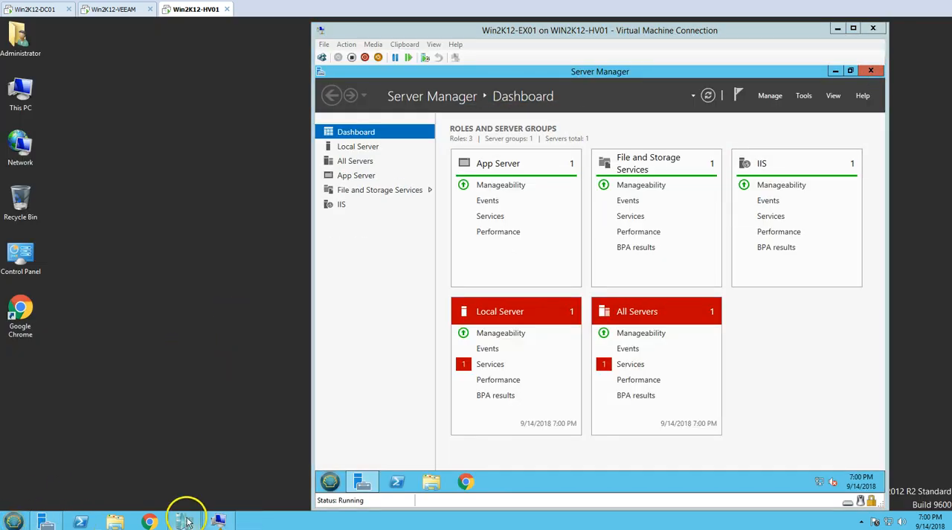
pyautogui.click(15, 520)
pyautogui.click(153, 474)
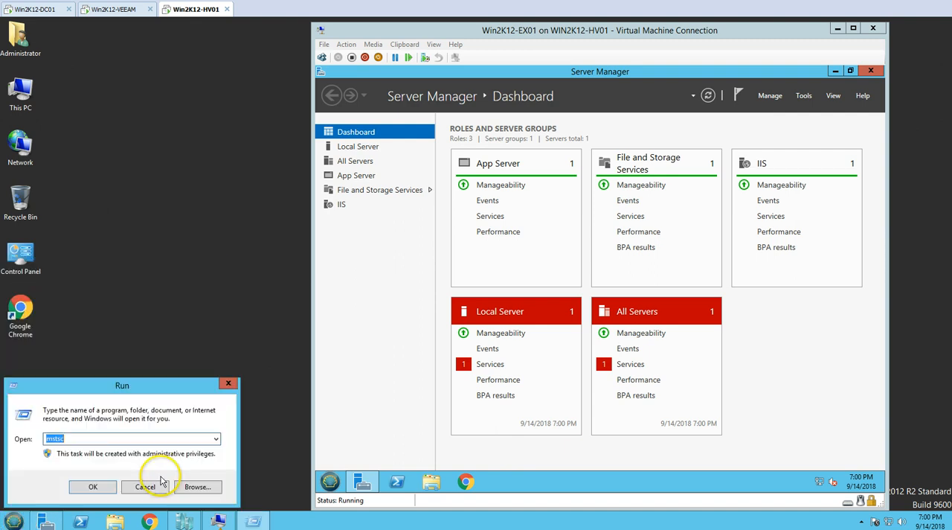
pyautogui.click(93, 488)
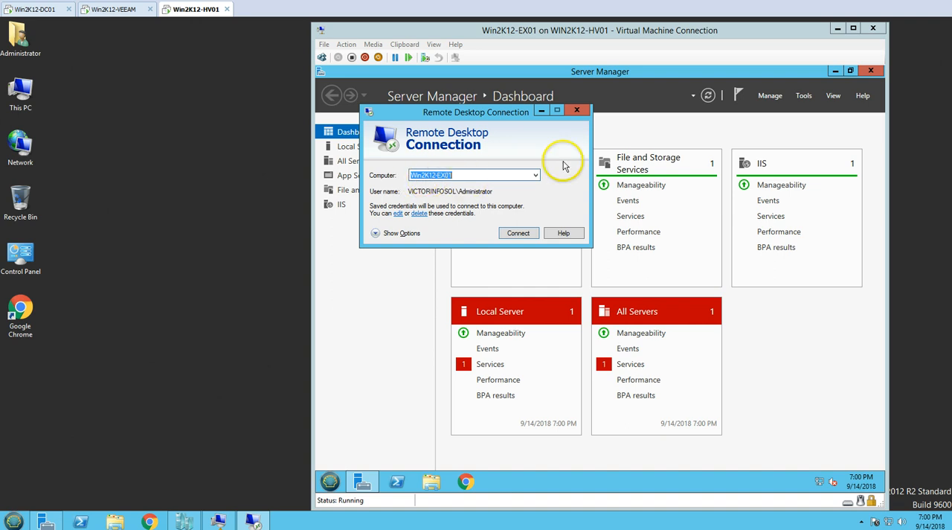
pyautogui.click(839, 28)
pyautogui.click(518, 234)
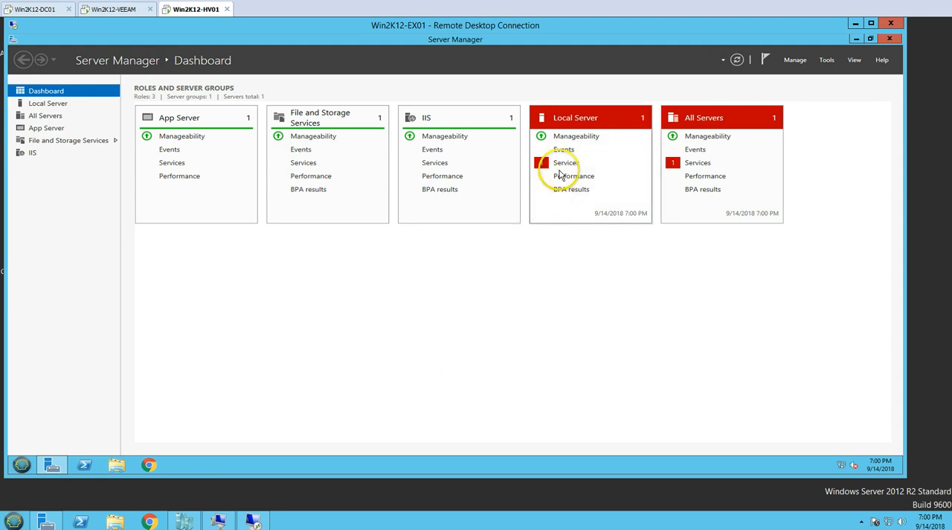
# - Start the stopped Microsoft Exchange Notifications Broker service from the local server's services detail view and close the view
pyautogui.click(559, 168)
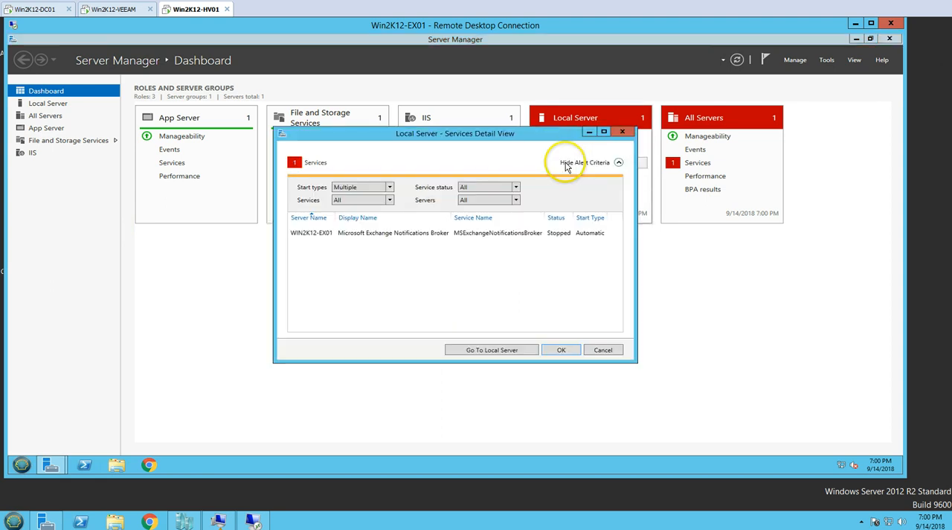
pyautogui.rightClick(431, 232)
pyautogui.click(455, 238)
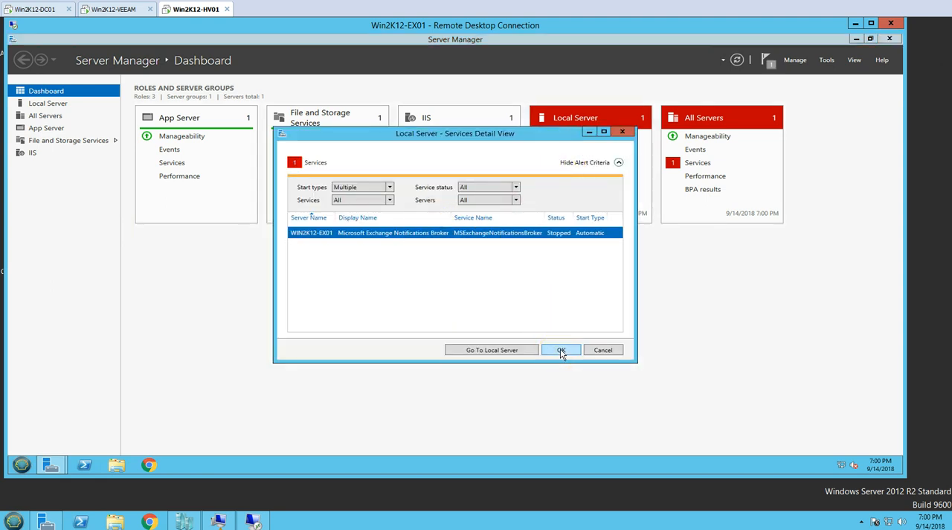
pyautogui.click(561, 353)
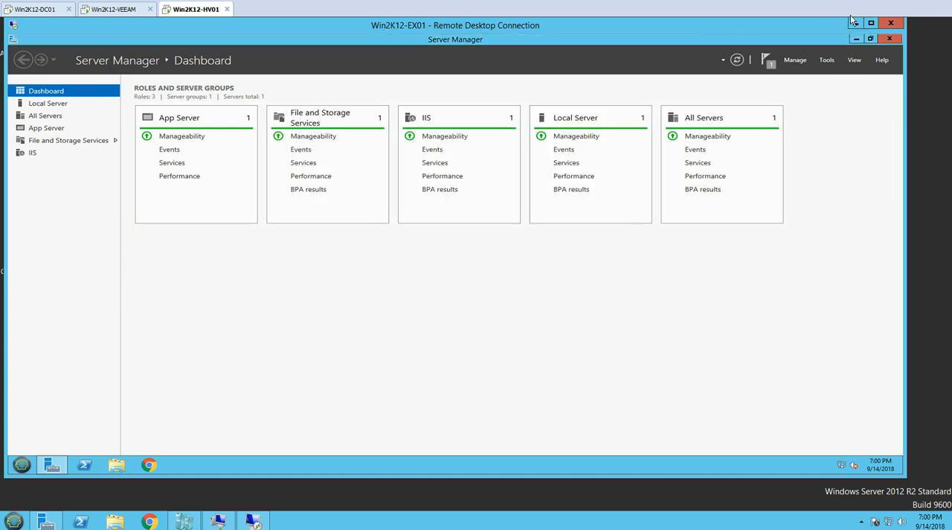
# - View the local server properties of Win2K12-EX01 and minimize Server Manager
pyautogui.click(48, 103)
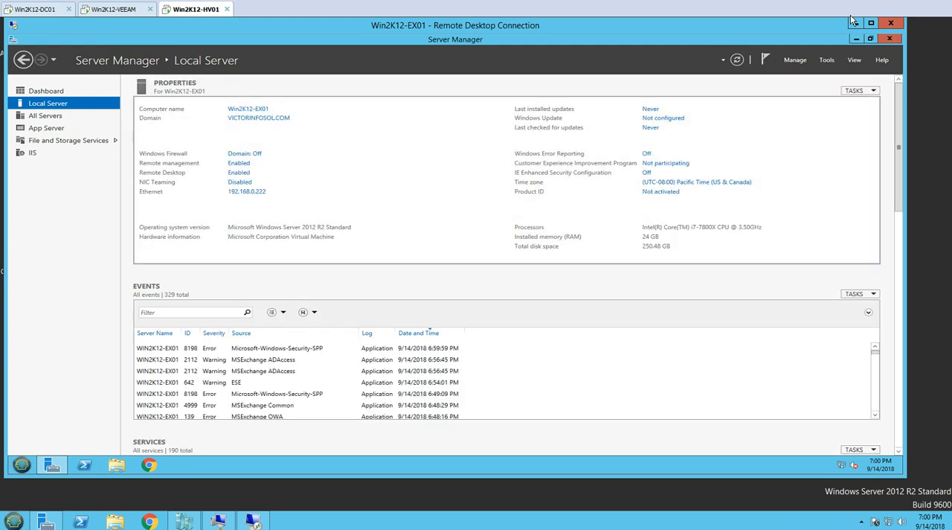
pyautogui.click(51, 465)
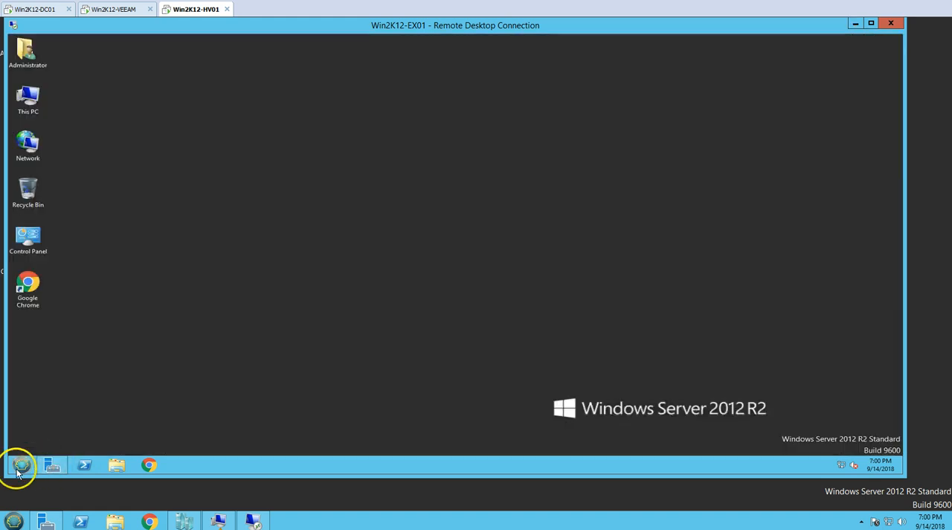
# - Check the installed programs in Programs and Features for Microsoft Exchange Server 2016 Cumulative Update 6, and close the window
pyautogui.click(28, 466)
pyautogui.click(363, 227)
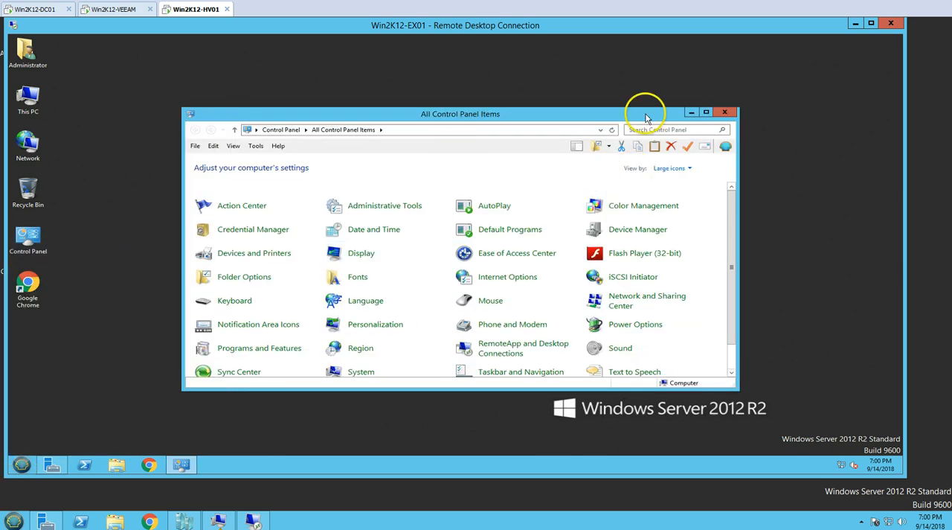
pyautogui.doubleClick(644, 106)
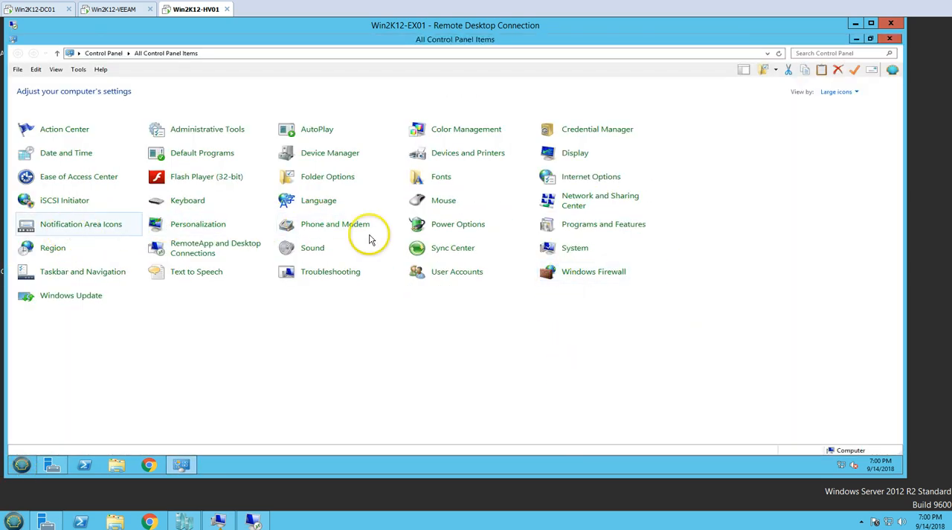
pyautogui.click(595, 231)
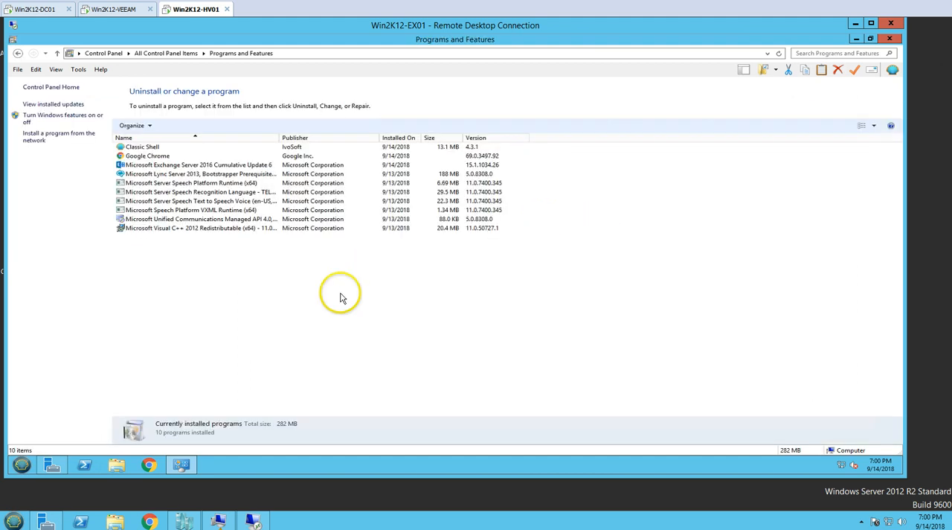
pyautogui.click(195, 183)
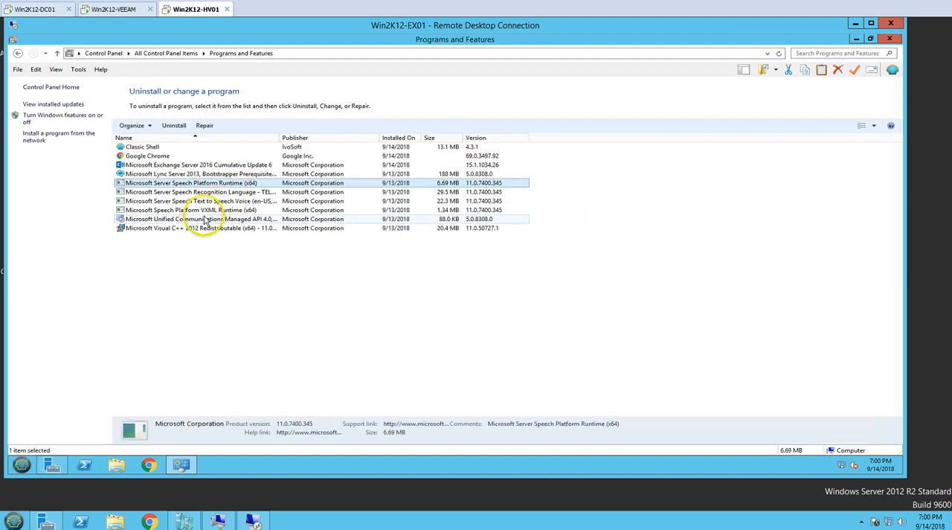
pyautogui.click(196, 165)
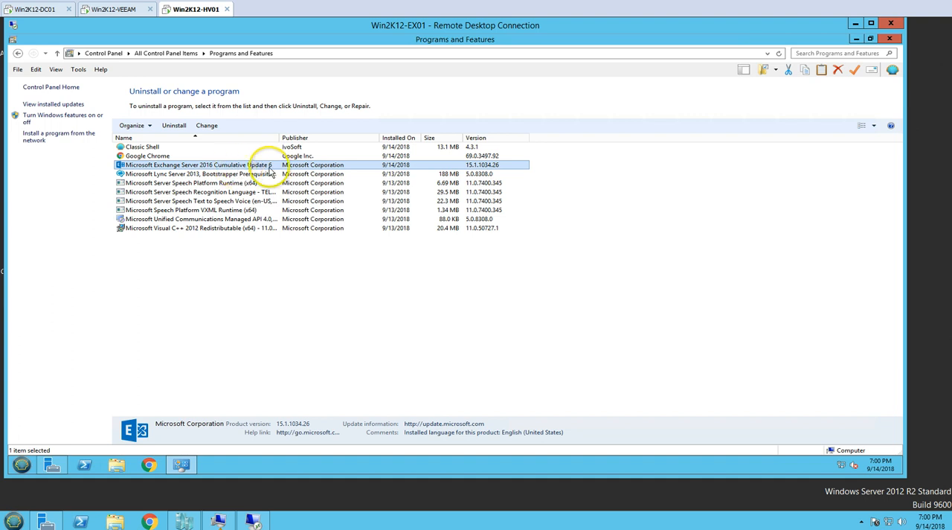
pyautogui.click(890, 38)
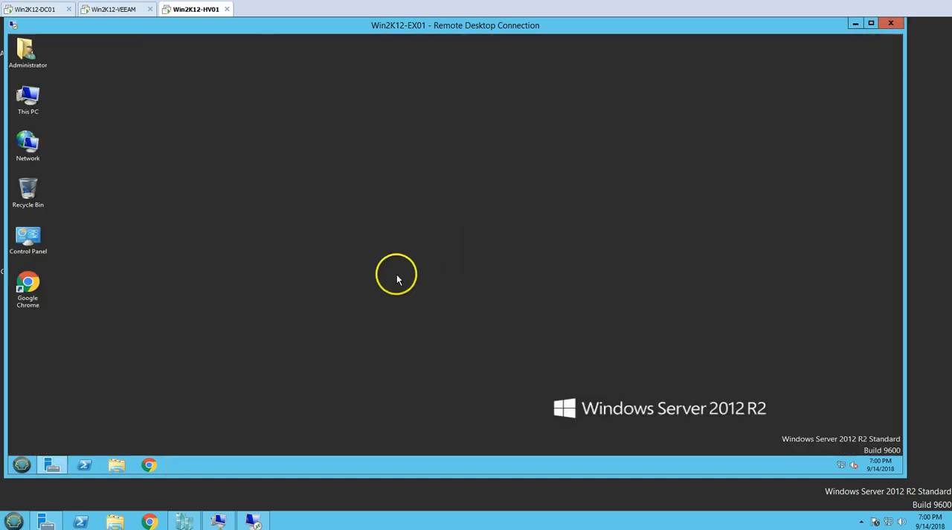
pyautogui.rightClick(165, 207)
pyautogui.click(181, 230)
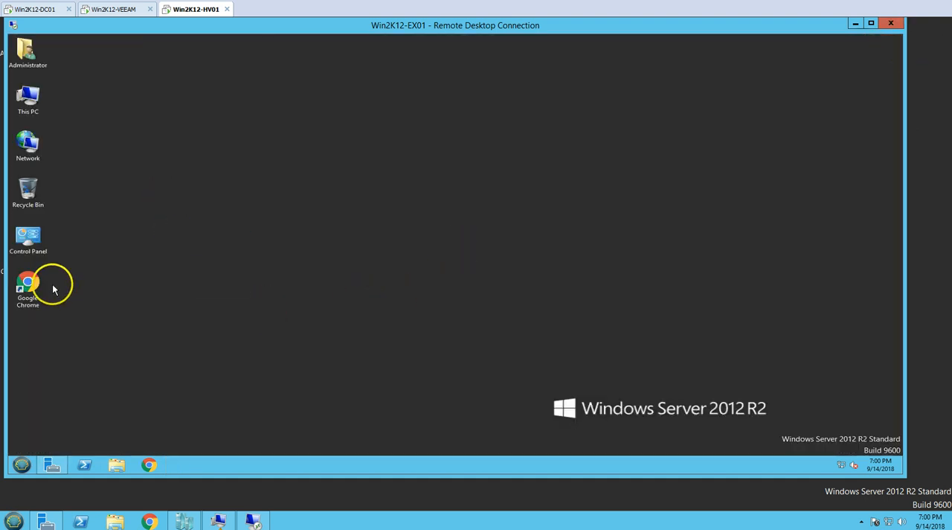
# - Open the Exchange Admin Center on win2k12-ex01 in Google Chrome and sign in with the domain administrator's user name and password
pyautogui.doubleClick(27, 287)
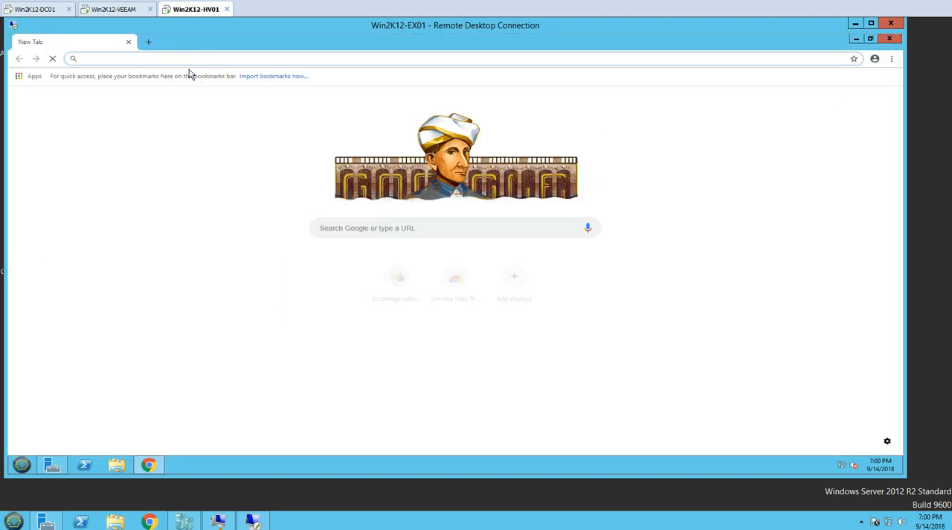
pyautogui.write('win')
pyautogui.click(197, 81)
pyautogui.moveTo(430, 171); pyautogui.dragTo(514, 234)
pyautogui.click(491, 251)
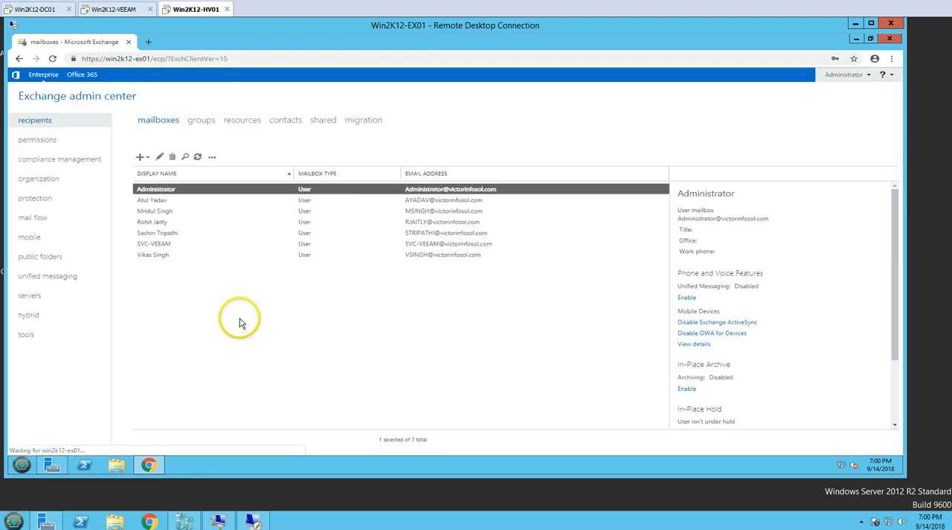
# - Look over the recipient mailboxes listed in the Exchange admin center
pyautogui.click(236, 314)
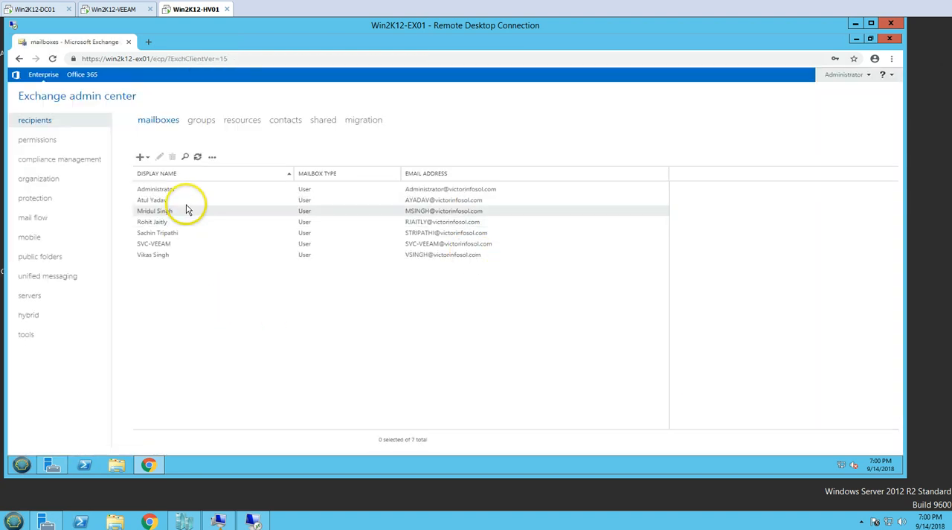
pyautogui.click(205, 200)
pyautogui.click(211, 277)
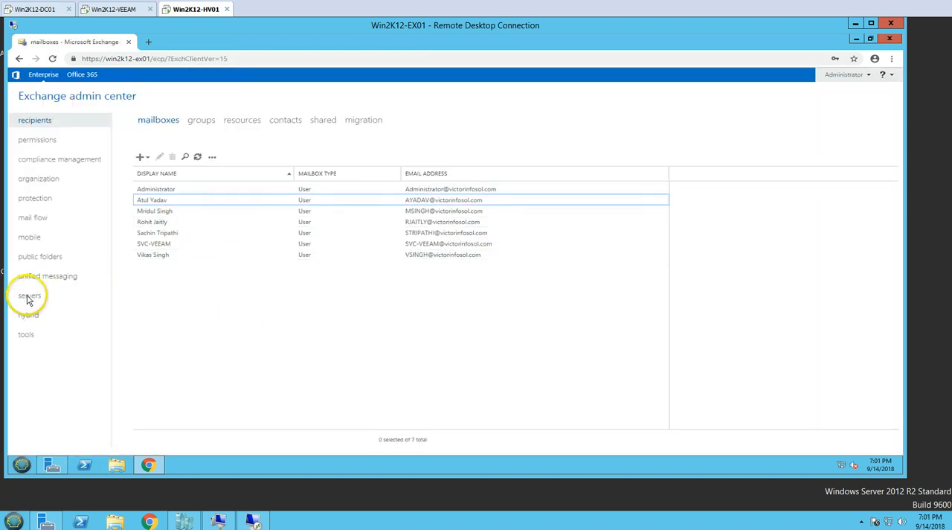
# - View the servers list in the Exchange admin center, return to the recipient mailboxes, and minimize the remote desktop session
pyautogui.click(28, 297)
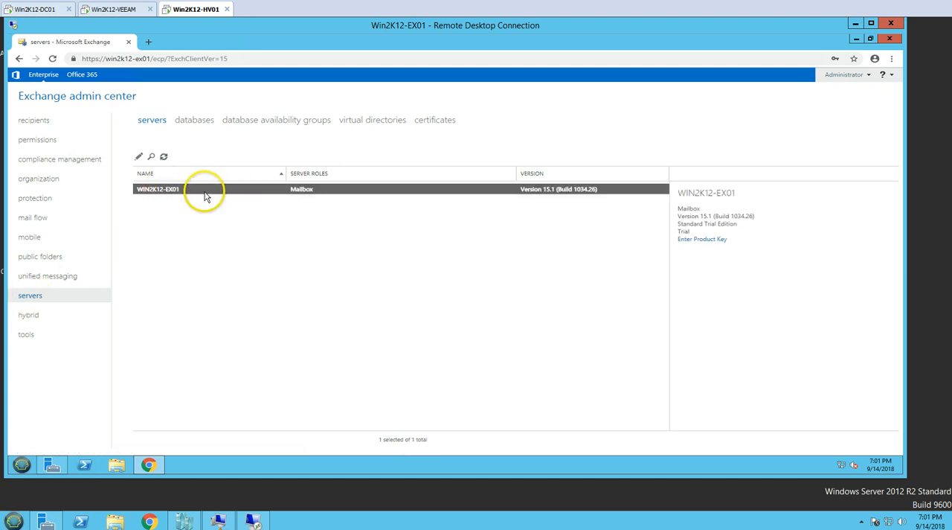
pyautogui.click(40, 122)
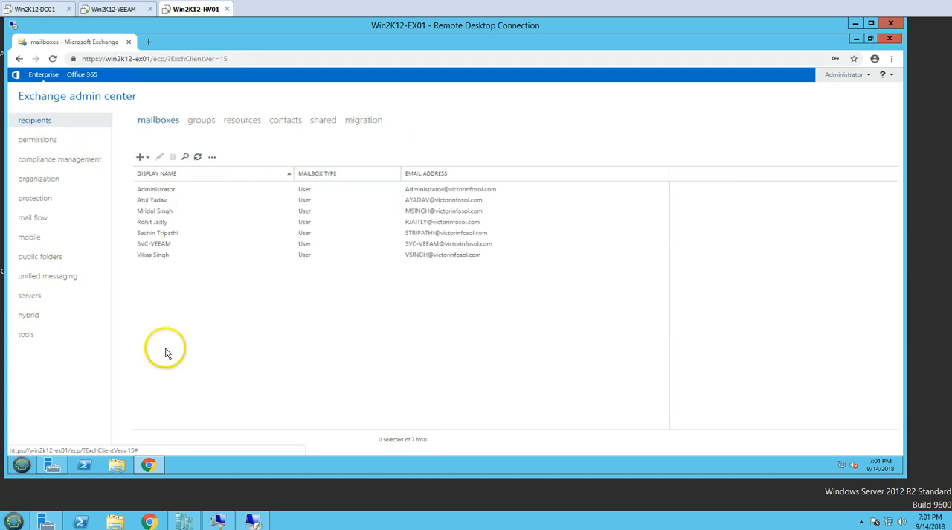
pyautogui.click(254, 524)
pyautogui.click(220, 521)
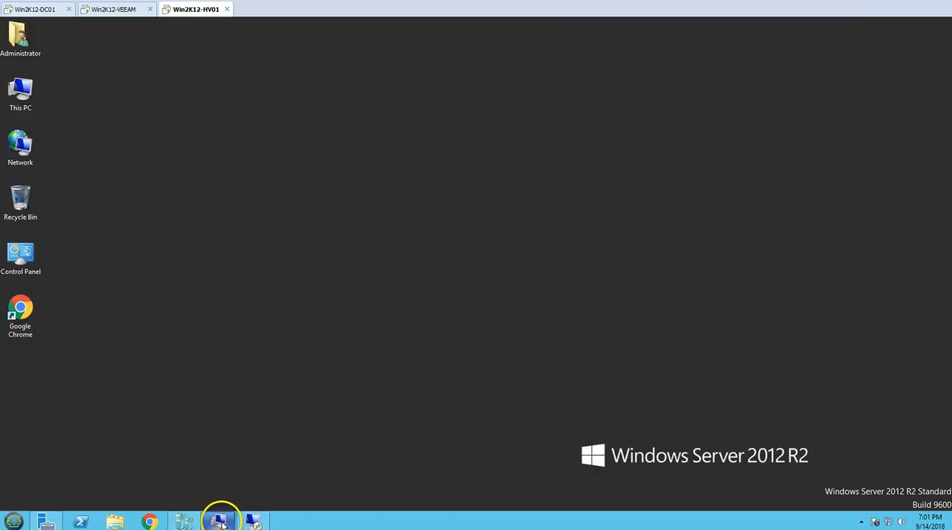
# - Open Outlook on the web on win2k12-ex01.victorinfosol.com in Google Chrome and sign in to the prefilled user's mailbox with the account password
pyautogui.click(151, 521)
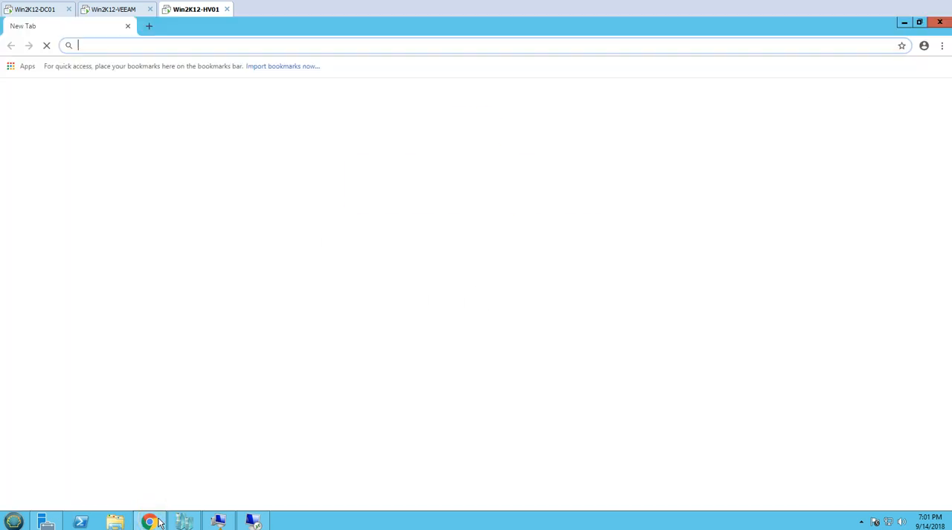
pyautogui.write('ow')
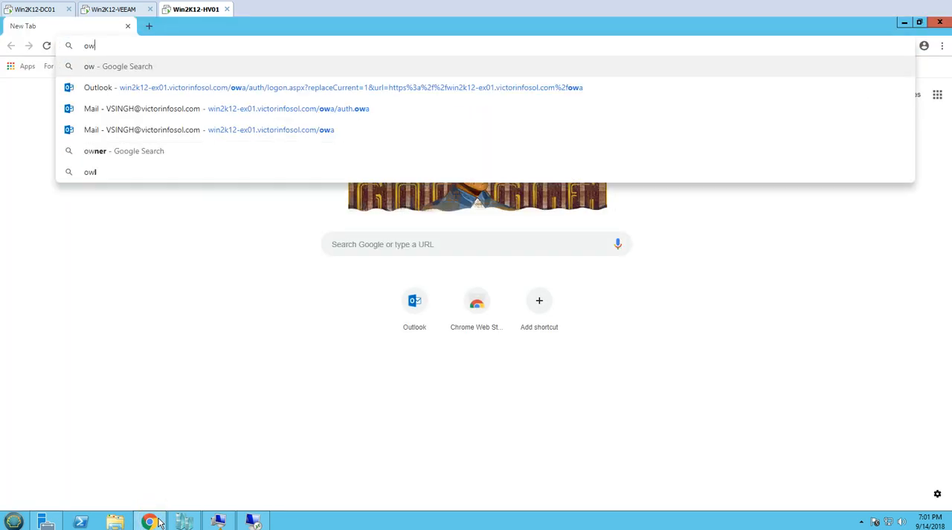
pyautogui.click(228, 130)
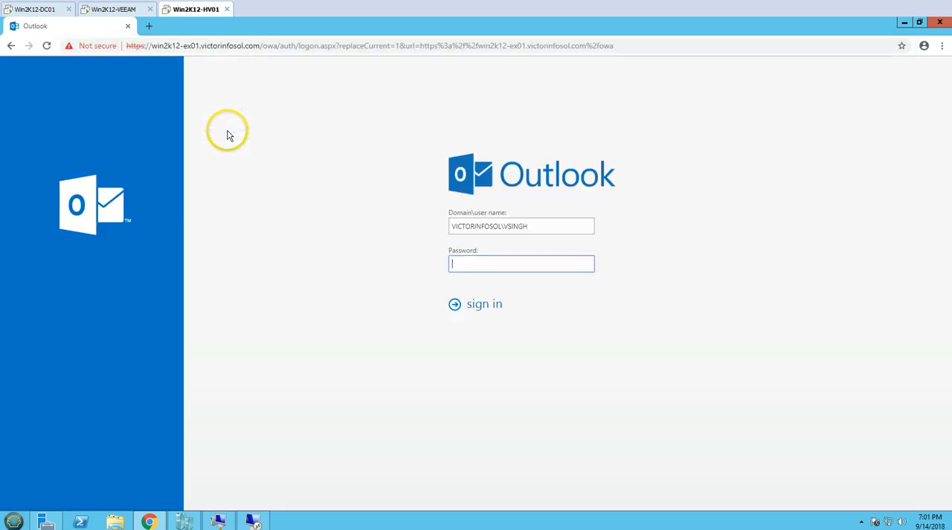
pyautogui.doubleClick(506, 227)
pyautogui.click(481, 269)
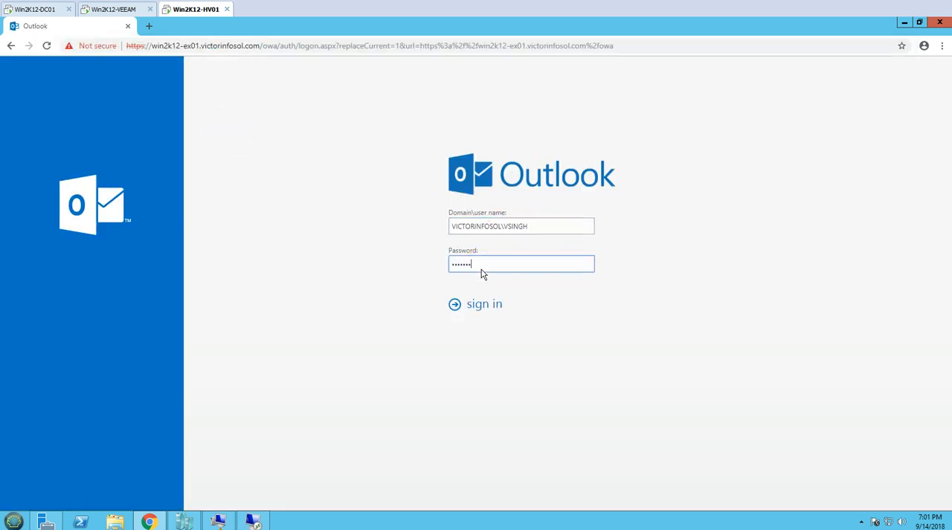
pyautogui.press('Return')
pyautogui.click(484, 276)
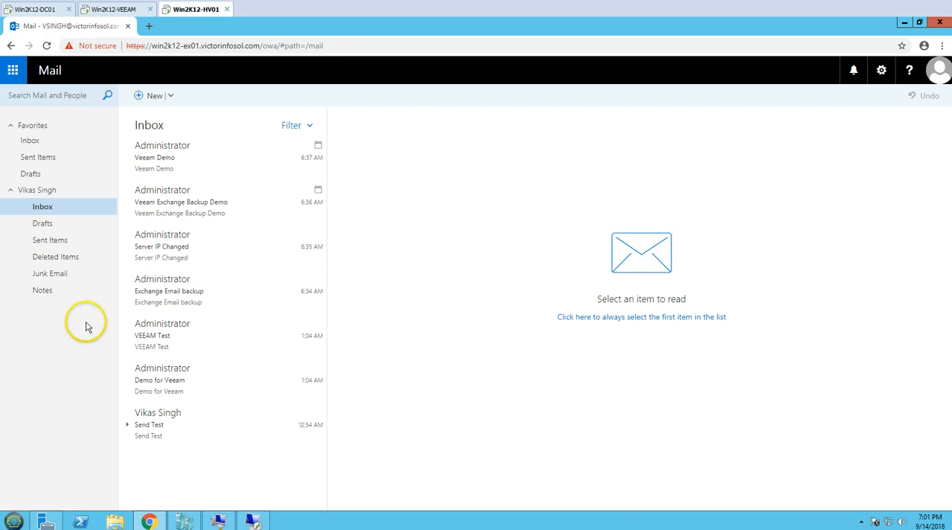
# - View the mailbox user's September 2018 calendar and return to the inbox
pyautogui.click(13, 70)
pyautogui.click(93, 127)
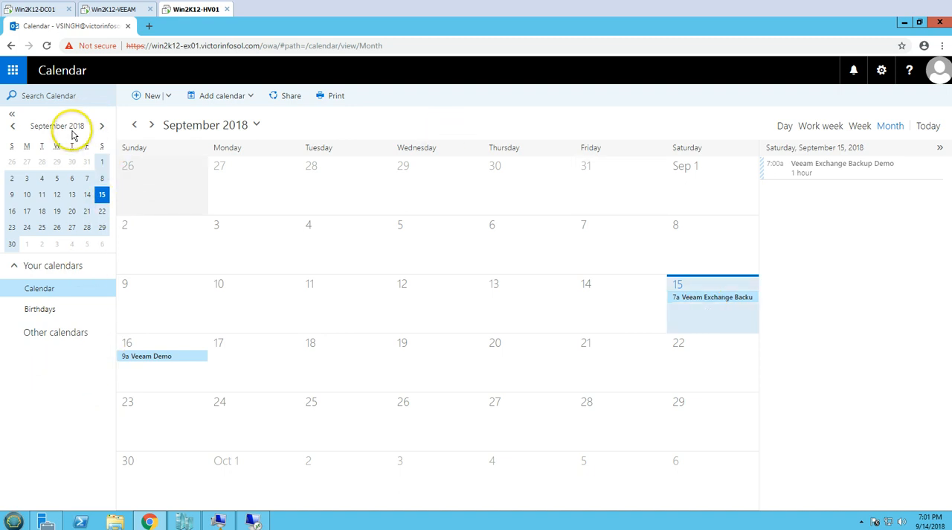
pyautogui.click(12, 70)
pyautogui.click(39, 140)
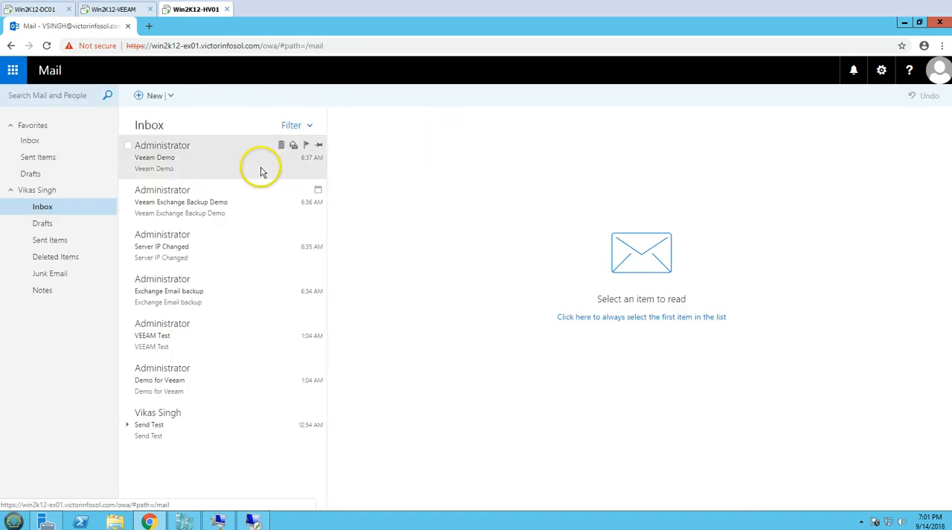
# - Sign out of the user's mailbox and sign in as VICTORINFOSOL\Administrator with the account password
pyautogui.click(937, 70)
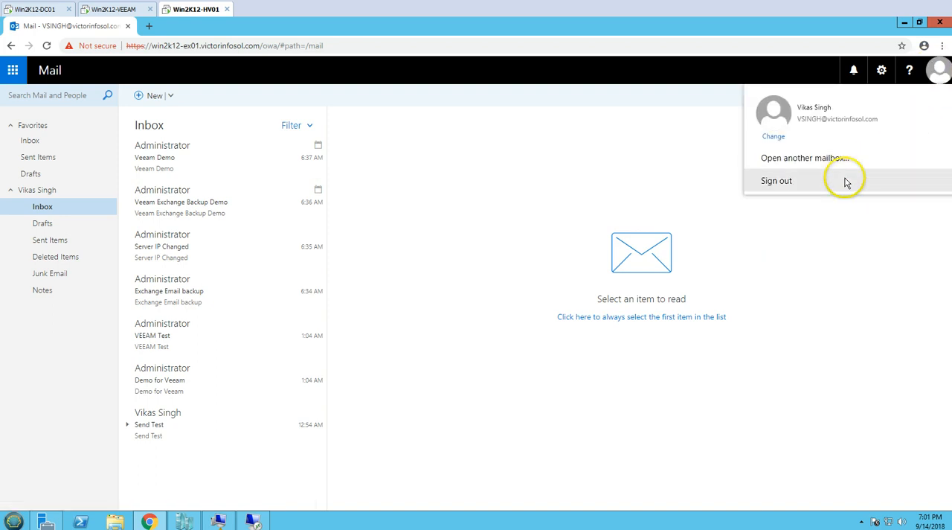
pyautogui.click(826, 184)
pyautogui.doubleClick(514, 227)
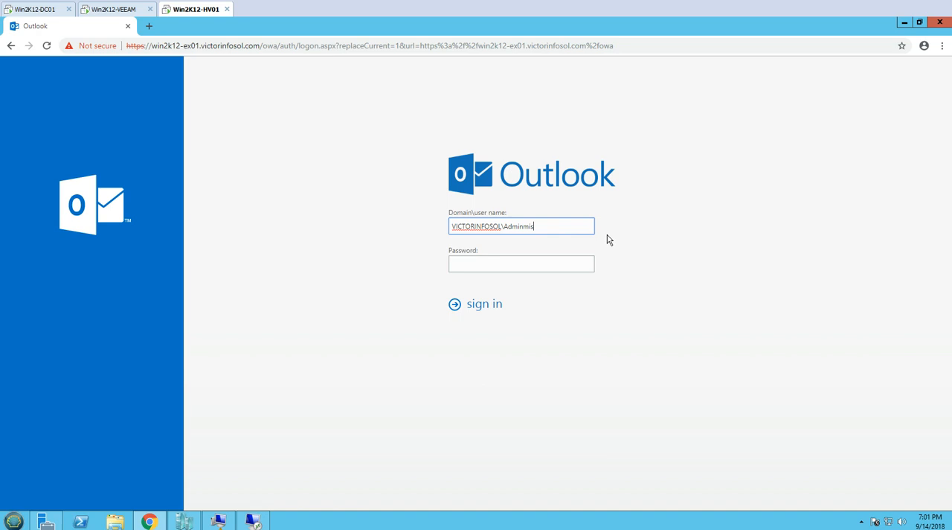
pyautogui.write('Administrator')
pyautogui.press('Tab')
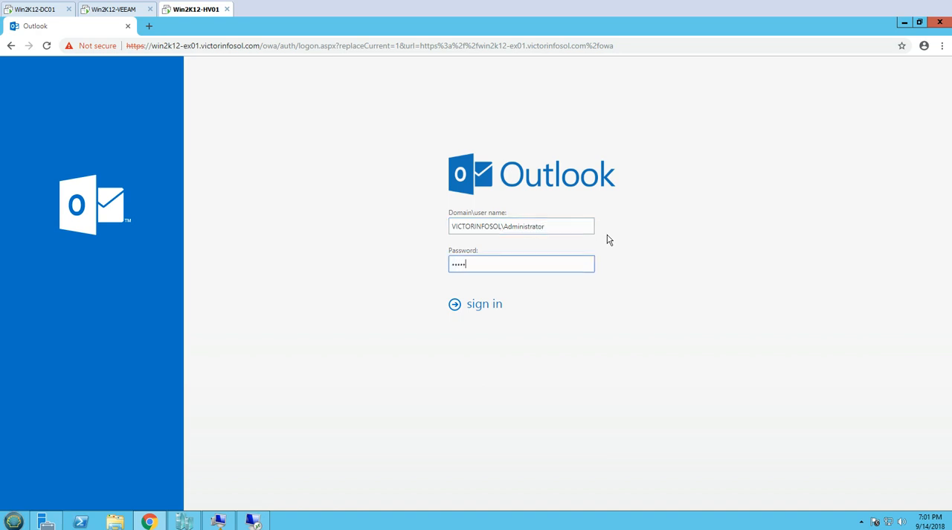
pyautogui.press('Return')
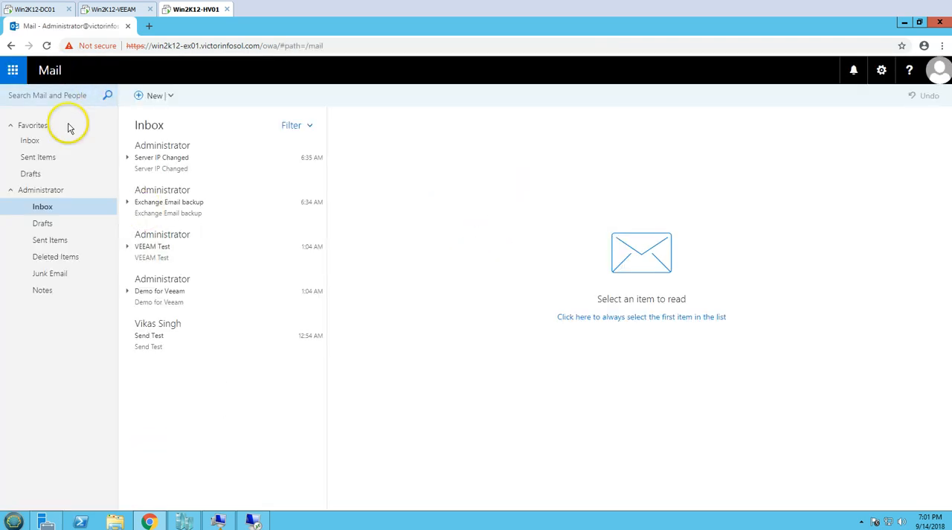
# - View the Administrator's Sent Items and calendar, sign out of the mailbox and close the browser
pyautogui.click(51, 239)
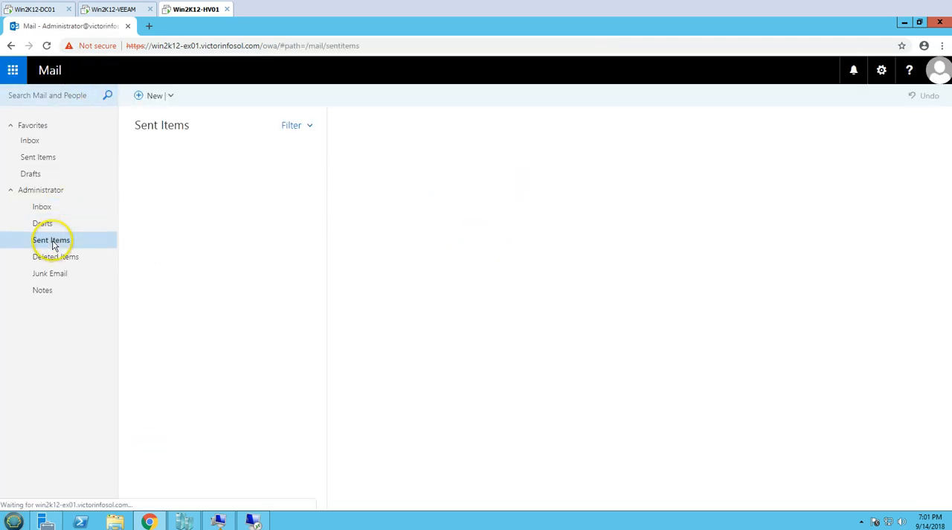
pyautogui.click(12, 70)
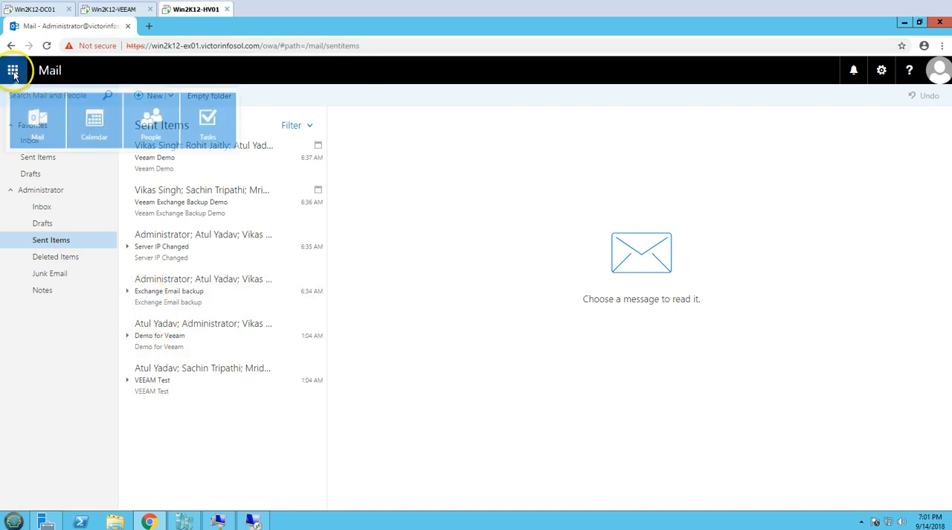
pyautogui.click(94, 128)
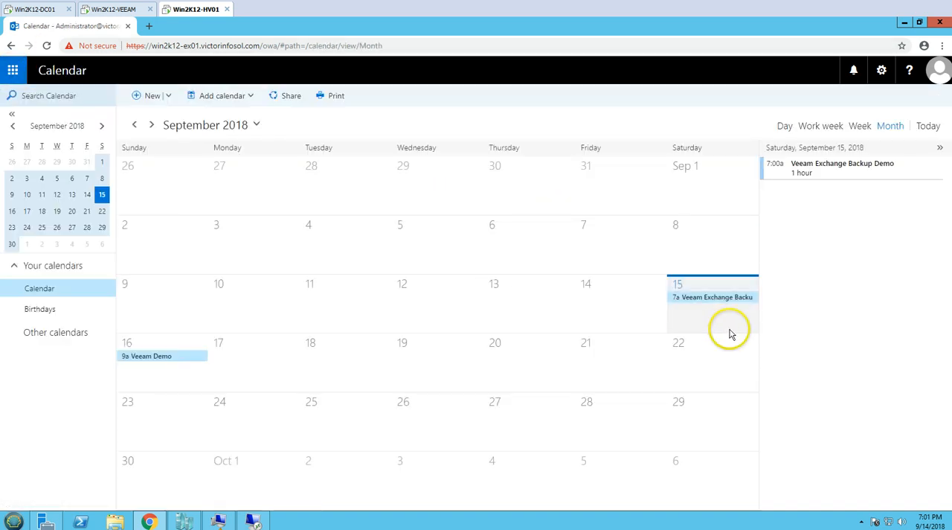
pyautogui.click(938, 70)
pyautogui.click(793, 188)
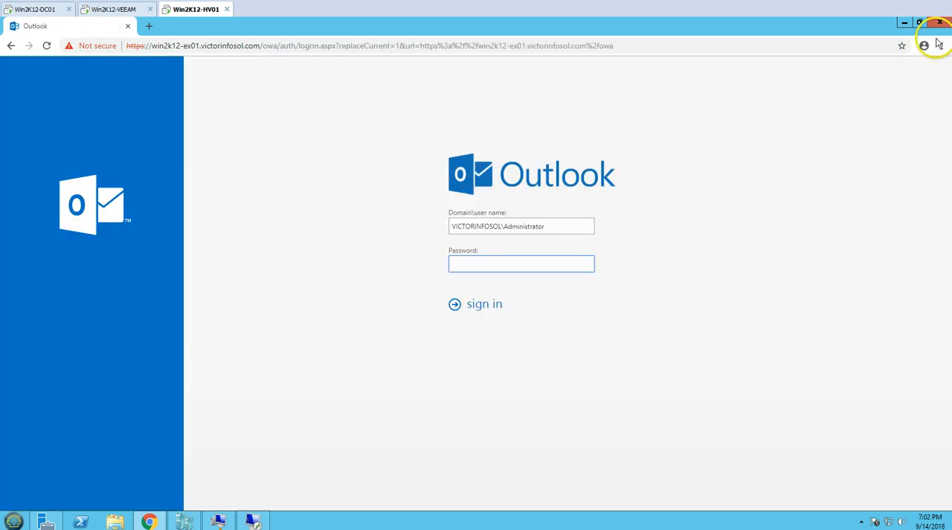
pyautogui.click(941, 26)
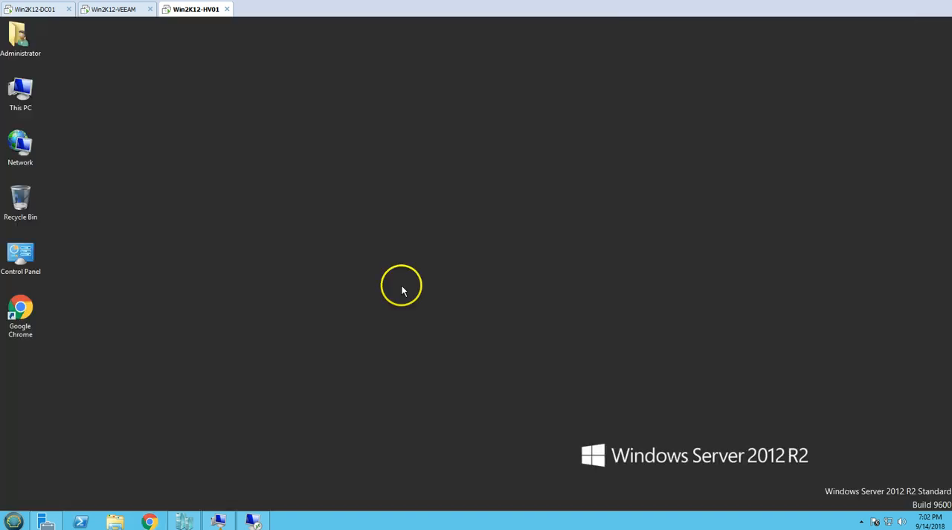
# - Switch to the Win2K12-VEEAM machine and rescan the Hyper-V host Win2K12-HV01 in the Veeam inventory
pyautogui.click(132, 14)
pyautogui.click(121, 14)
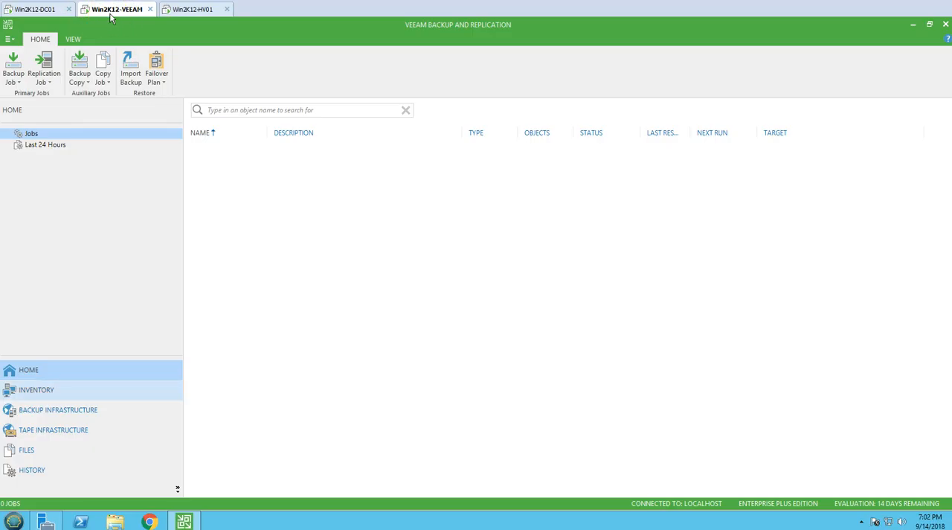
pyautogui.click(37, 390)
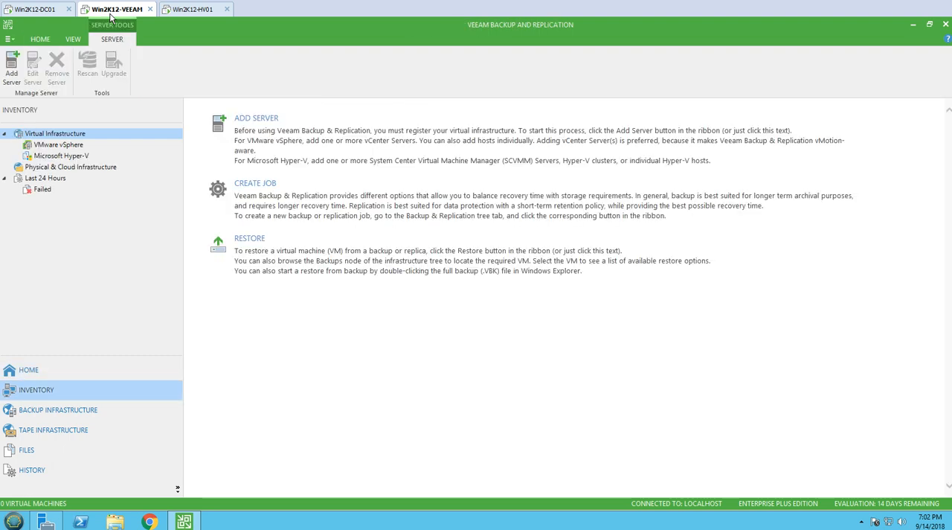
pyautogui.click(94, 167)
pyautogui.click(71, 177)
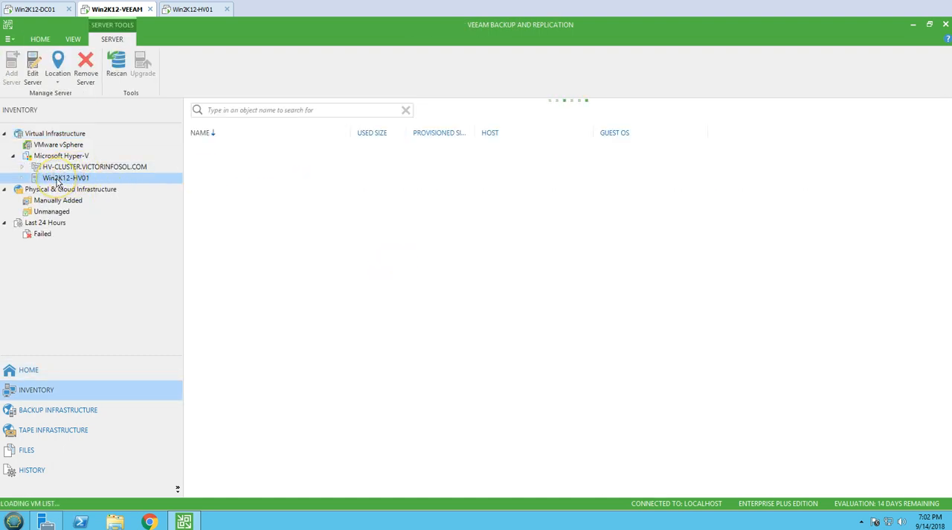
pyautogui.rightClick(58, 180)
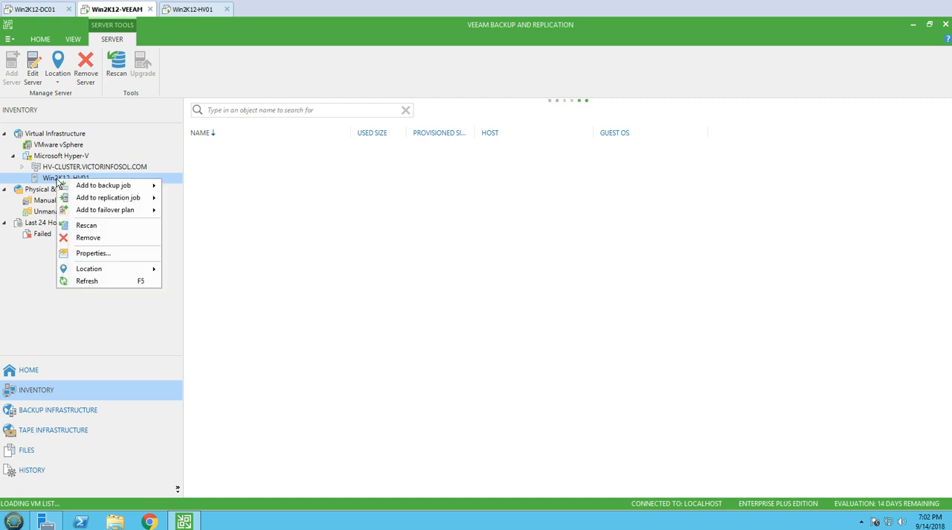
pyautogui.click(96, 224)
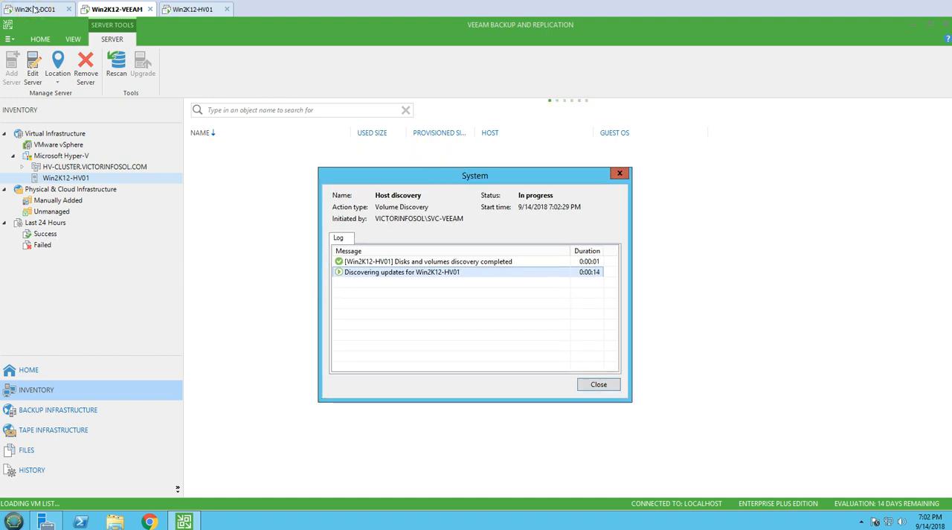
# - Look over the Win2K12-EX01 and Win2K12-DC02 virtual machines on host Win2K12-HV01, and clear the selection
pyautogui.click(265, 255)
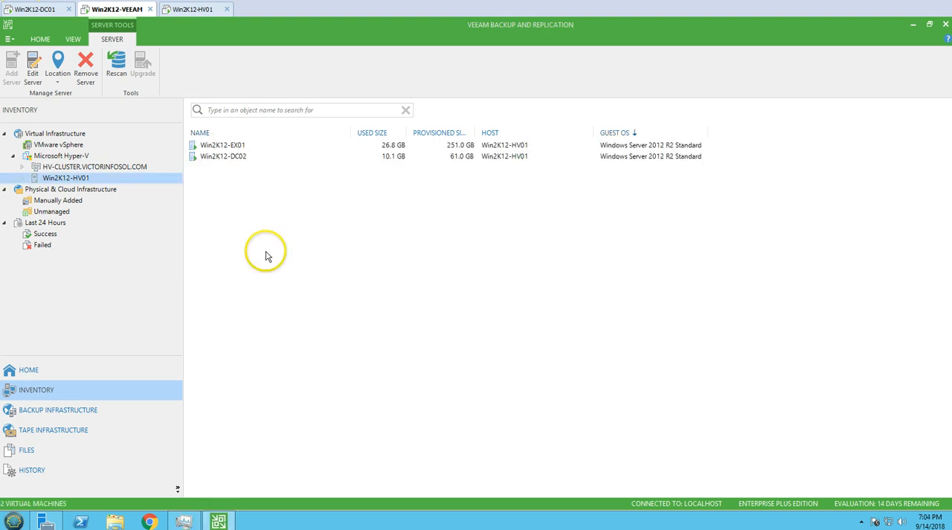
pyautogui.press('Down')
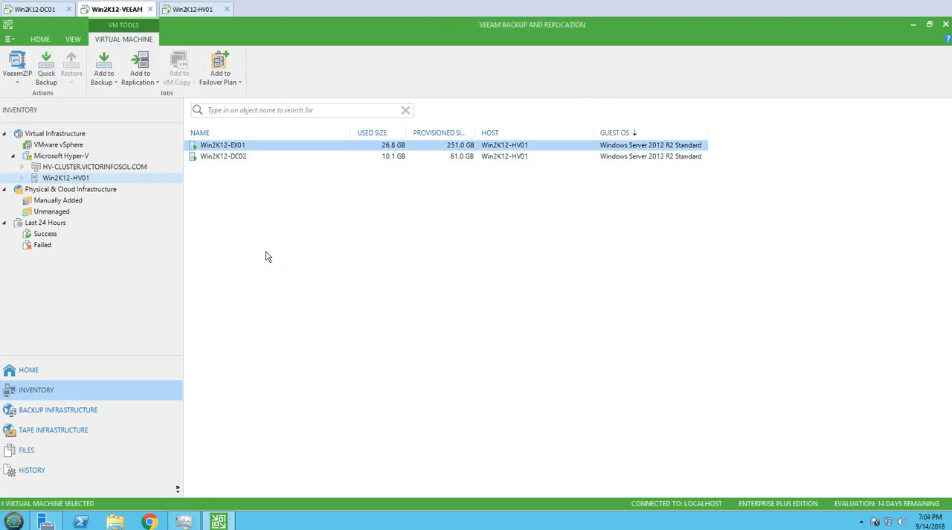
pyautogui.press('Down')
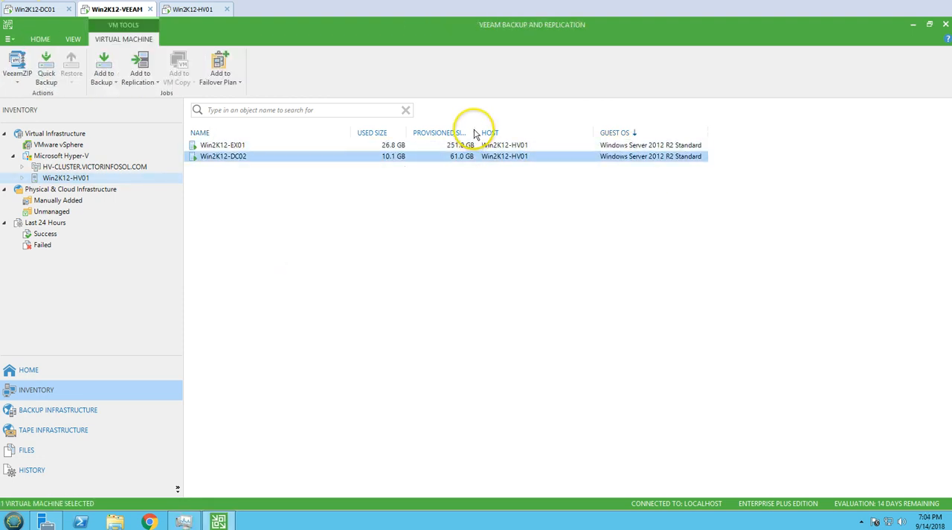
pyautogui.click(260, 152)
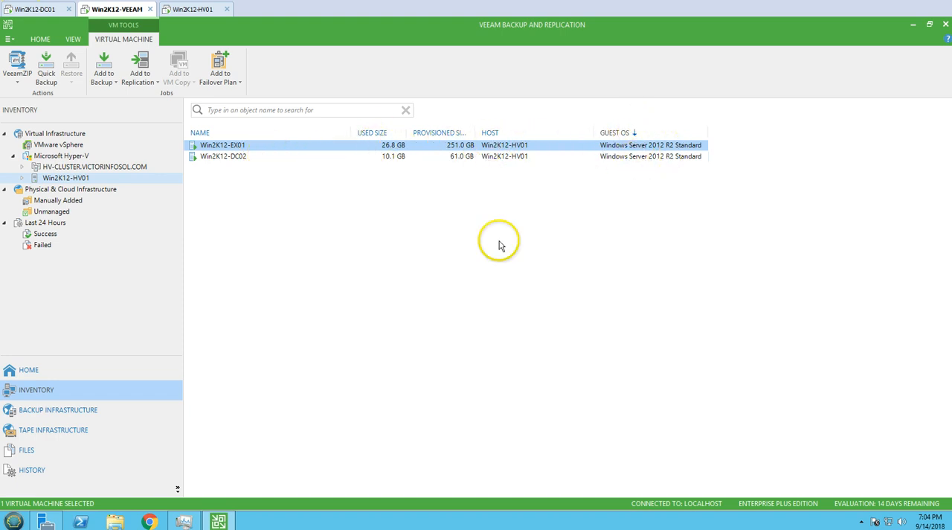
pyautogui.click(311, 318)
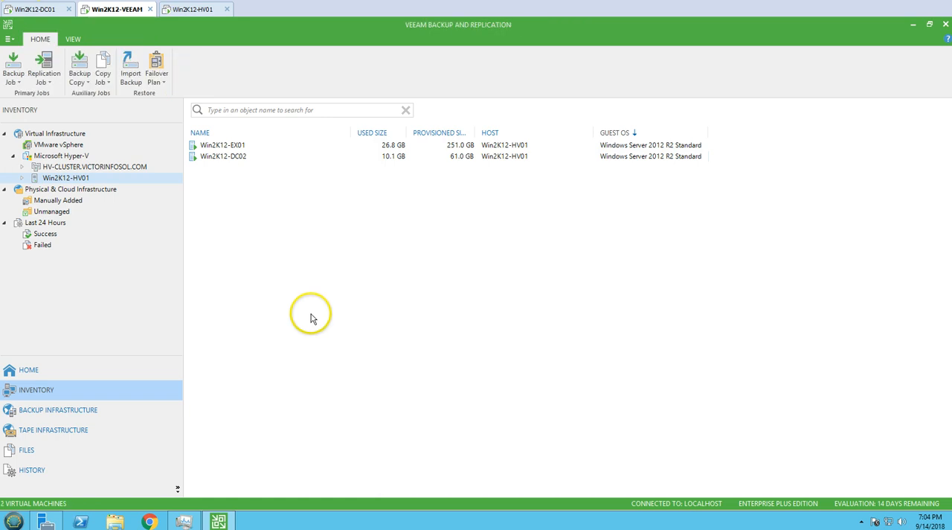
# - Start a new Microsoft Hyper-V backup job and name it Win2K12-EX01_Backup
pyautogui.click(82, 372)
pyautogui.click(16, 74)
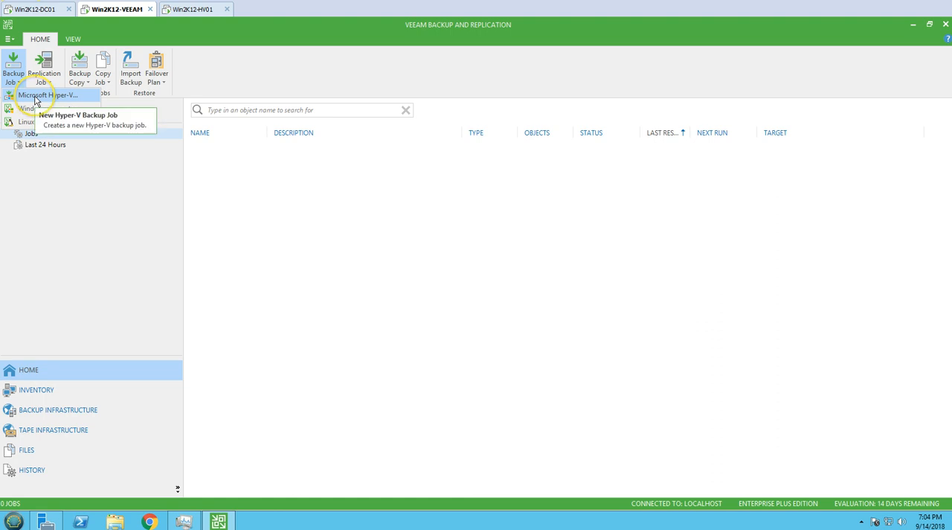
pyautogui.click(35, 97)
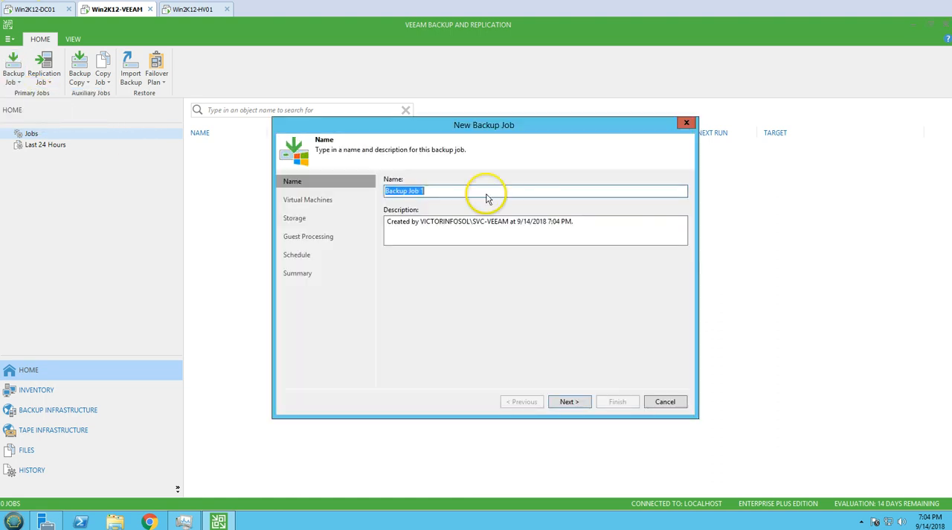
pyautogui.write('Win2K12')
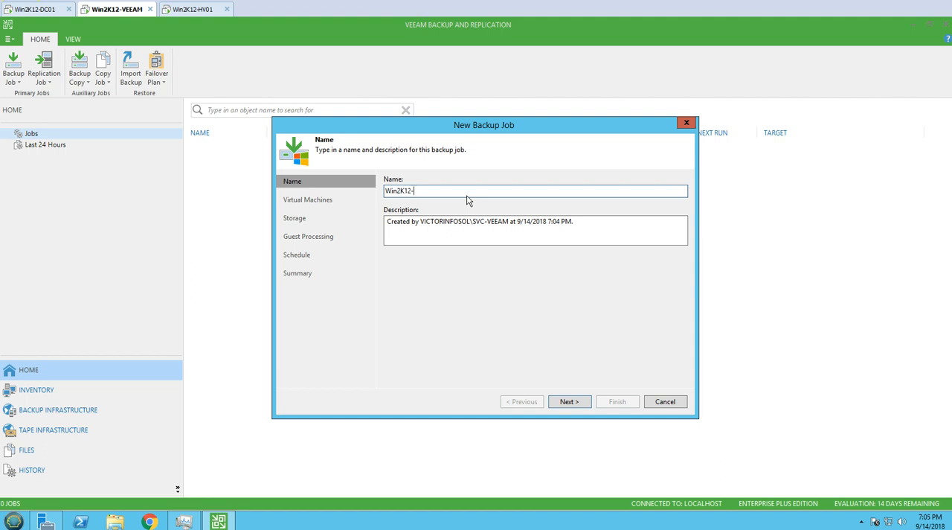
pyautogui.write('-EX01_Backup')
# - Replace the job description with the copied job name, add "on every 1 hour", and continue to the virtual machines selection
pyautogui.hotkey('ctrl', 'a')
pyautogui.hotkey('ctrl', 'c')
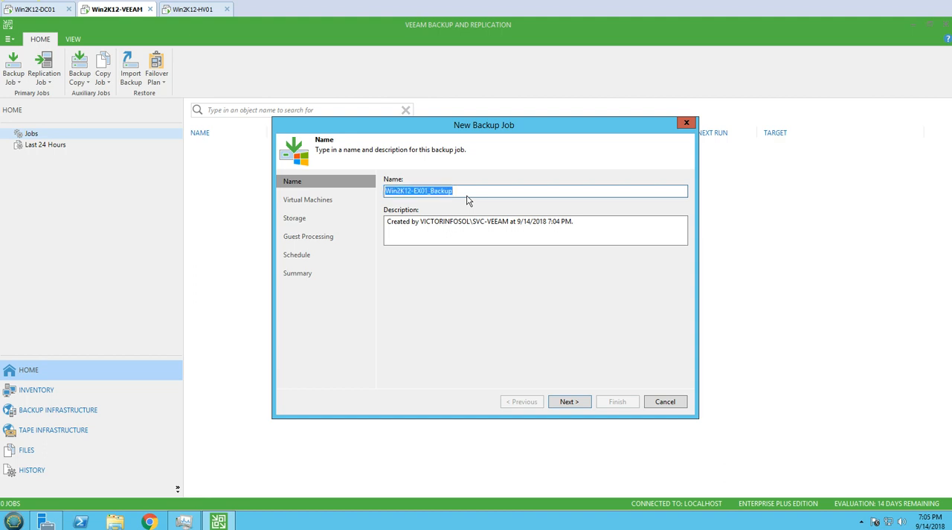
pyautogui.press('Tab')
pyautogui.hotkey('ctrl', 'v')
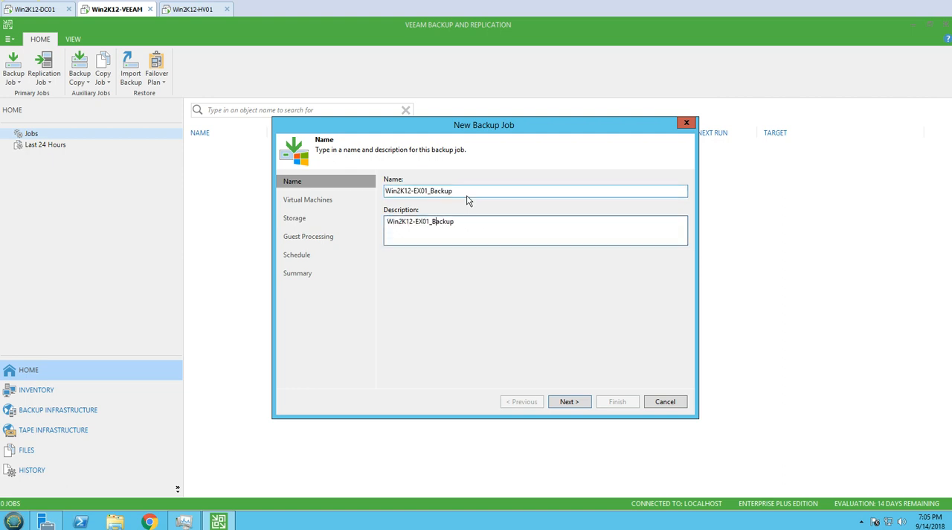
pyautogui.press('BackSpace')
pyautogui.write('on')
pyautogui.write('every 1 hou')
pyautogui.click(496, 223)
pyautogui.click(571, 403)
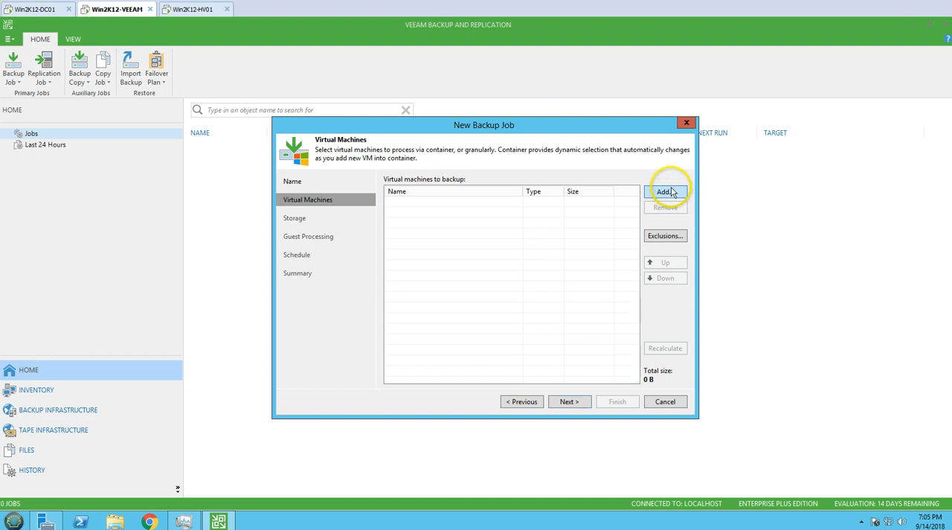
# - Add the Win2K12-EX01 virtual machine from host Win2K12-HV01 to the backup job and continue to the storage settings
pyautogui.click(668, 192)
pyautogui.click(389, 190)
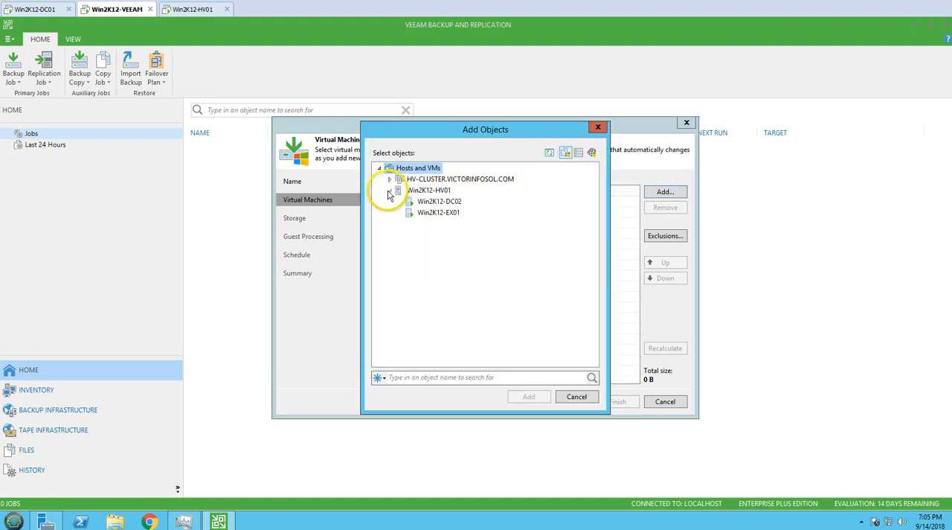
pyautogui.click(437, 213)
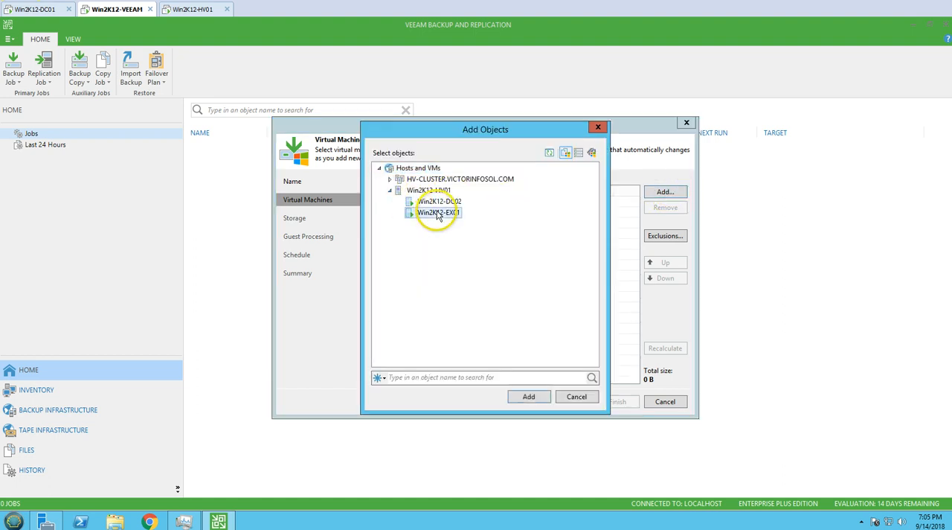
pyautogui.click(539, 398)
pyautogui.click(557, 203)
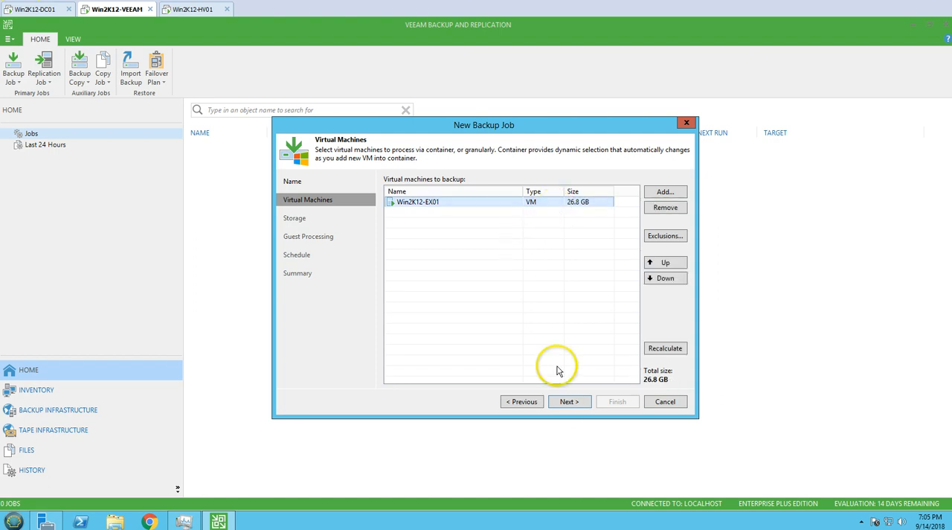
pyautogui.click(571, 402)
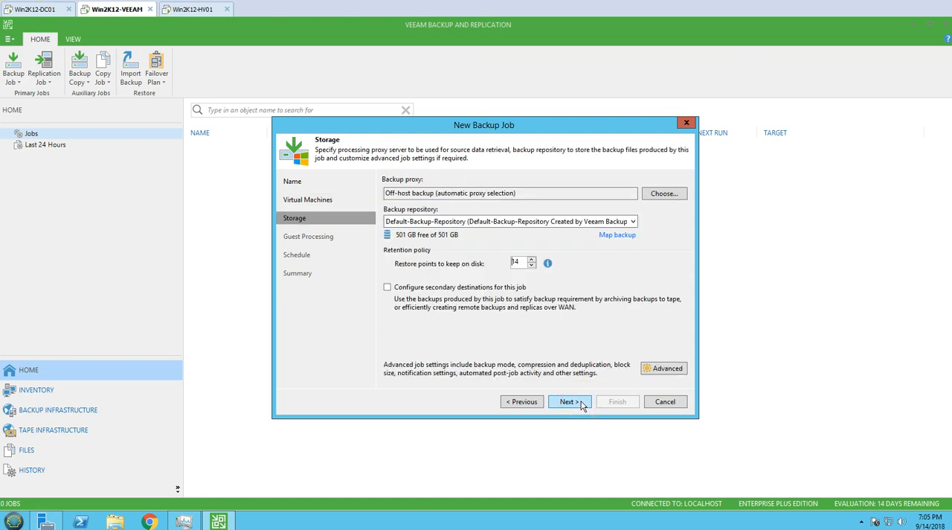
# - Choose Veeam-Backup-Repository as the backup repository and set the restore points to keep on disk to 60
pyautogui.click(495, 221)
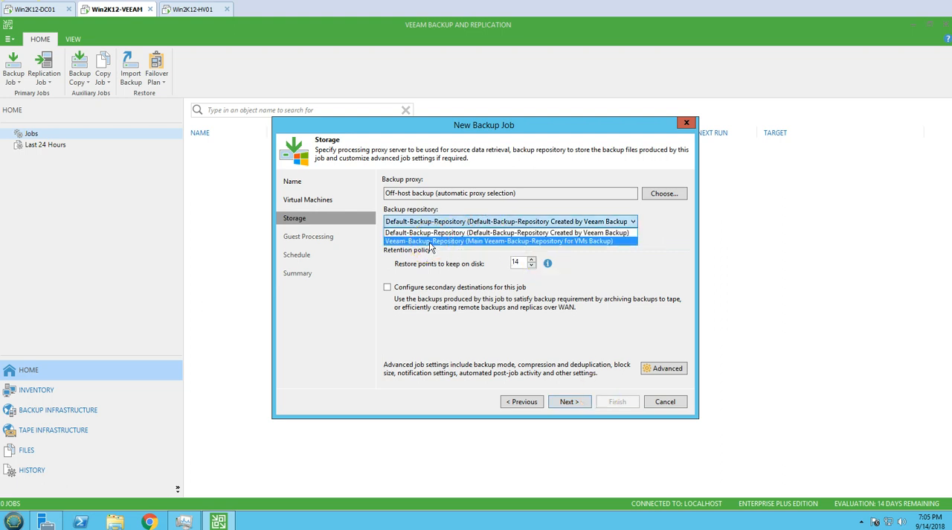
pyautogui.click(430, 242)
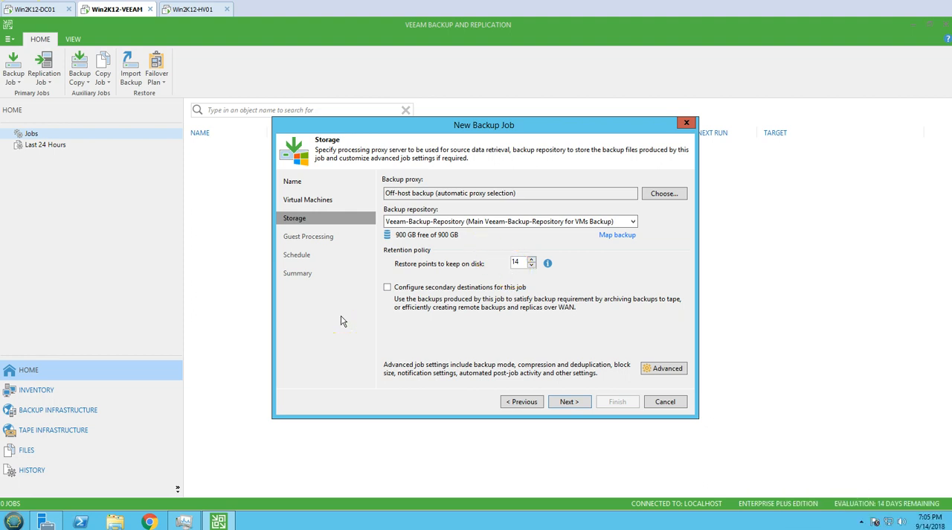
pyautogui.doubleClick(507, 264)
pyautogui.write('60')
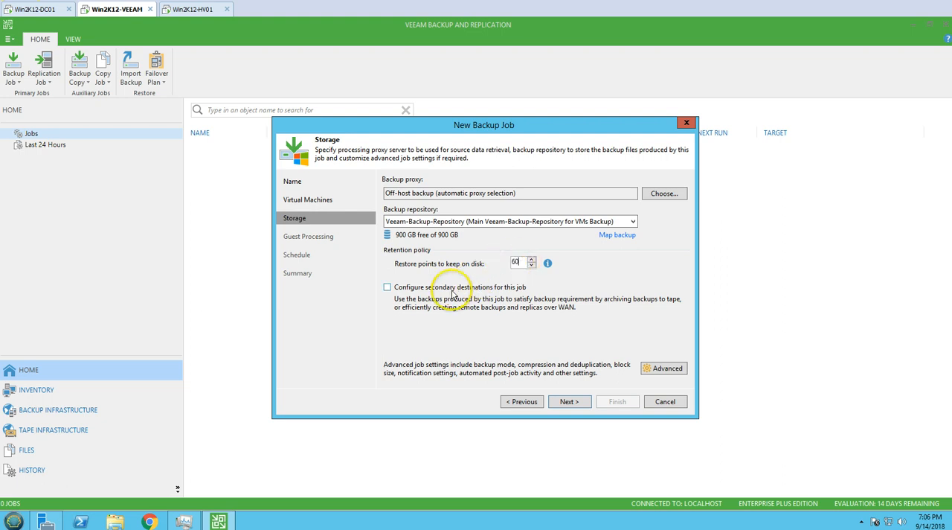
# - Set the periodic synthetic full backups to be created on Friday only, and continue to guest processing
pyautogui.click(667, 369)
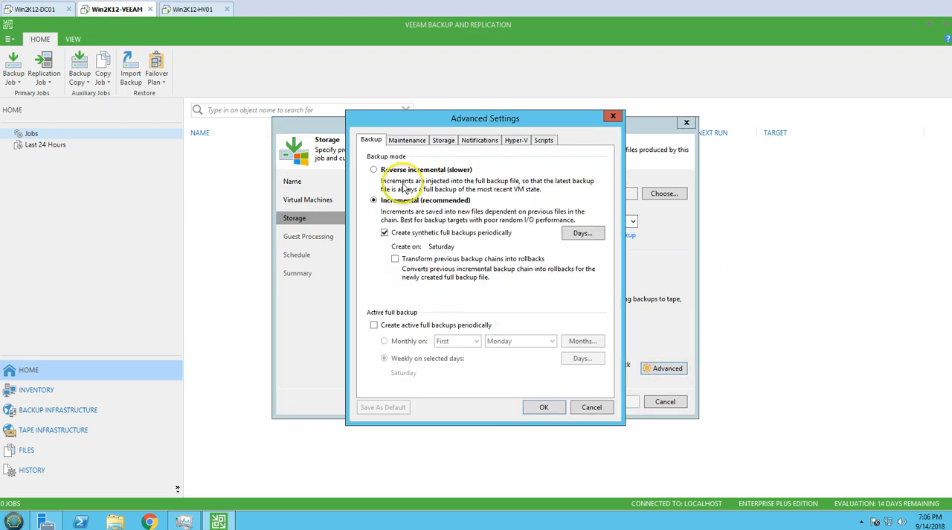
pyautogui.click(586, 237)
pyautogui.click(508, 235)
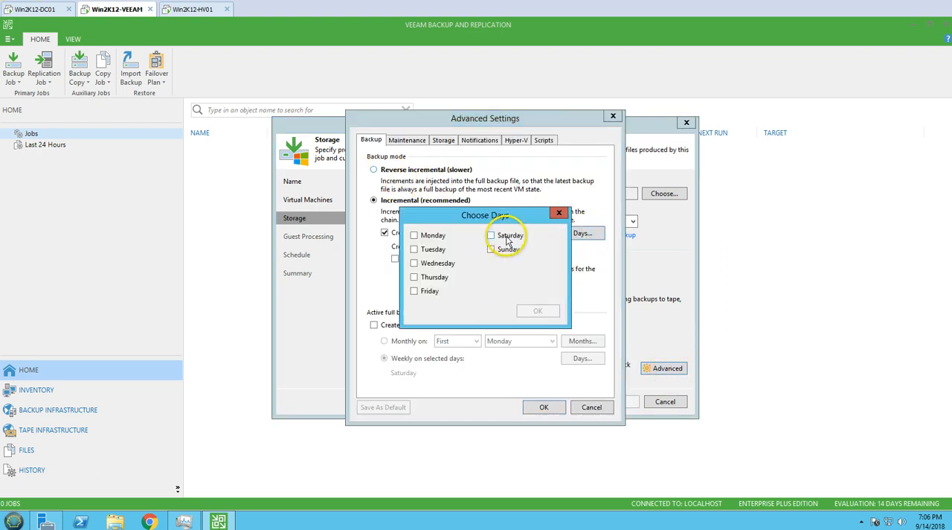
pyautogui.click(441, 291)
pyautogui.moveTo(436, 215); pyautogui.dragTo(437, 257)
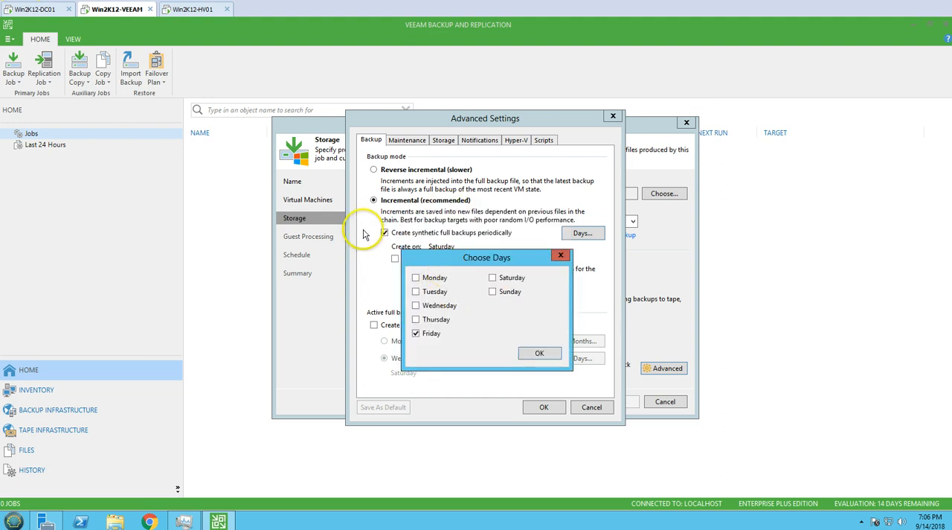
pyautogui.click(539, 353)
pyautogui.click(543, 406)
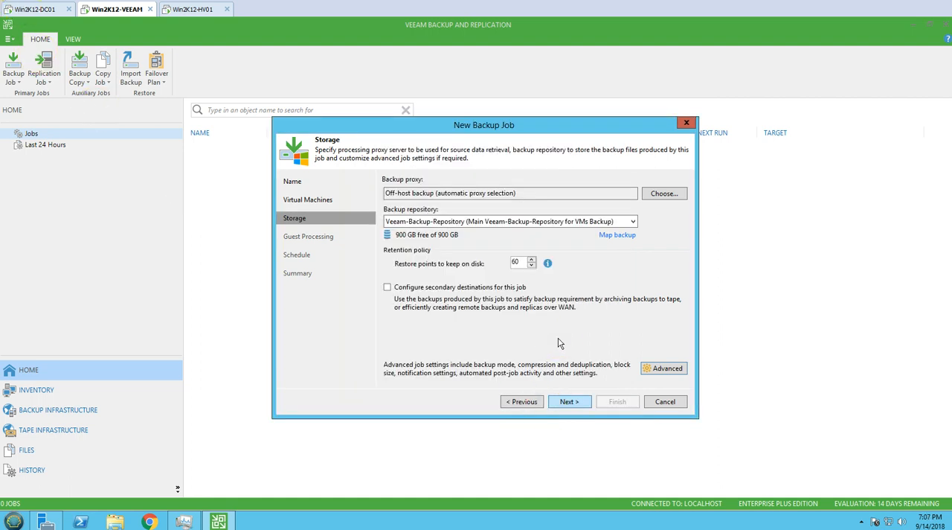
pyautogui.click(570, 401)
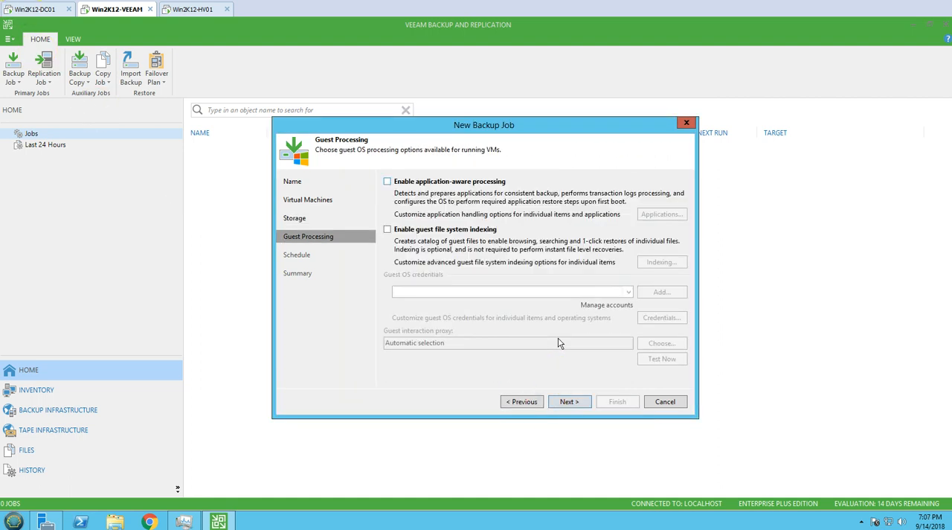
# - Enable application-aware processing and guest file system indexing, accepting the existing options for both
pyautogui.click(394, 181)
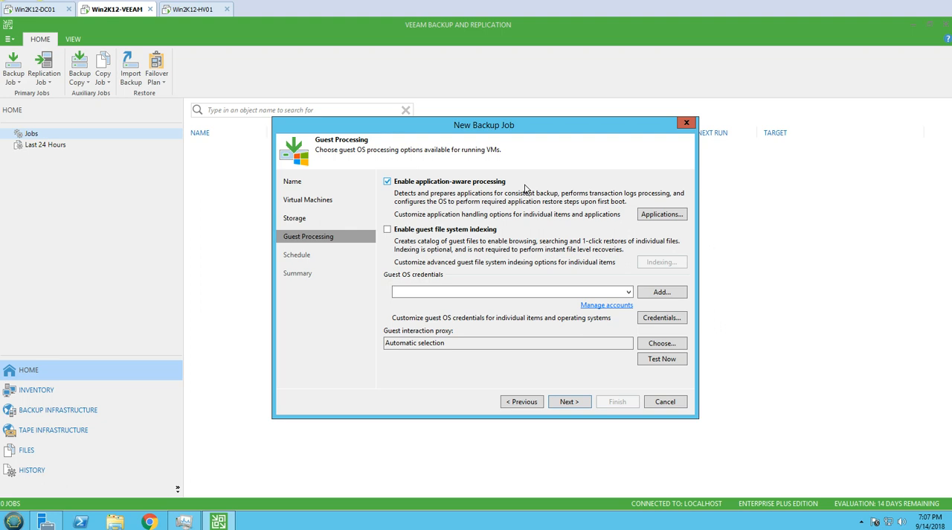
pyautogui.click(661, 215)
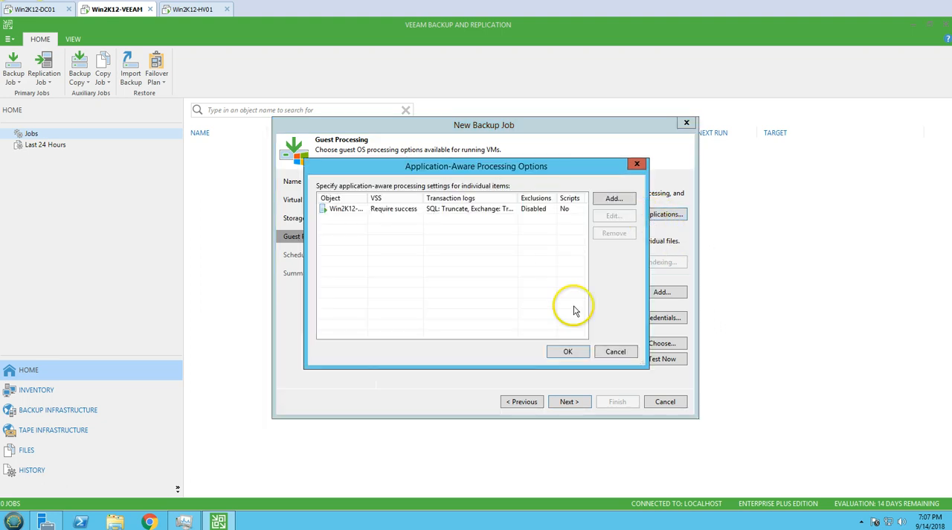
pyautogui.click(570, 351)
pyautogui.click(388, 230)
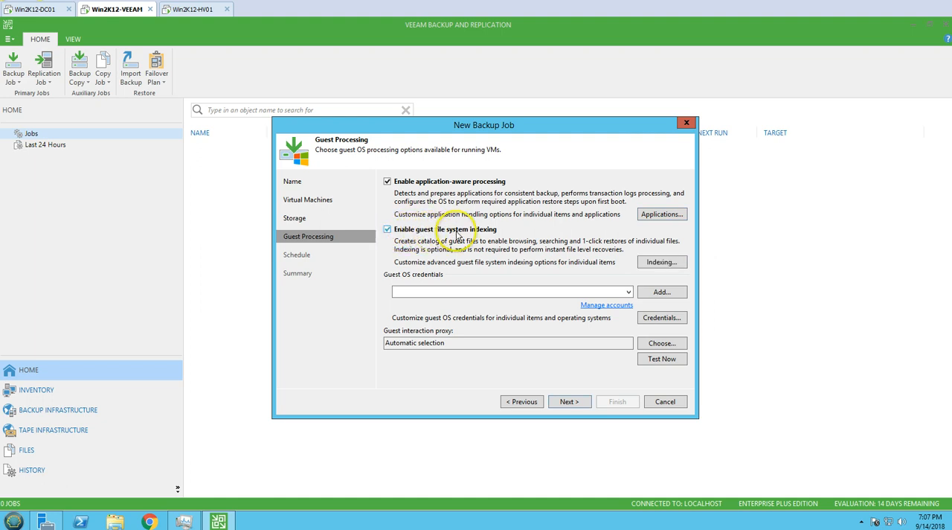
pyautogui.click(658, 262)
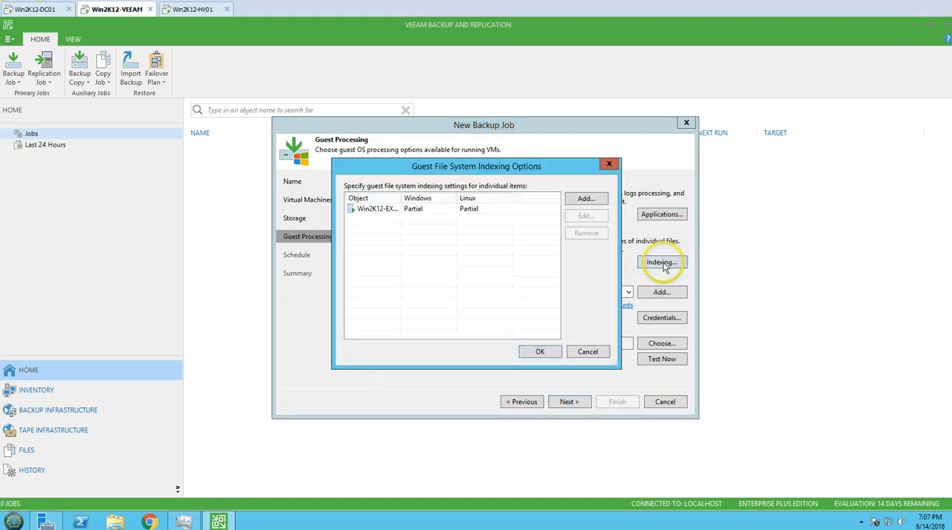
pyautogui.click(539, 350)
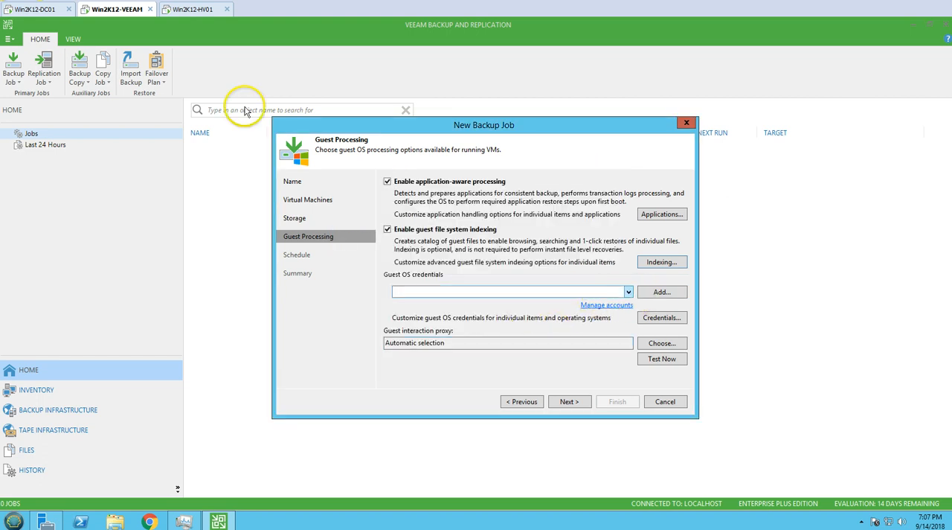
# - Add guest OS credentials for the VICTORINFOSOL domain's Administrator account, looking up the user and entering the account password
pyautogui.press('Tab')
pyautogui.press('Tab')
pyautogui.press('space')
pyautogui.press('Down')
pyautogui.press('Down')
pyautogui.press('Up')
pyautogui.press('Return')
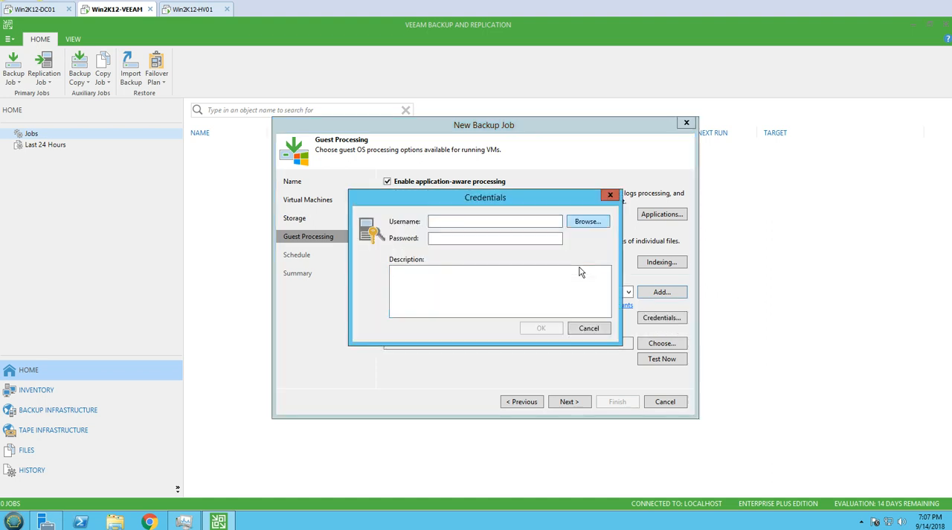
pyautogui.press('space')
pyautogui.write('Administrator')
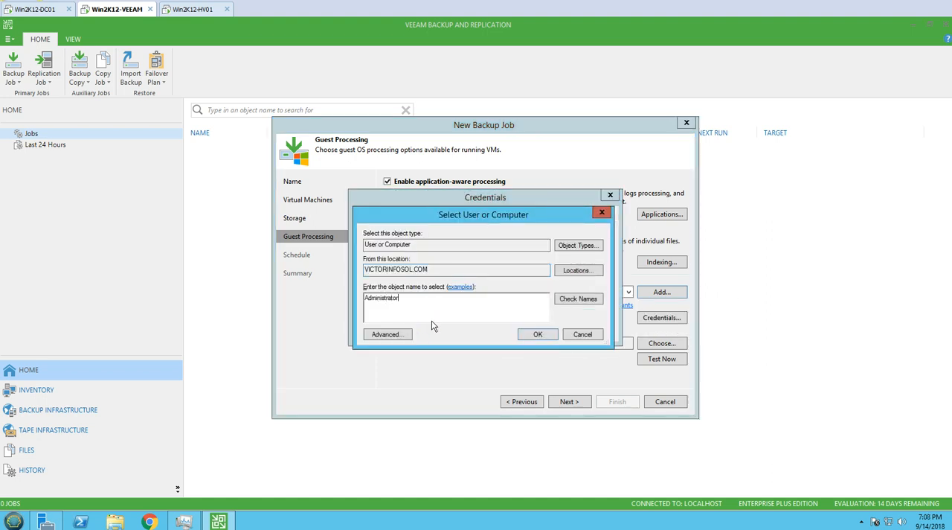
pyautogui.press('Return')
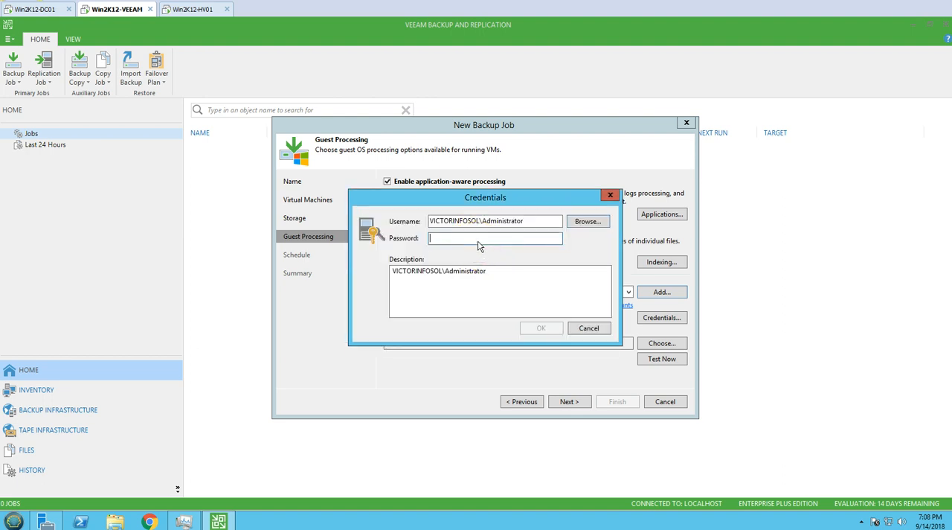
pyautogui.write('********')
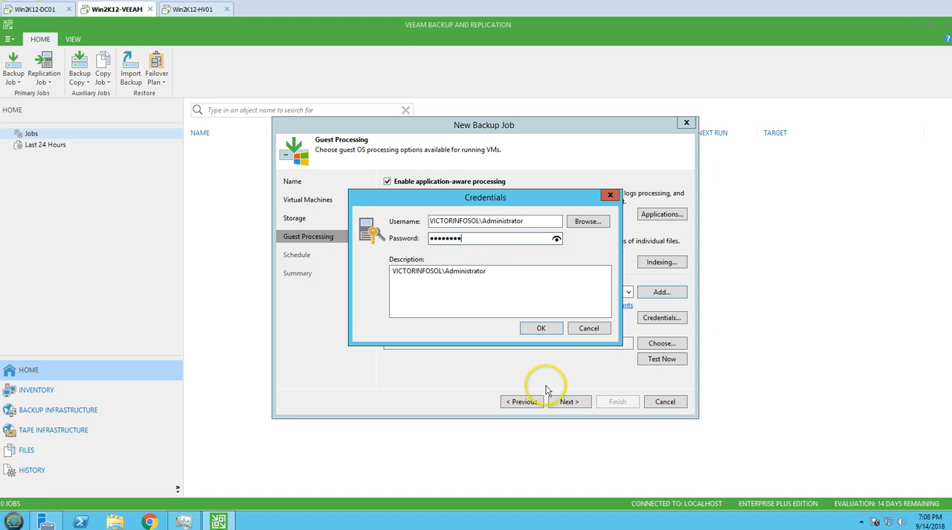
pyautogui.click(540, 327)
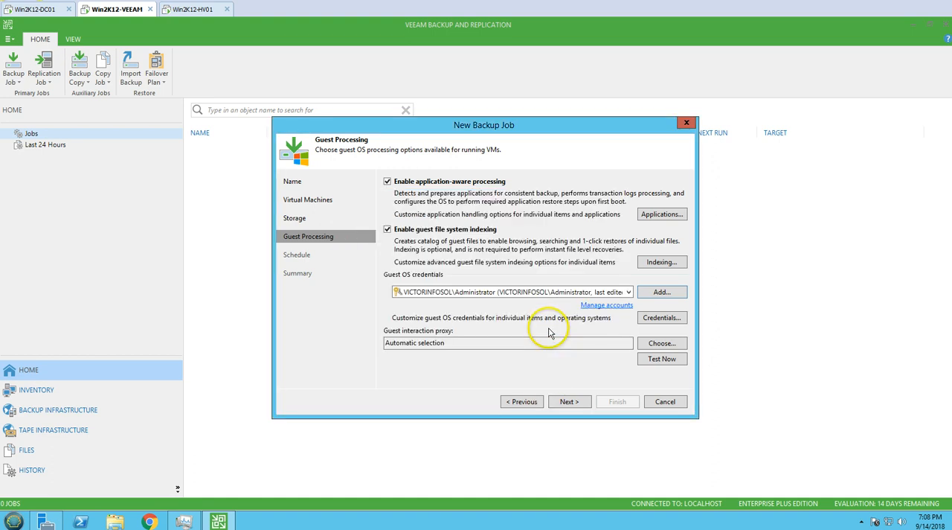
# - Test the guest credentials on Win2K12-EX01, look through the test actions, and continue to the schedule settings
pyautogui.click(664, 360)
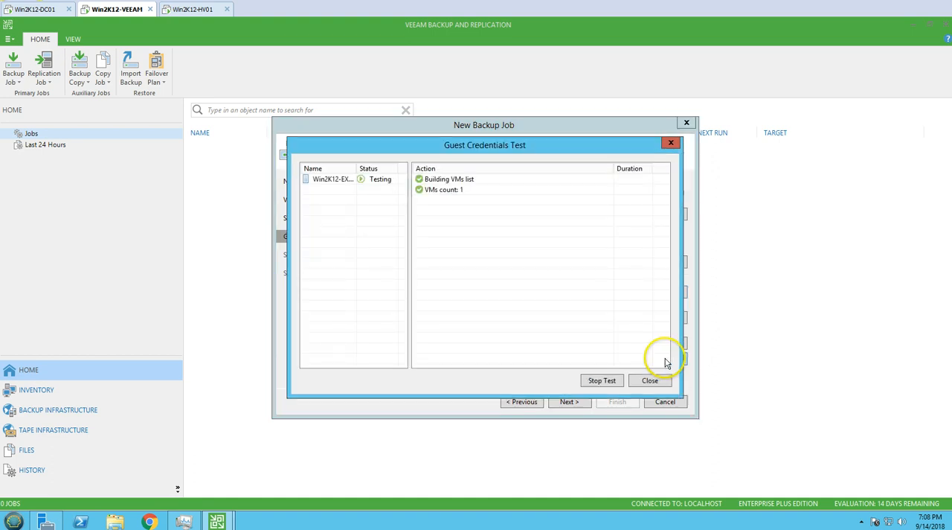
pyautogui.click(387, 180)
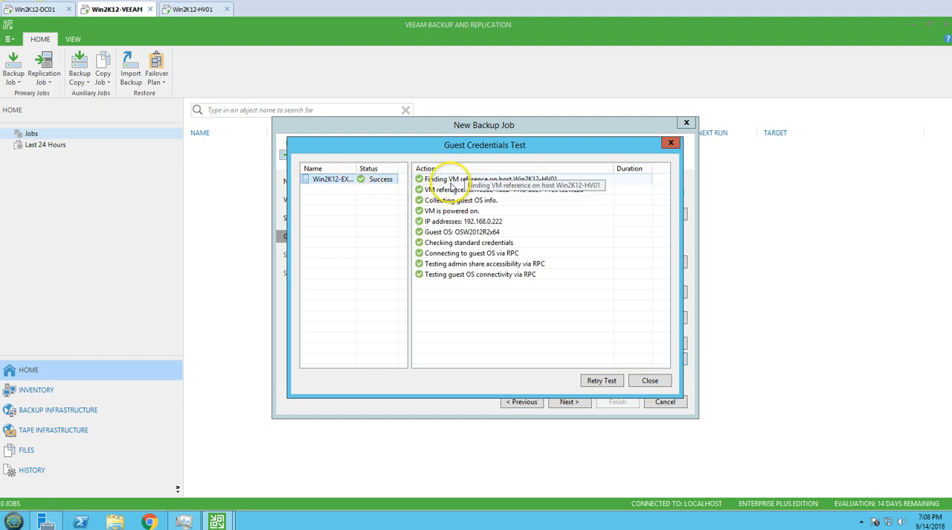
pyautogui.click(453, 223)
pyautogui.click(449, 212)
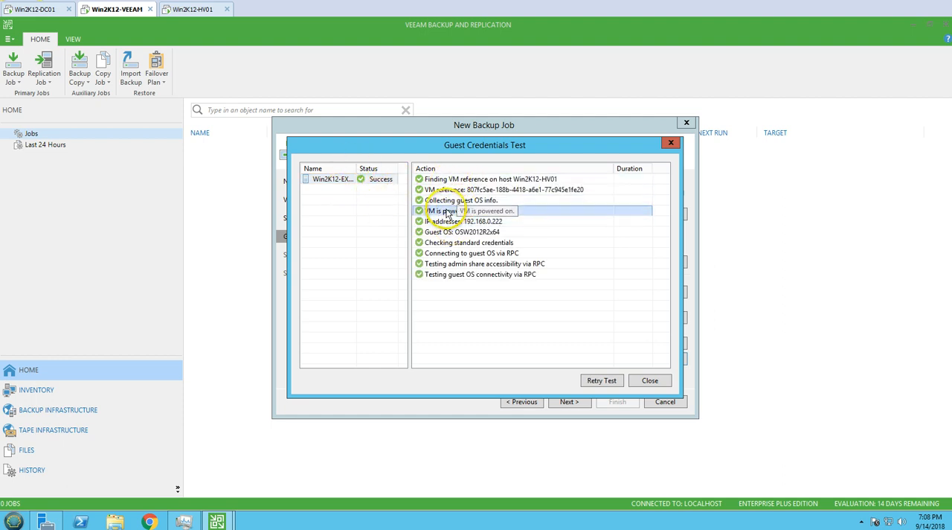
pyautogui.click(477, 232)
pyautogui.click(480, 293)
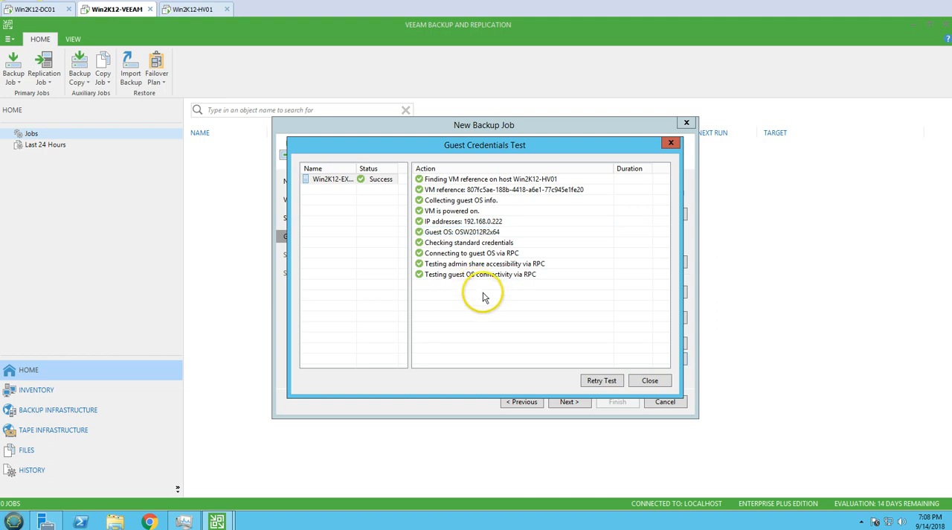
pyautogui.click(650, 381)
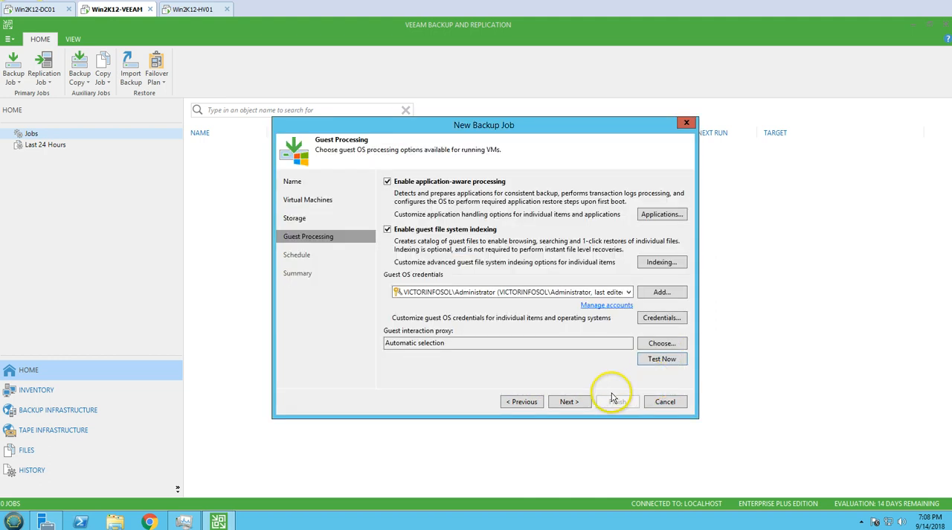
pyautogui.click(569, 401)
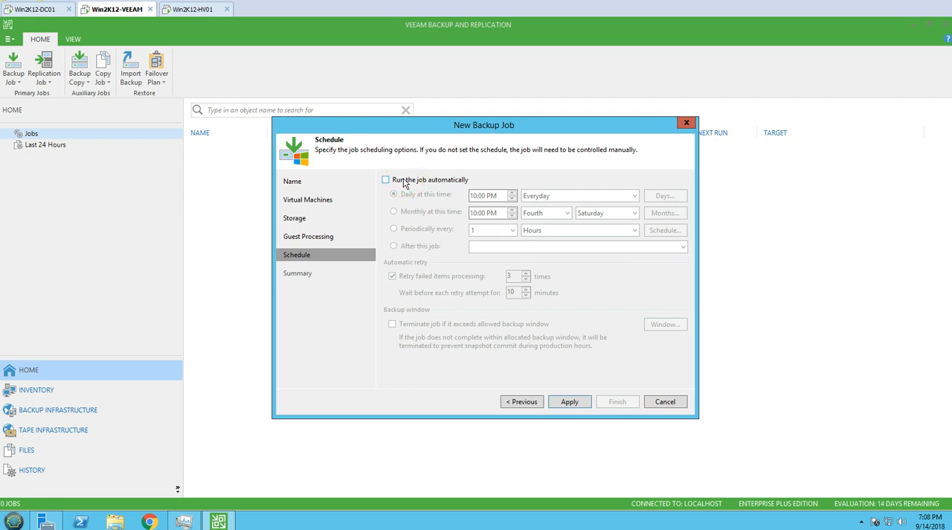
# - Schedule the job to run automatically every 1 hour with 4 retries and 5 minutes between attempts, apply it, and review the summary
pyautogui.click(405, 184)
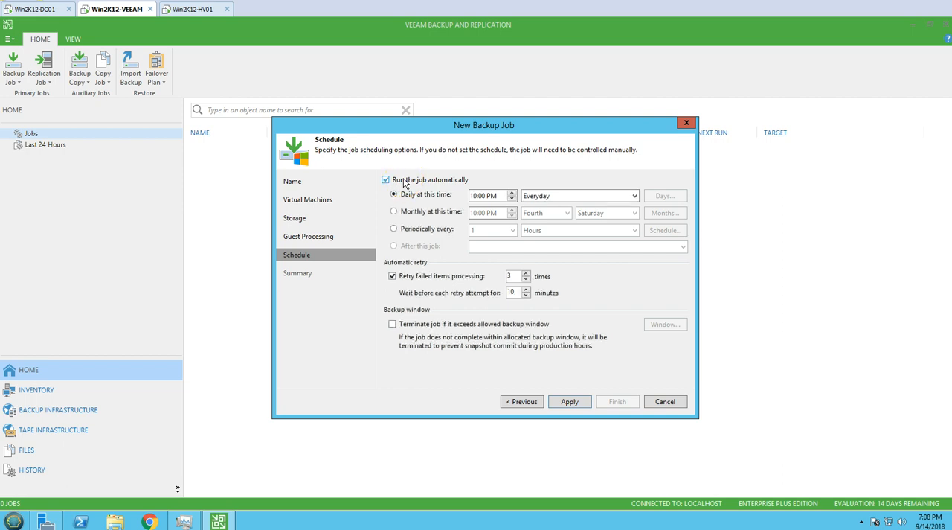
pyautogui.click(437, 230)
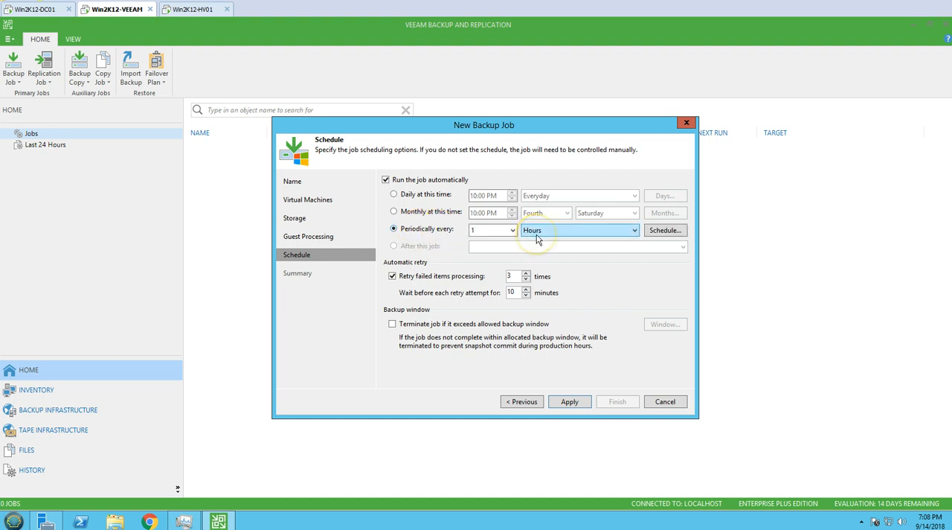
pyautogui.click(513, 277)
pyautogui.doubleClick(511, 292)
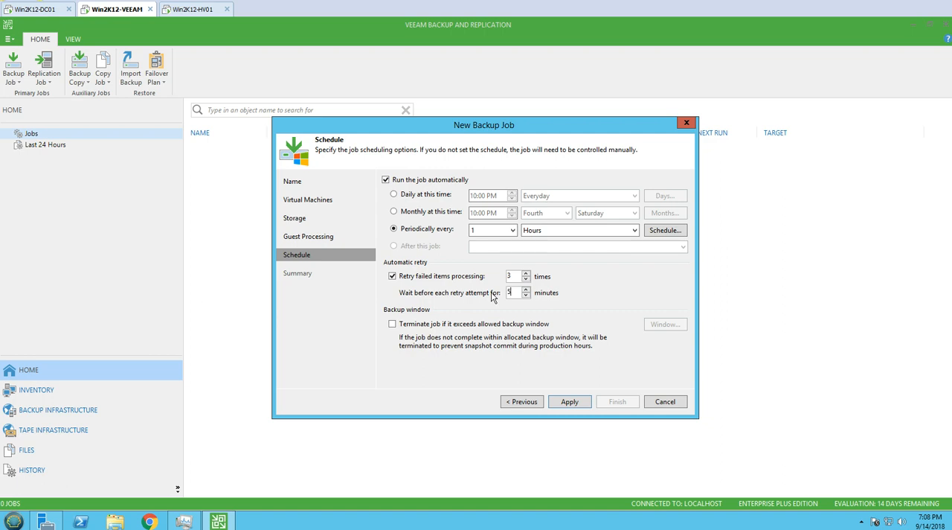
pyautogui.moveTo(515, 276); pyautogui.dragTo(469, 281)
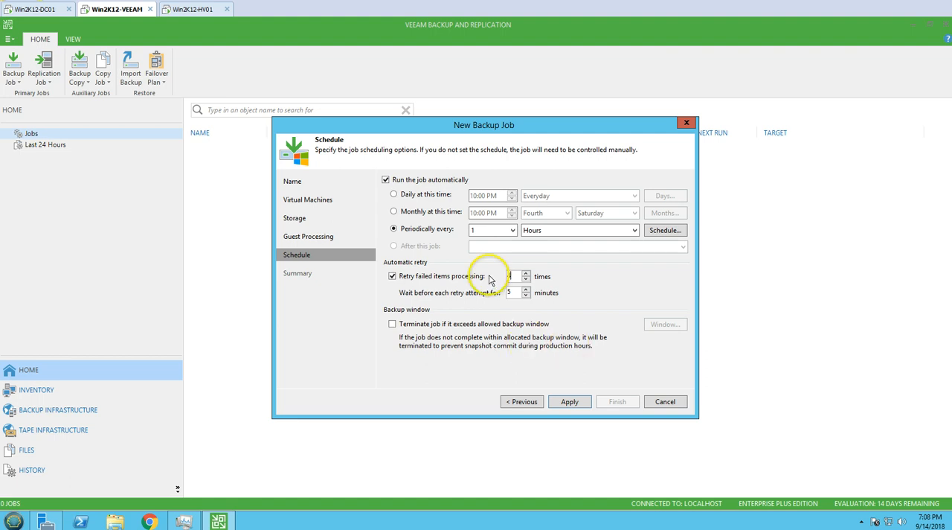
pyautogui.moveTo(511, 277); pyautogui.dragTo(481, 298)
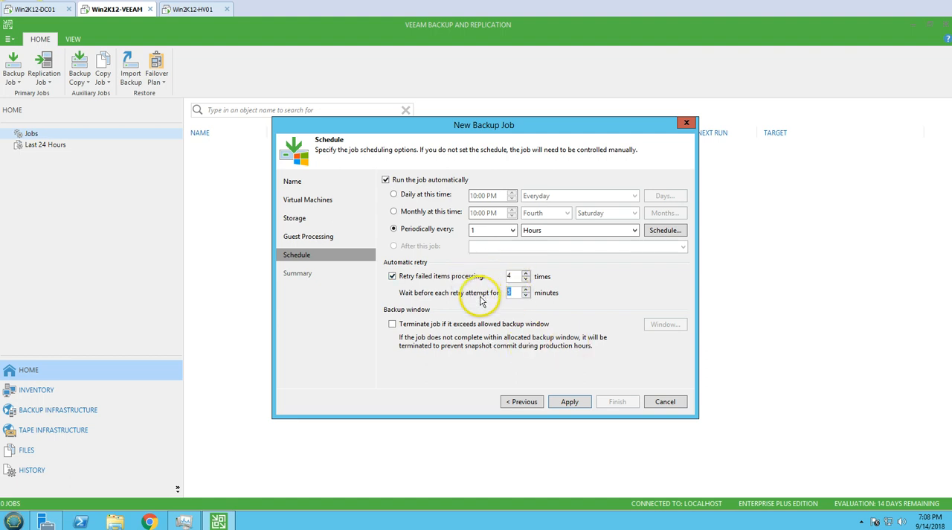
pyautogui.click(569, 402)
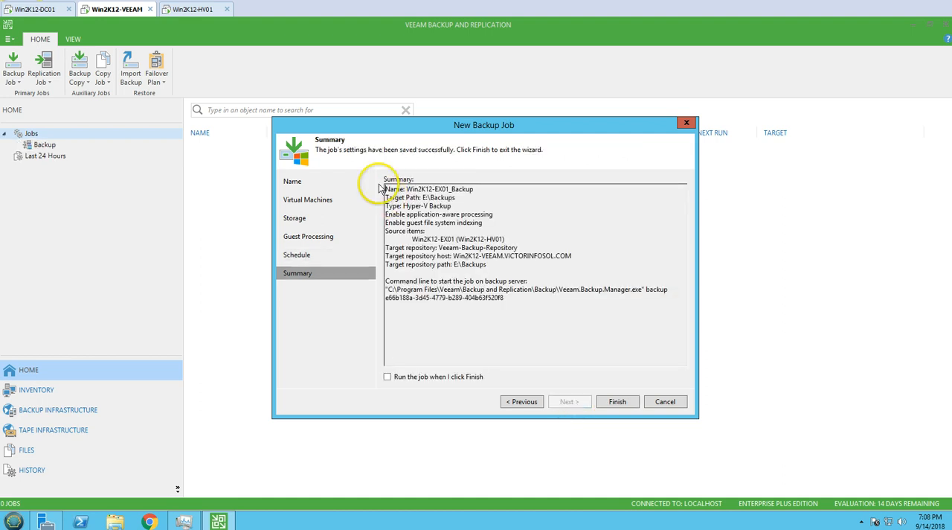
pyautogui.moveTo(384, 189); pyautogui.dragTo(482, 215)
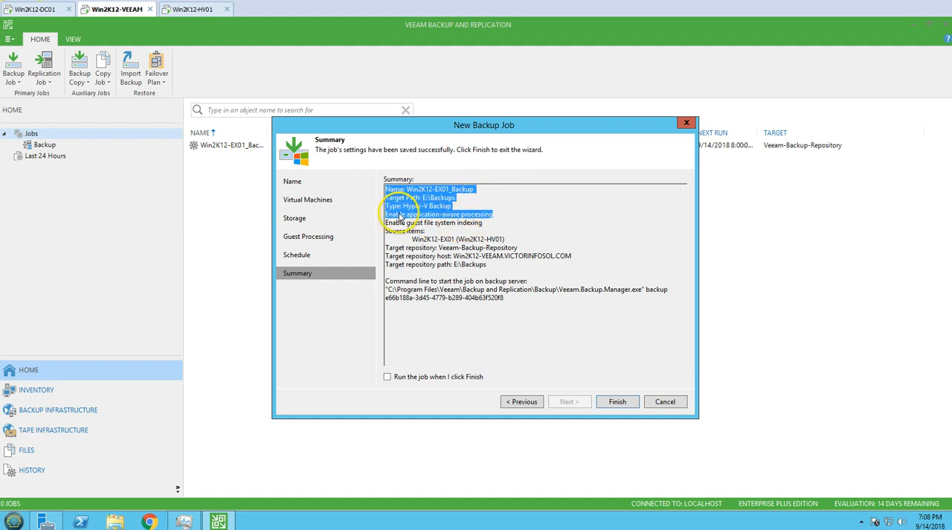
# - Review the backup job summary, set the job to run on completion, and finish the wizard
pyautogui.moveTo(385, 214)
pyautogui.mouseDown()
pyautogui.moveTo(502, 221)
pyautogui.moveTo(386, 222)
pyautogui.mouseUp()
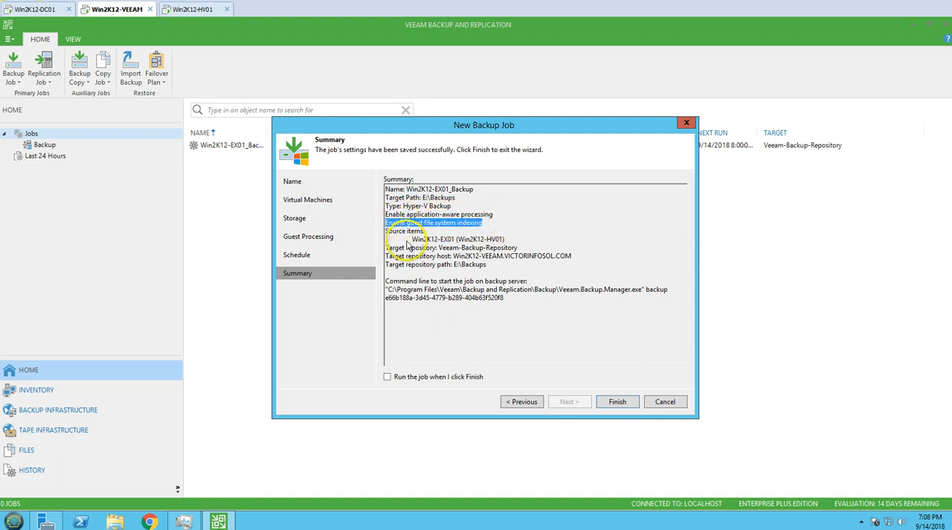
pyautogui.moveTo(411, 245); pyautogui.dragTo(543, 262)
pyautogui.click(534, 267)
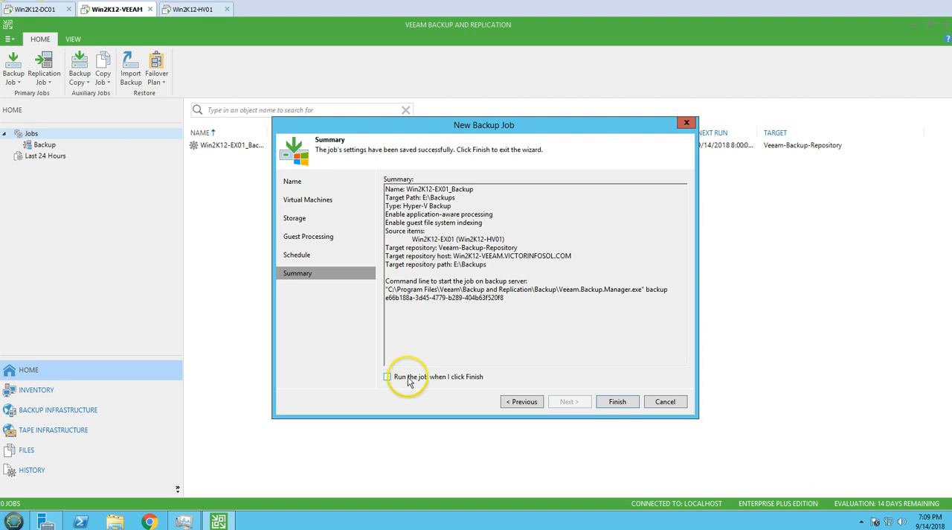
pyautogui.click(627, 403)
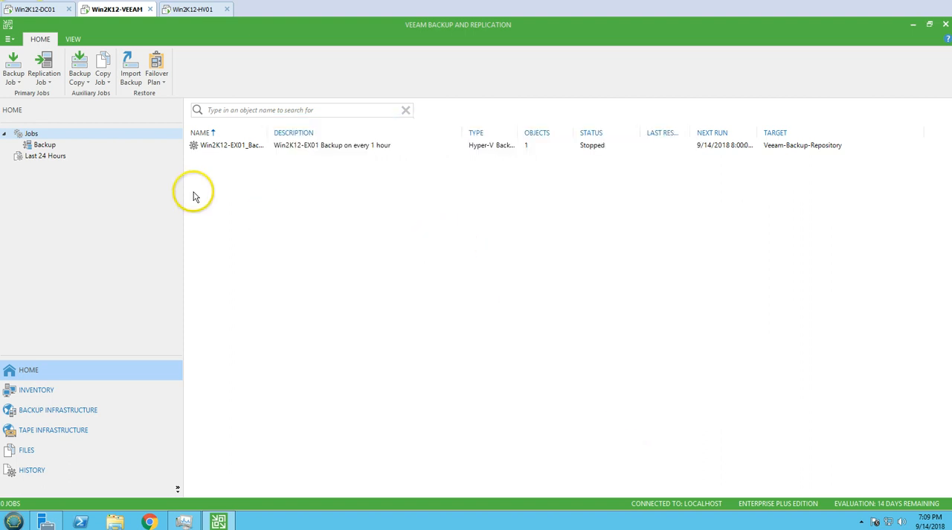
# - Open the running Win2K12-EX01_Backup session and expand its detailed progress view
pyautogui.click(74, 166)
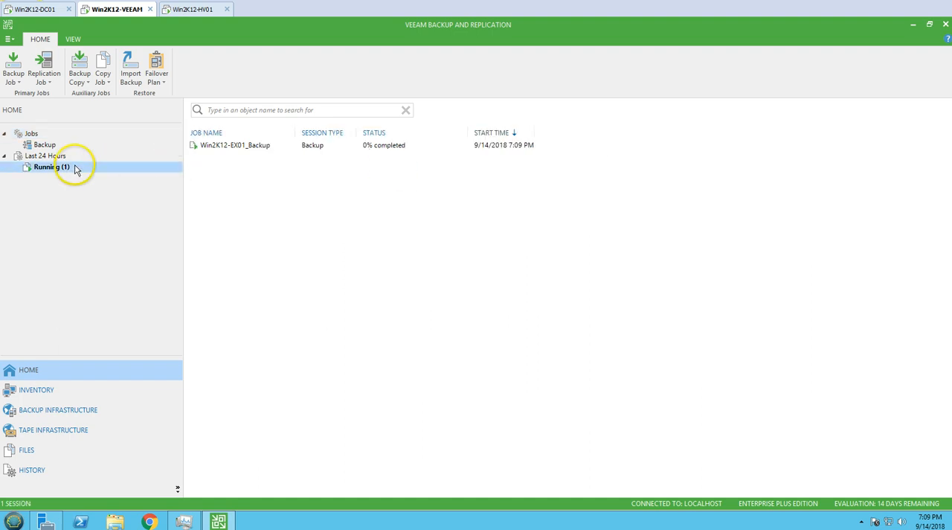
pyautogui.doubleClick(240, 147)
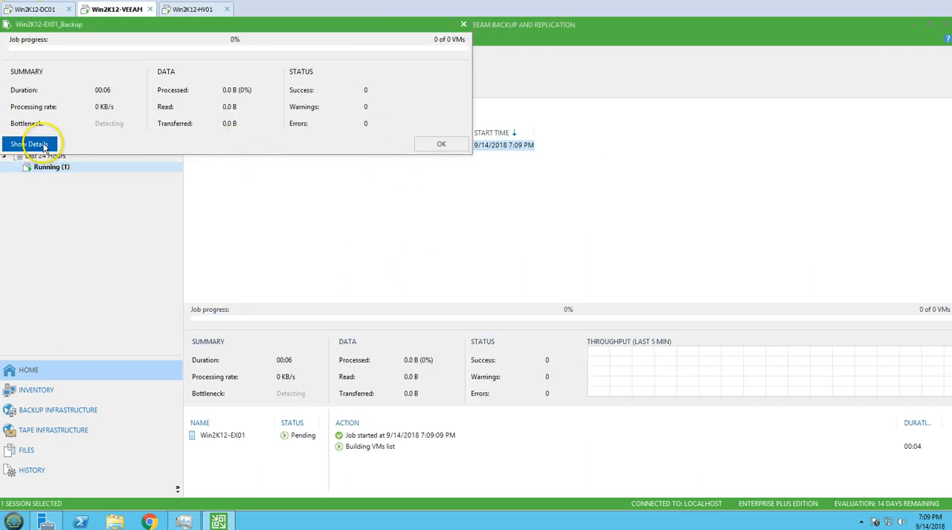
pyautogui.click(30, 144)
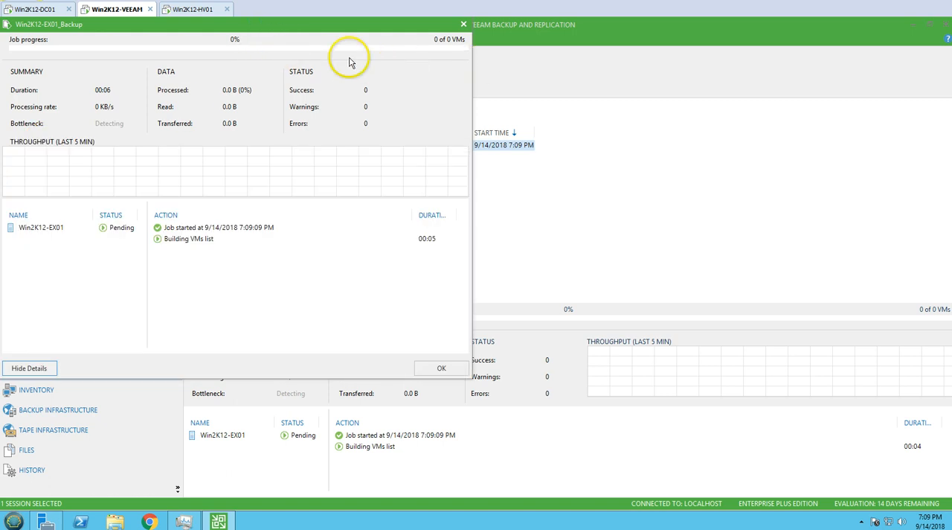
pyautogui.moveTo(321, 28); pyautogui.dragTo(490, 59)
# - Examine the session's logged actions, including the Win2K12-EX01 processing entry, and close the session details
pyautogui.click(435, 283)
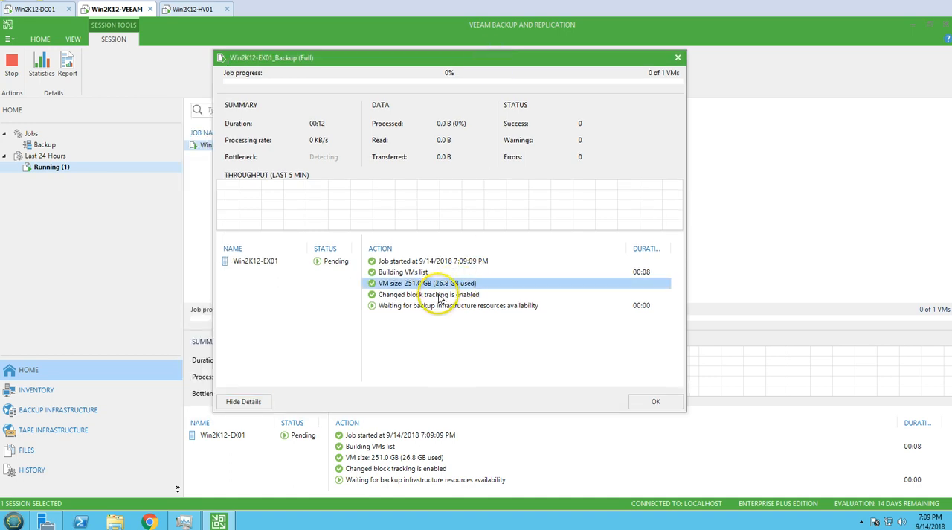
pyautogui.click(439, 295)
pyautogui.click(448, 305)
pyautogui.click(451, 294)
pyautogui.click(447, 283)
pyautogui.click(445, 272)
pyautogui.click(443, 261)
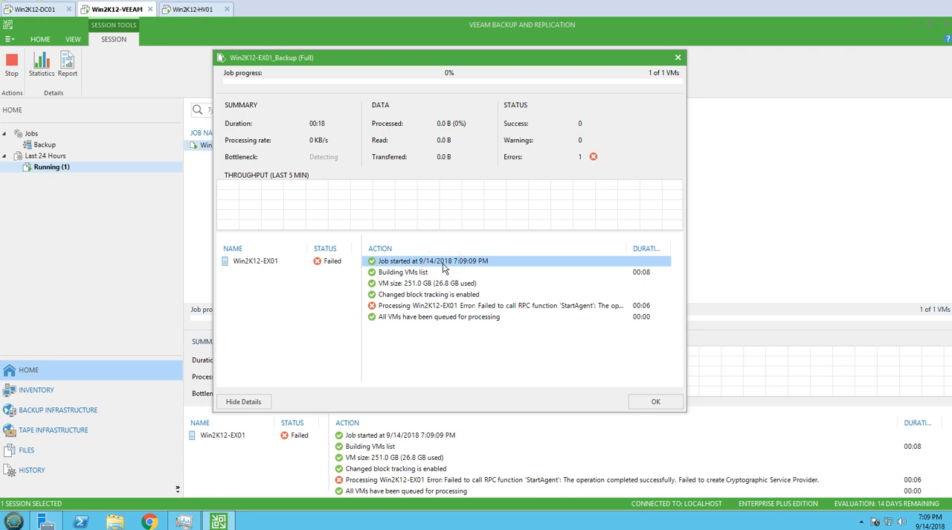
pyautogui.click(429, 306)
pyautogui.click(651, 400)
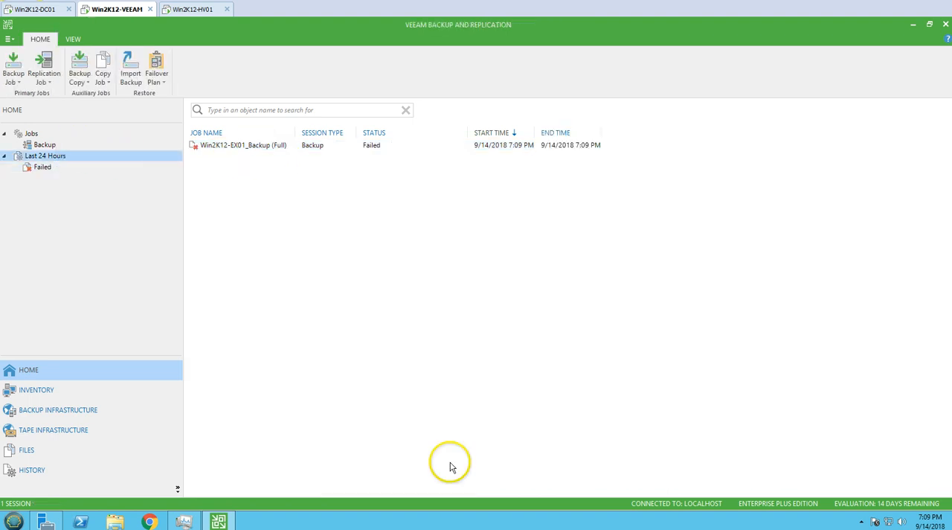
# - Start the Win2K12-EX01_Backup job again from the list of backup jobs
pyautogui.click(54, 146)
pyautogui.rightClick(237, 153)
pyautogui.press('Escape')
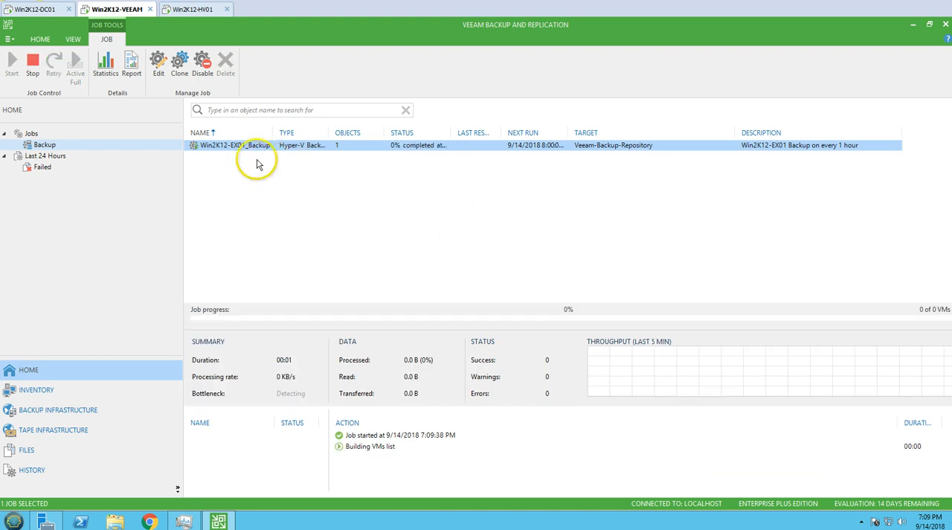
# - Open the rerun's session details and follow its actions and the Win2K12-EX01 processing through to the end
pyautogui.click(53, 167)
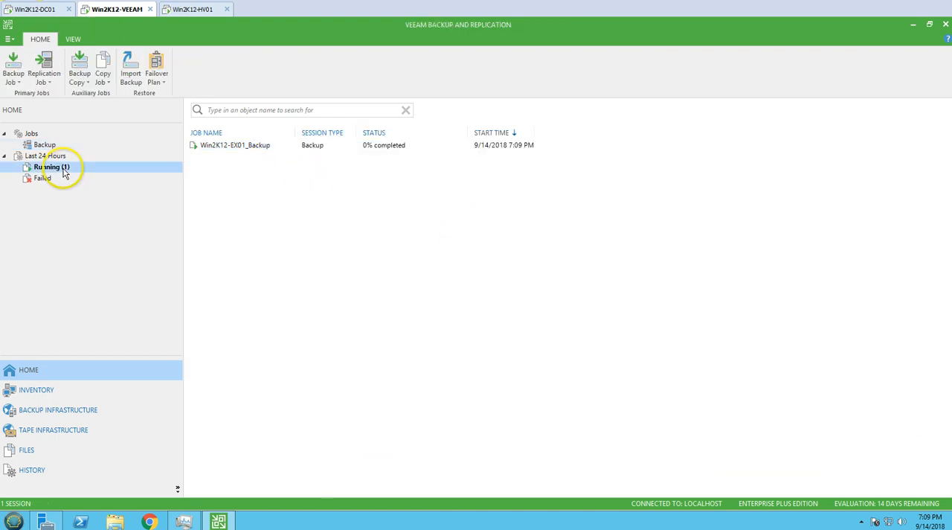
pyautogui.doubleClick(252, 146)
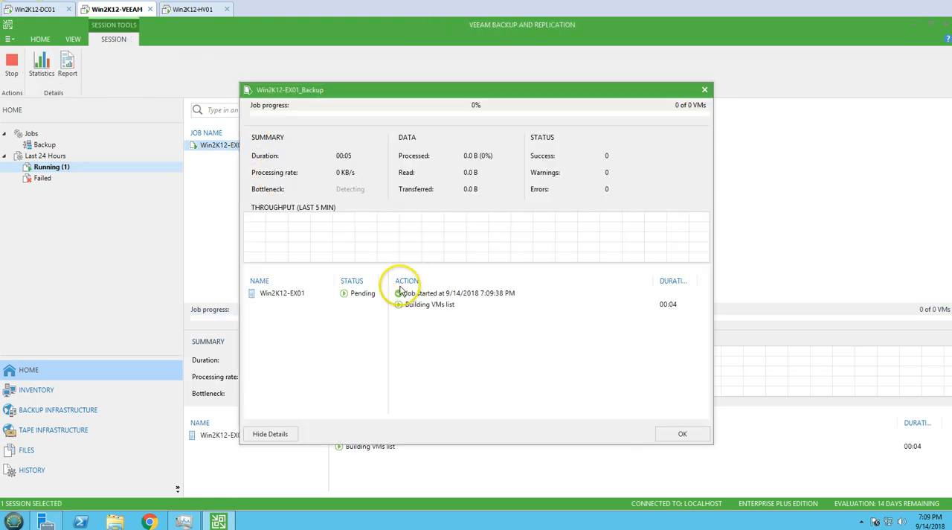
pyautogui.moveTo(443, 96); pyautogui.dragTo(470, 101)
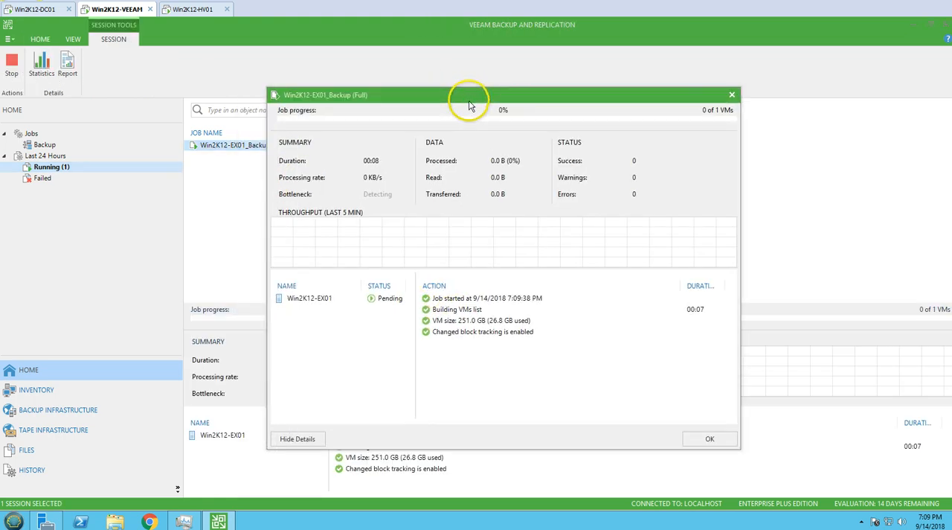
pyautogui.click(454, 336)
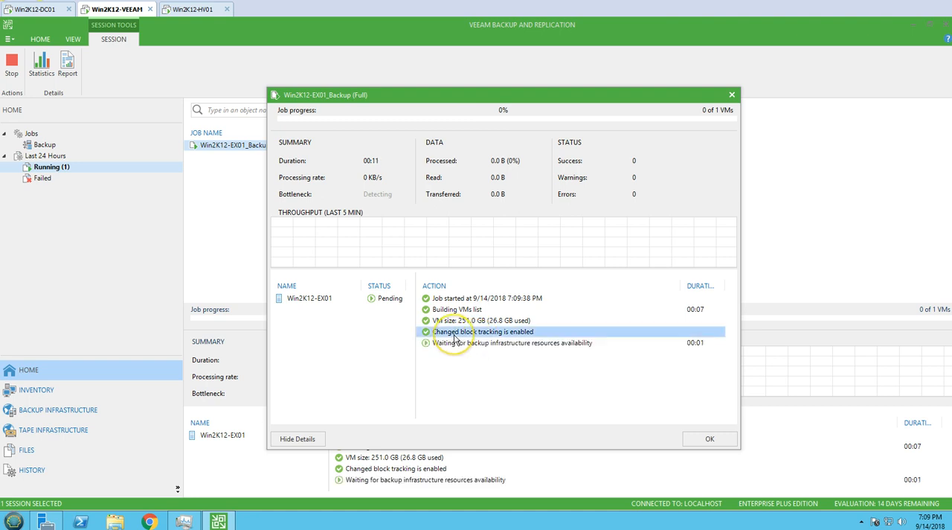
pyautogui.click(477, 345)
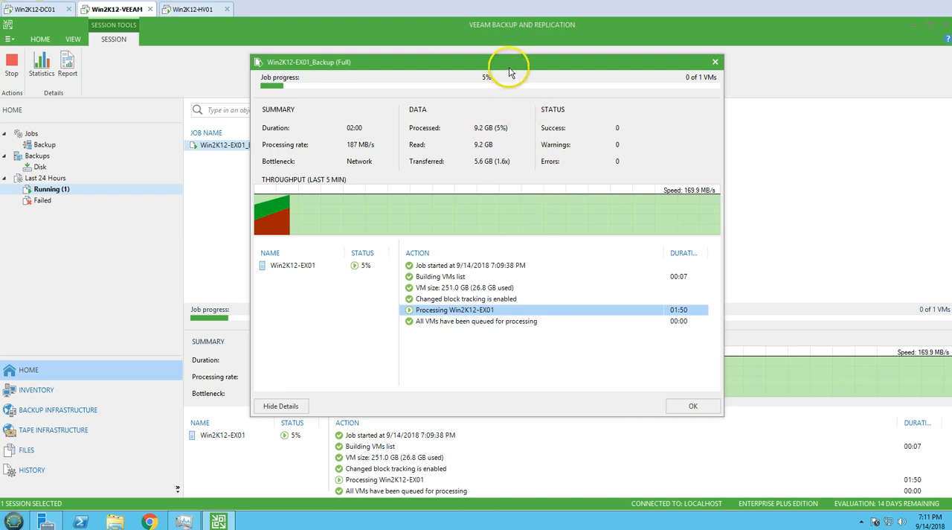
pyautogui.moveTo(524, 64); pyautogui.dragTo(538, 75)
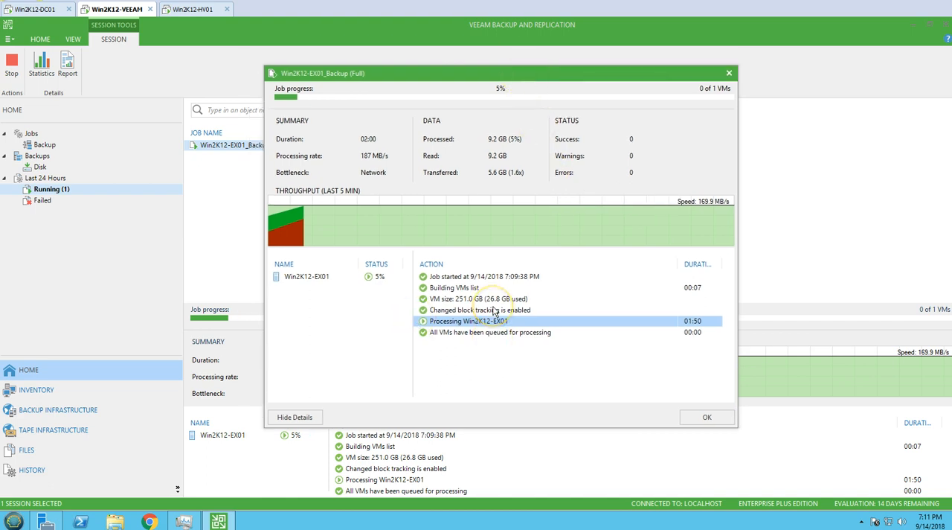
pyautogui.moveTo(444, 84)
pyautogui.mouseDown()
pyautogui.moveTo(448, 91)
pyautogui.moveTo(450, 79)
pyautogui.moveTo(430, 90)
pyautogui.mouseUp()
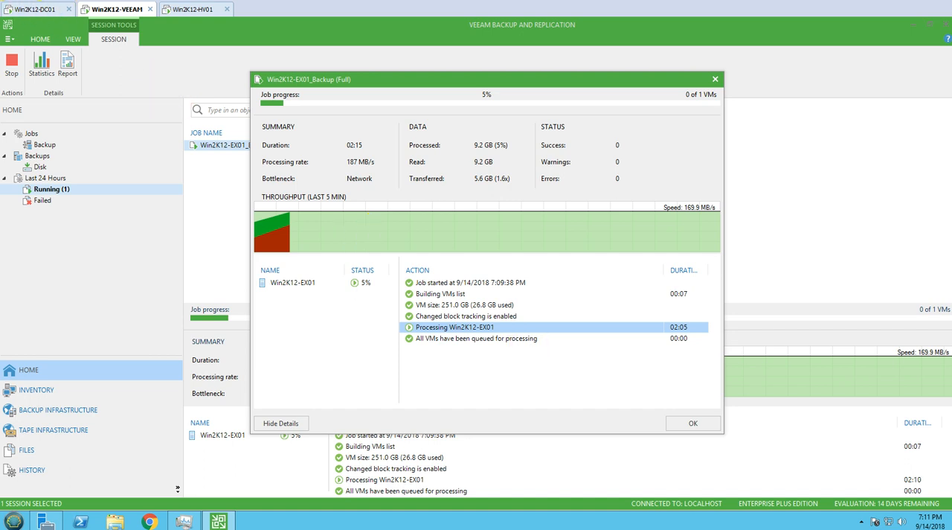
pyautogui.click(358, 355)
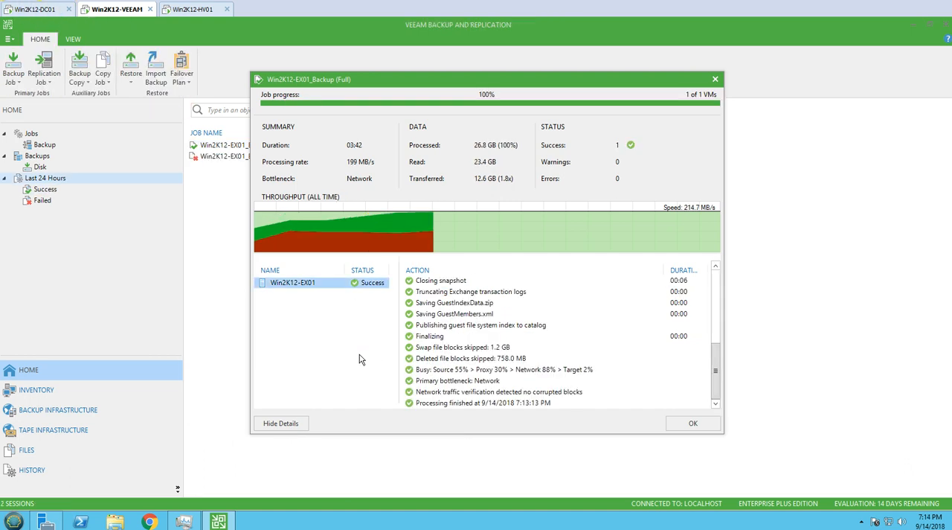
# - Close the session details and start another run of the Win2K12-EX01_Backup job
pyautogui.press('Escape')
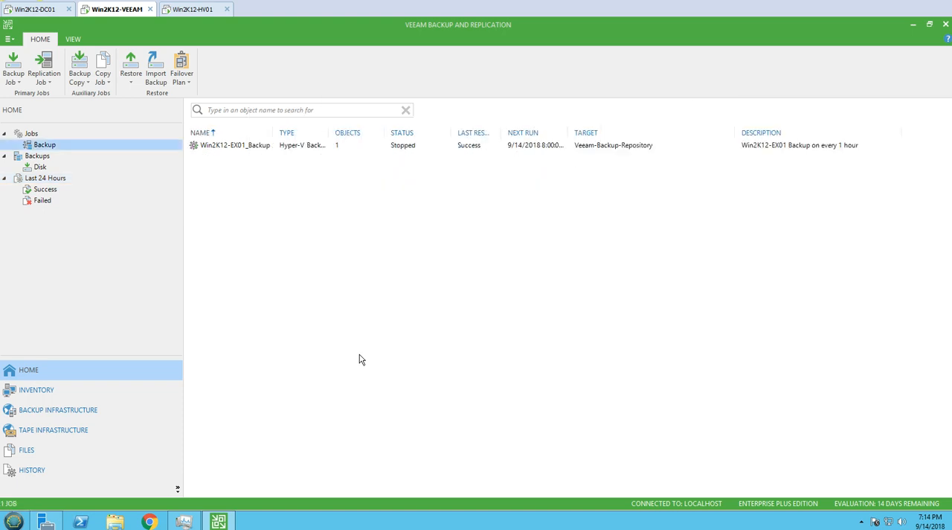
pyautogui.rightClick(225, 147)
pyautogui.press('Escape')
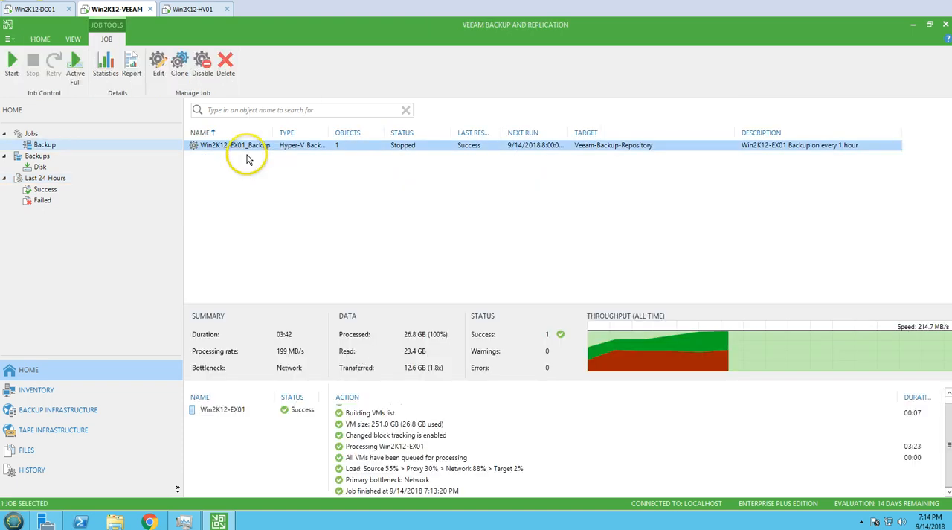
# - Expand Win2K12-EX01_Backup among the disk backups and examine the restore options for Win2K12-EX01, including Microsoft Exchange mailbox items
pyautogui.click(40, 168)
pyautogui.rightClick(211, 146)
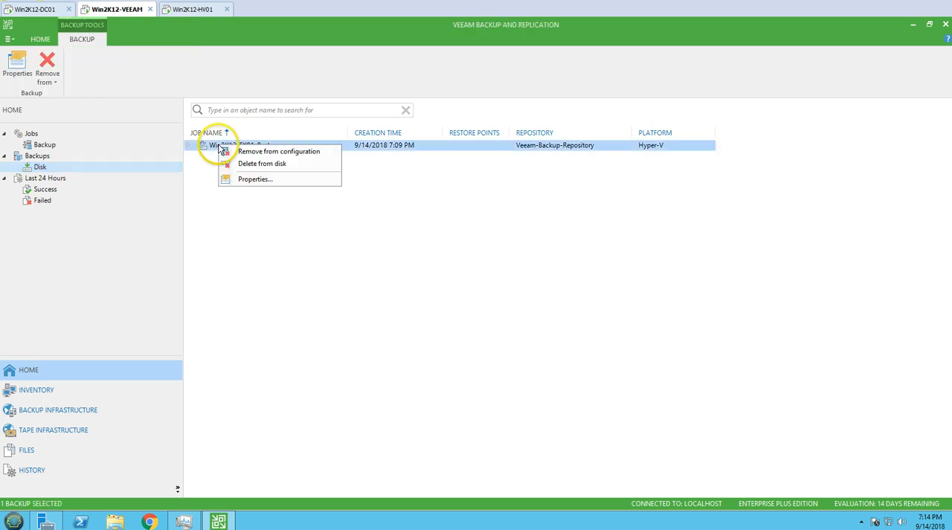
pyautogui.click(188, 146)
pyautogui.click(238, 157)
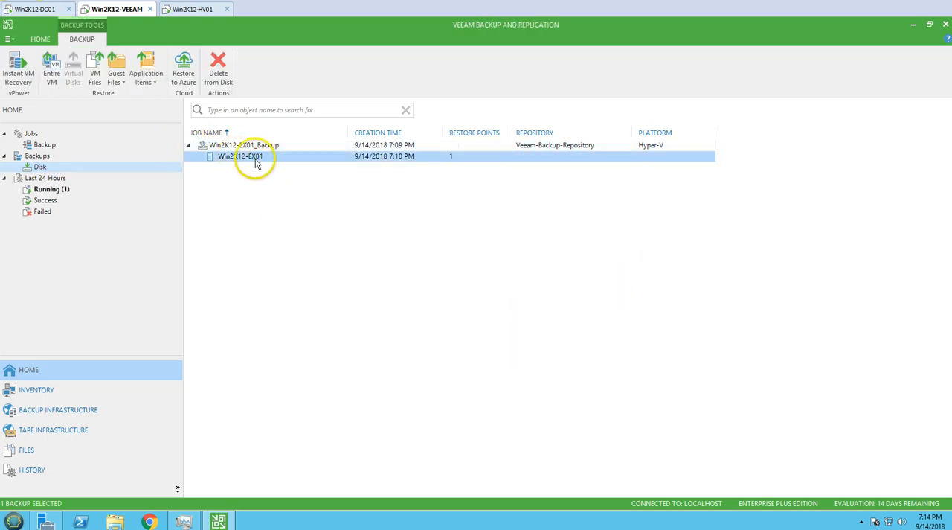
pyautogui.rightClick(255, 162)
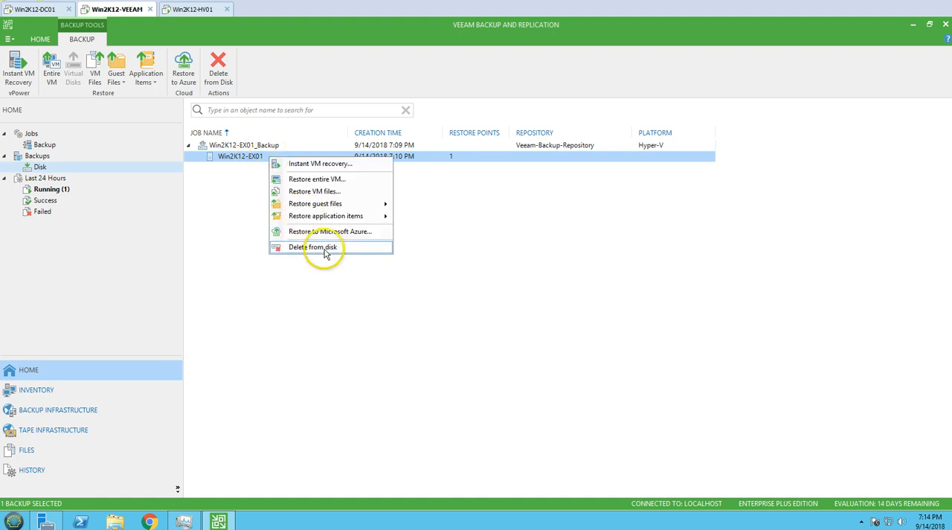
pyautogui.moveTo(349, 216)
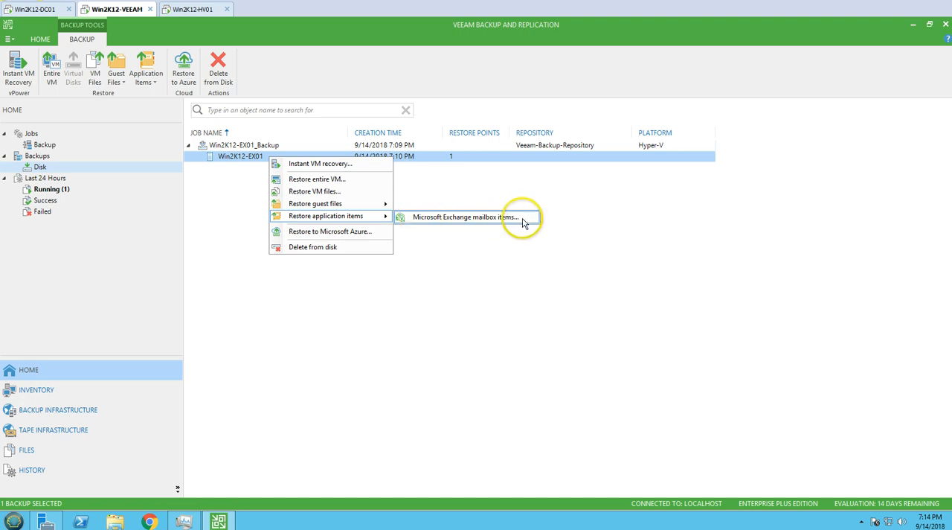
pyautogui.click(504, 264)
# - Check the restore points of Win2K12-EX01 on disk and compare the running backup session with the successful one
pyautogui.click(67, 192)
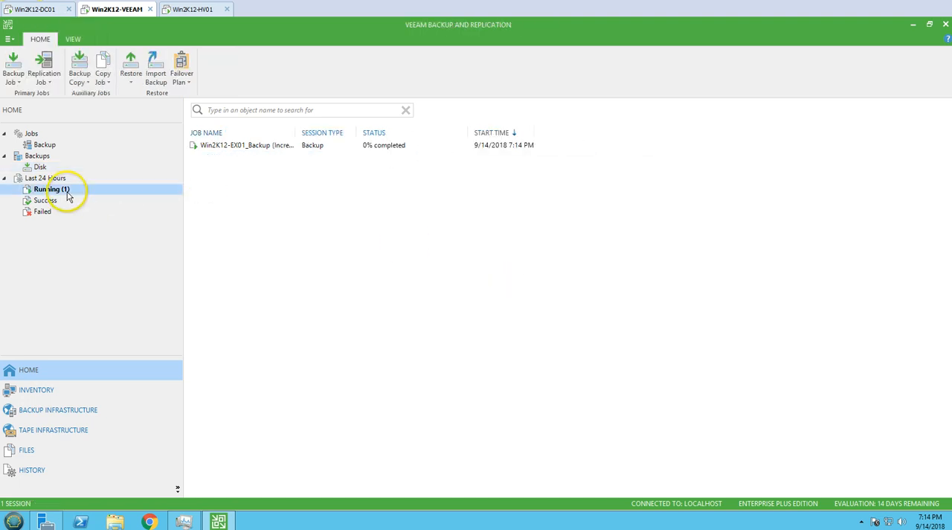
pyautogui.click(52, 167)
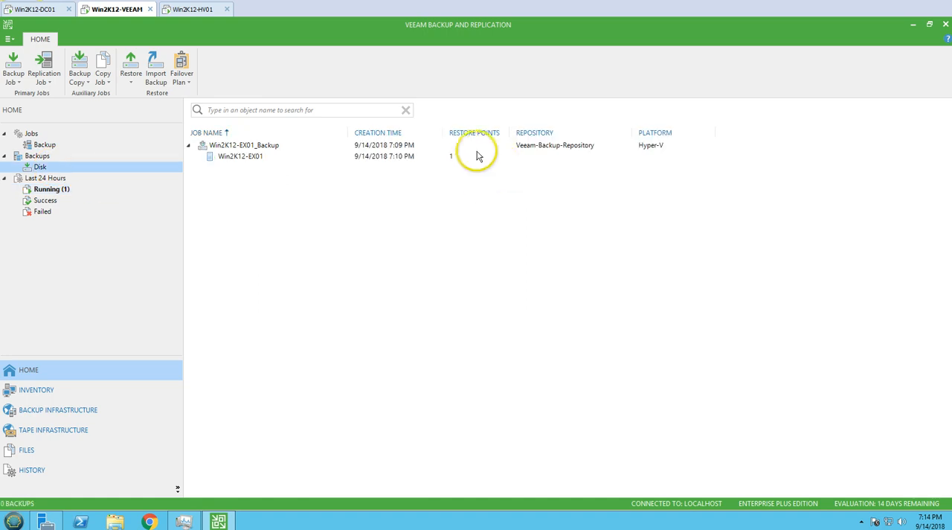
pyautogui.click(473, 155)
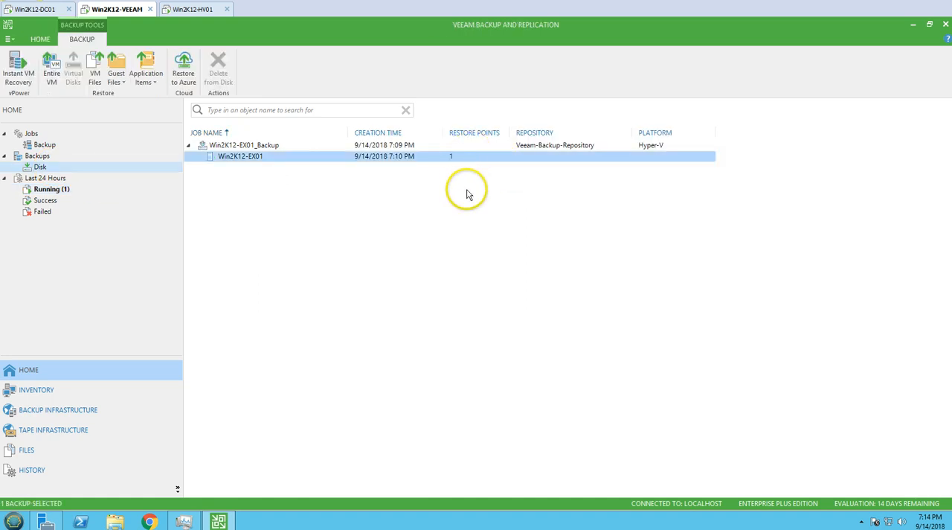
pyautogui.click(52, 190)
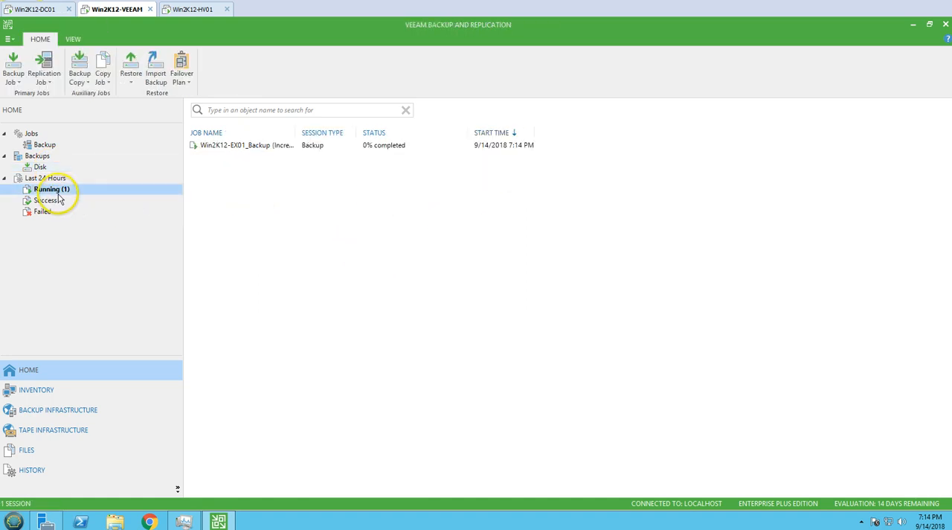
pyautogui.click(46, 201)
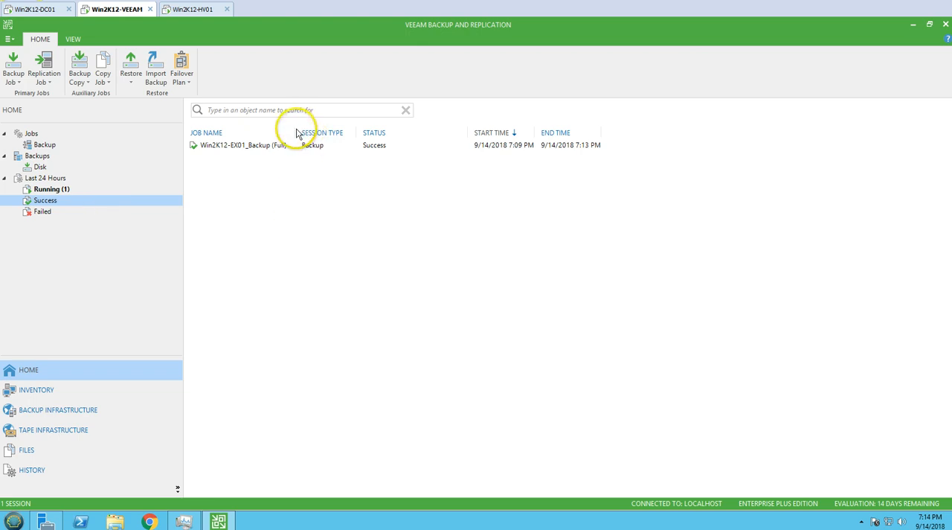
pyautogui.click(272, 146)
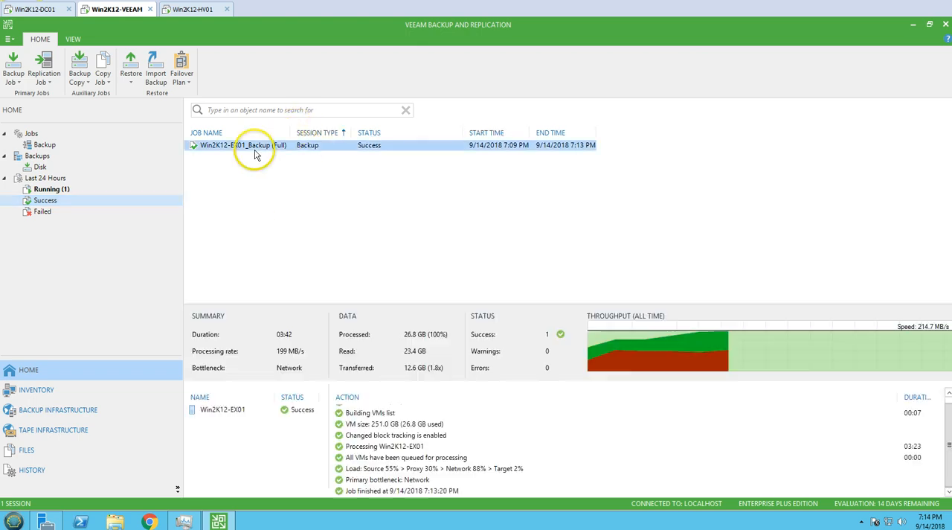
pyautogui.click(67, 197)
pyautogui.click(63, 190)
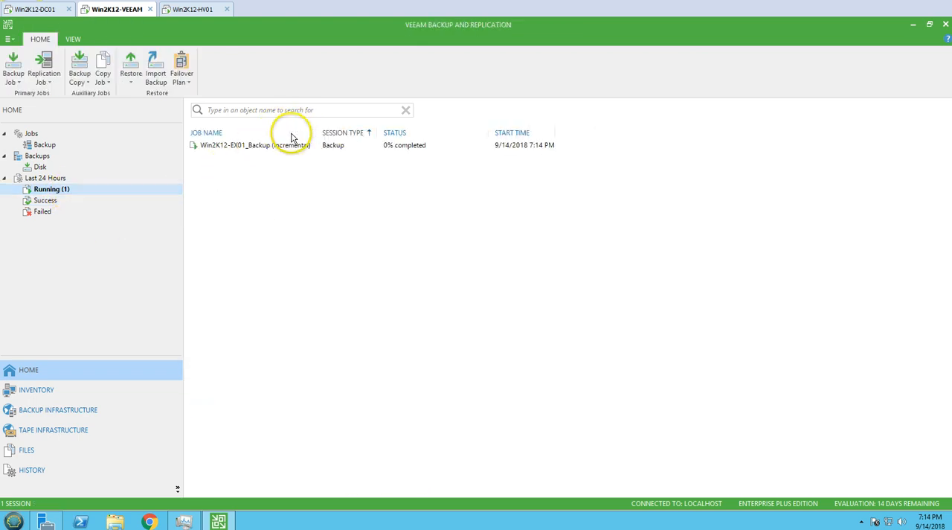
pyautogui.click(262, 149)
pyautogui.click(263, 145)
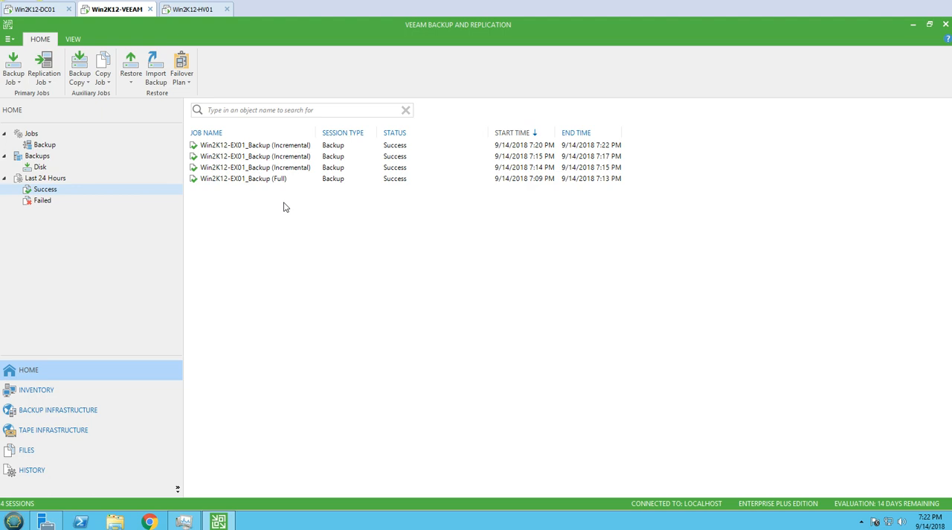
# - Review the latest results of the Win2K12-EX01_Backup job and view its restore points among the disk backups
pyautogui.click(46, 145)
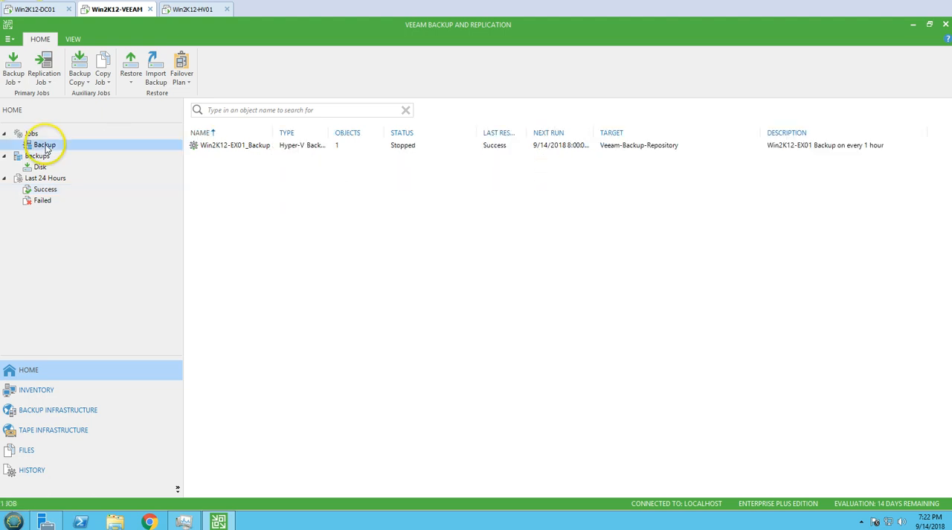
pyautogui.click(232, 147)
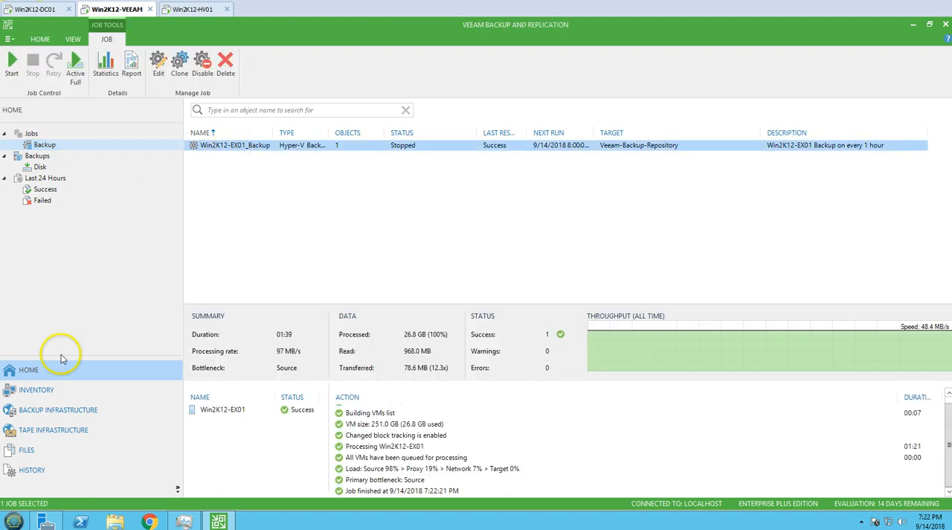
pyautogui.click(59, 167)
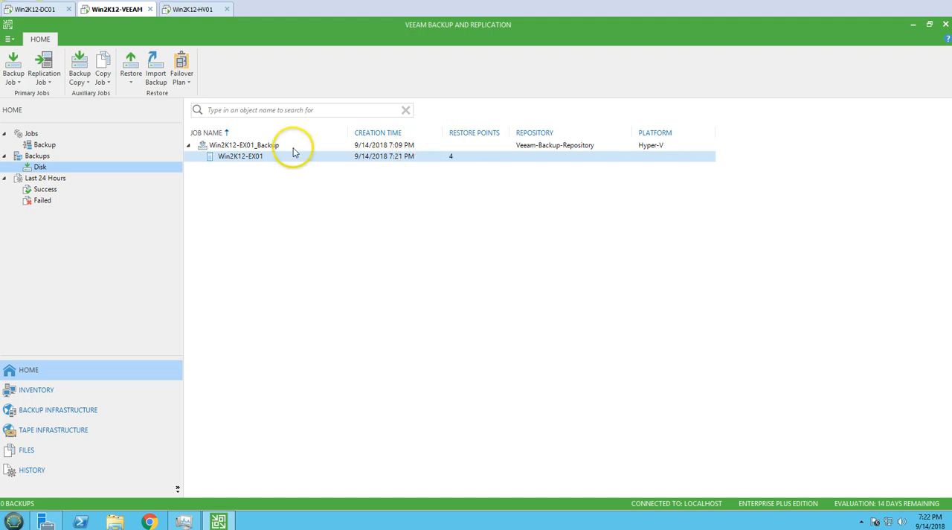
# - Start a Microsoft Exchange mailbox item restore for Win2K12-EX01 from the 7:21 PM restore point, with the reason "Email Restore testing"
pyautogui.rightClick(249, 157)
pyautogui.moveTo(320, 213)
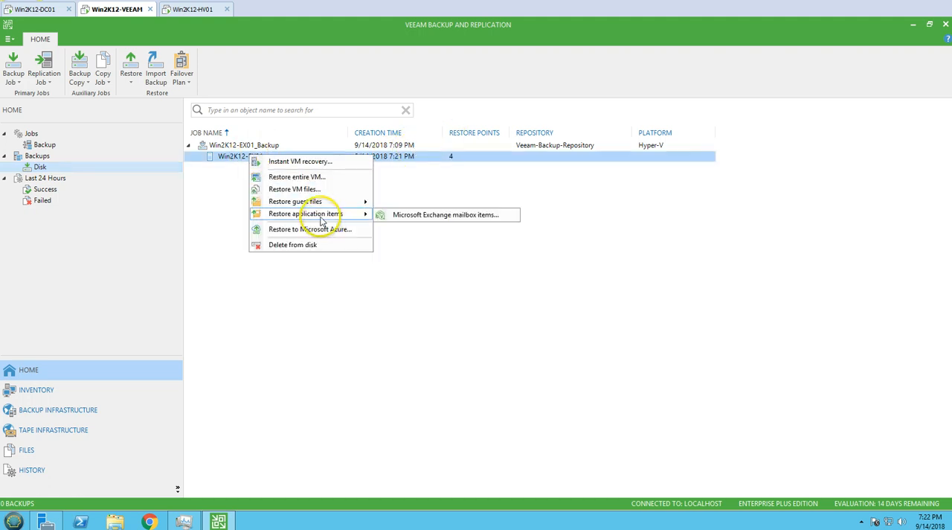
pyautogui.click(421, 215)
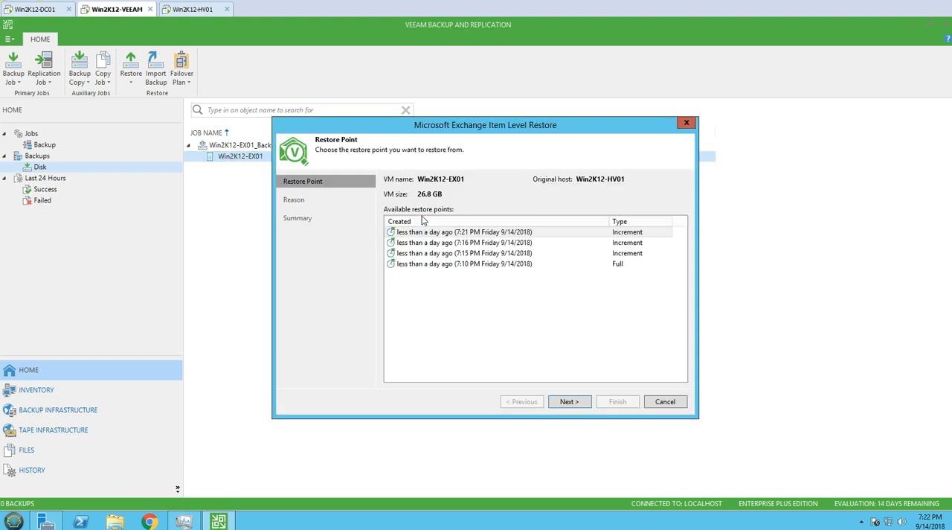
pyautogui.click(461, 232)
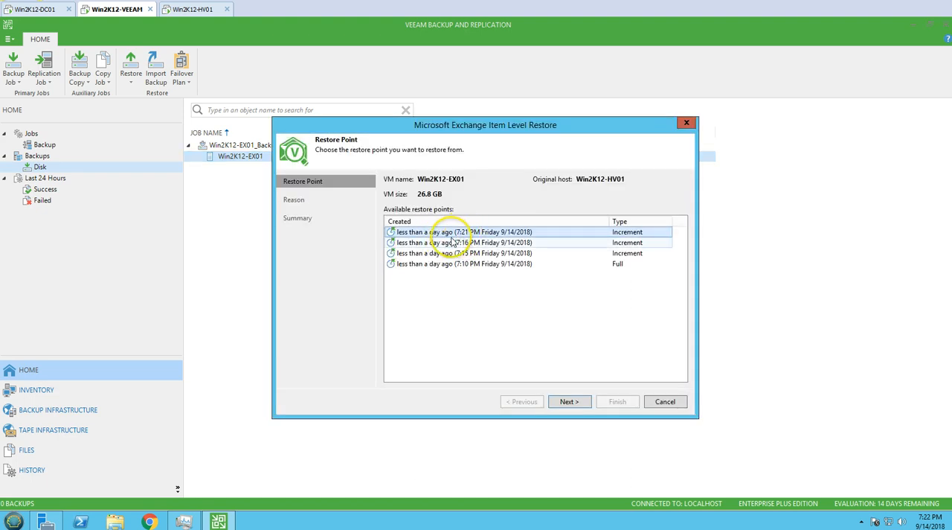
pyautogui.click(570, 401)
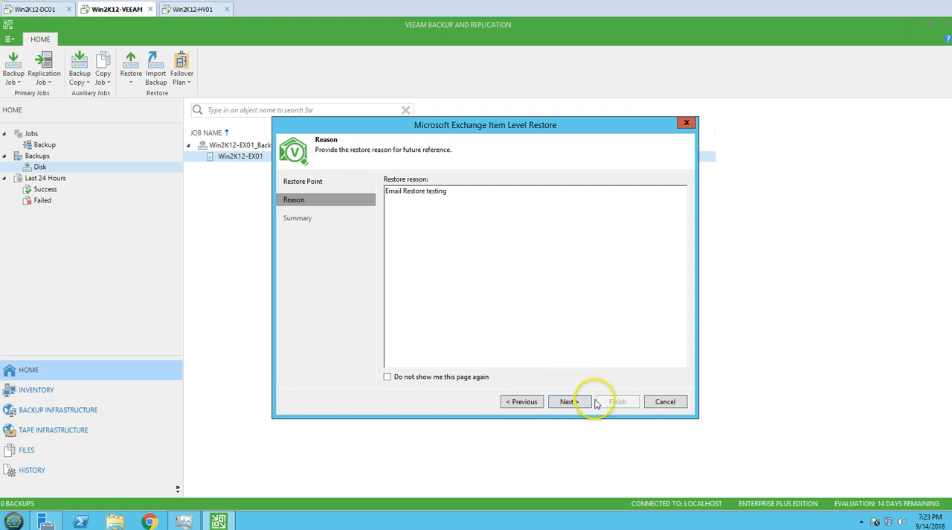
pyautogui.click(572, 401)
pyautogui.click(599, 409)
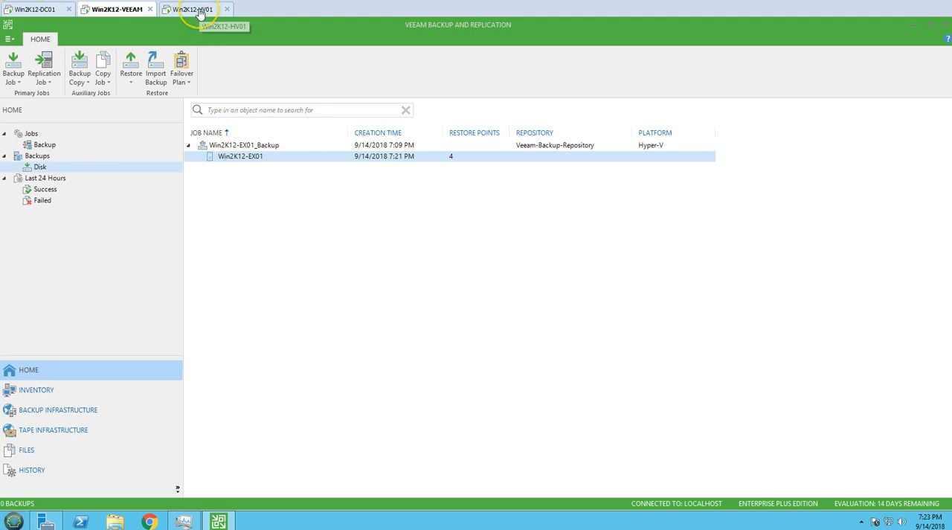
# - Switch to the browser on Win2K12-HV01 and sign in to Outlook on win2k12-ex01 as VICTORINFOSOL\Administrator with the account password
pyautogui.click(195, 10)
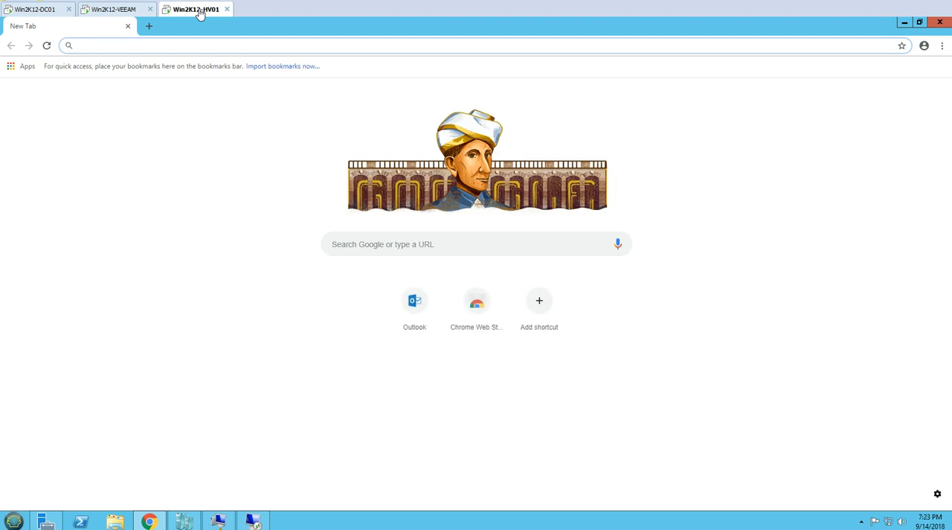
pyautogui.write('admi')
pyautogui.press('BackSpace')
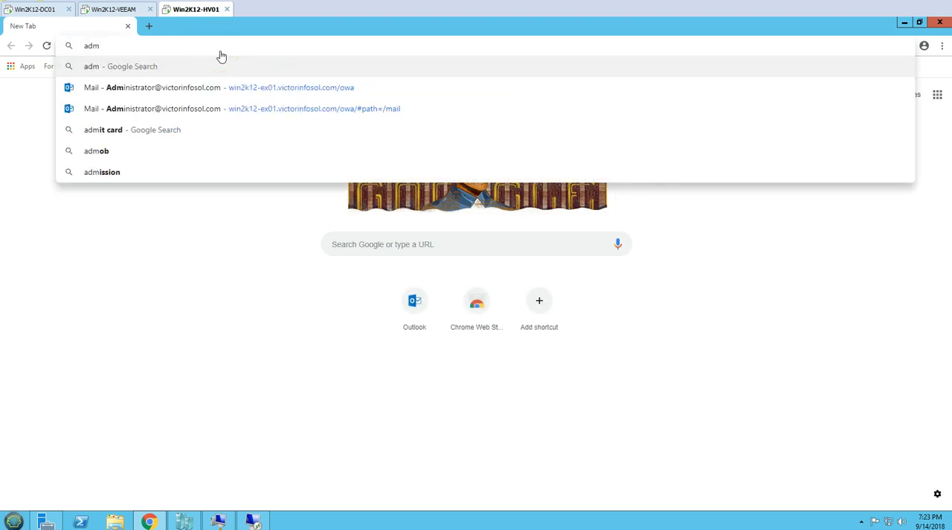
pyautogui.click(318, 90)
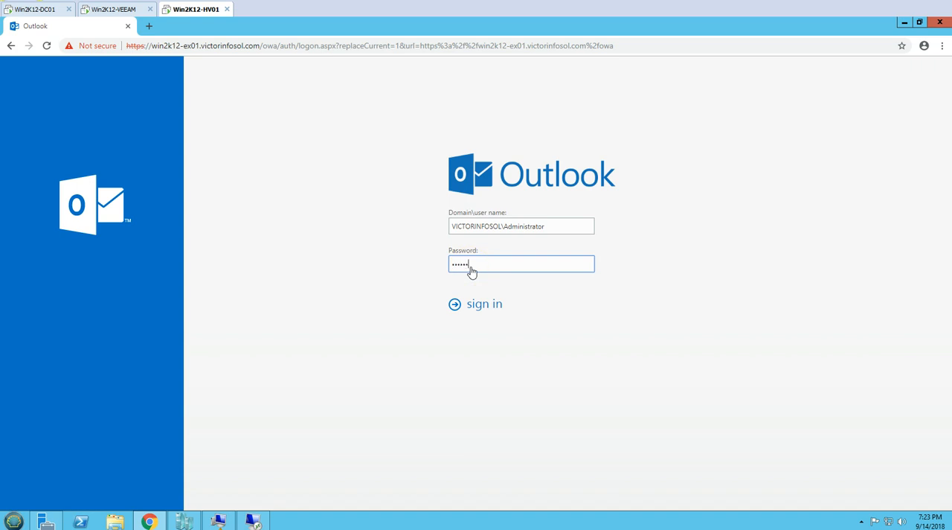
pyautogui.press('Return')
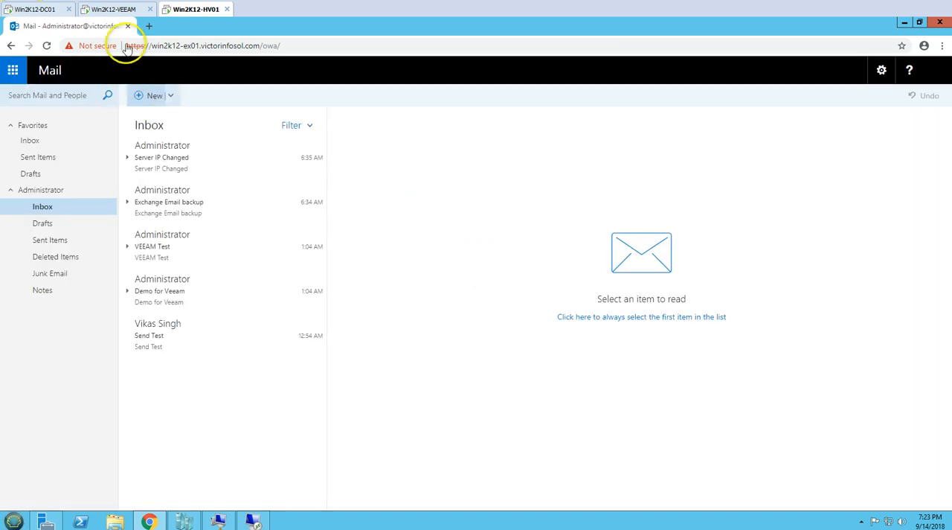
# - Switch to Veeam Explorer for Microsoft Exchange on Win2K12-VEEAM, maximize it, and open the Administrator mailbox's Inbox from the mailbox database
pyautogui.click(130, 9)
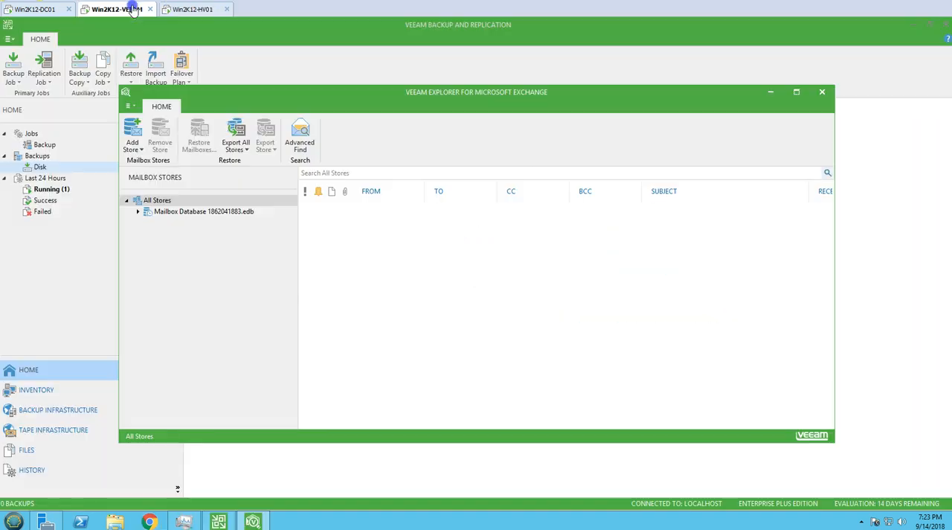
pyautogui.click(796, 92)
pyautogui.click(83, 143)
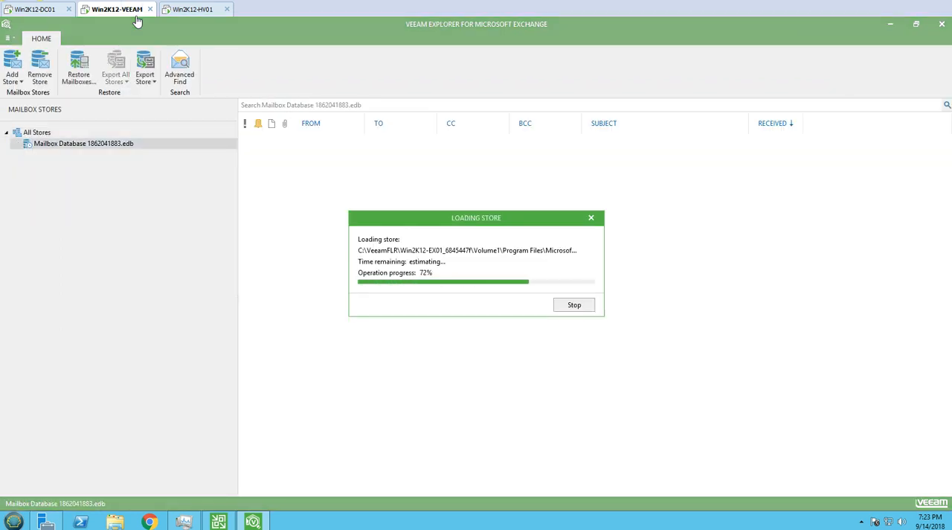
pyautogui.doubleClick(65, 154)
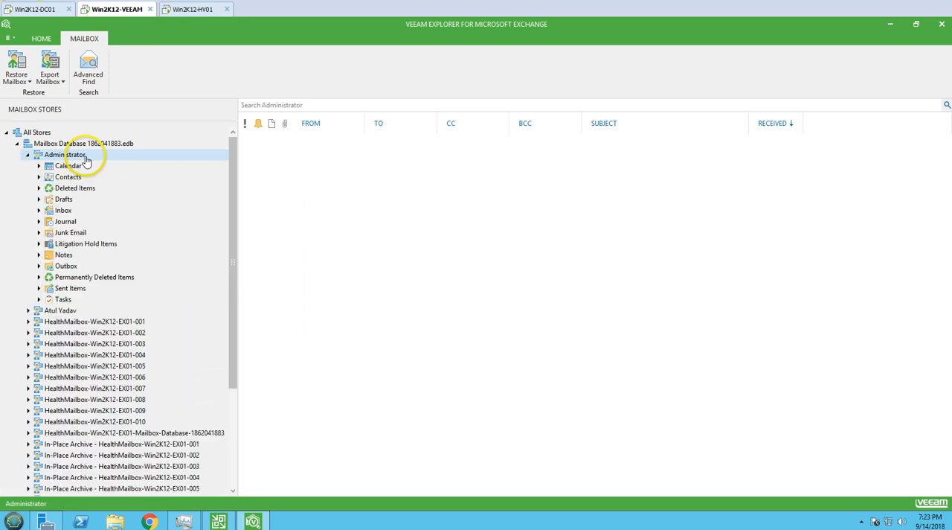
pyautogui.click(63, 211)
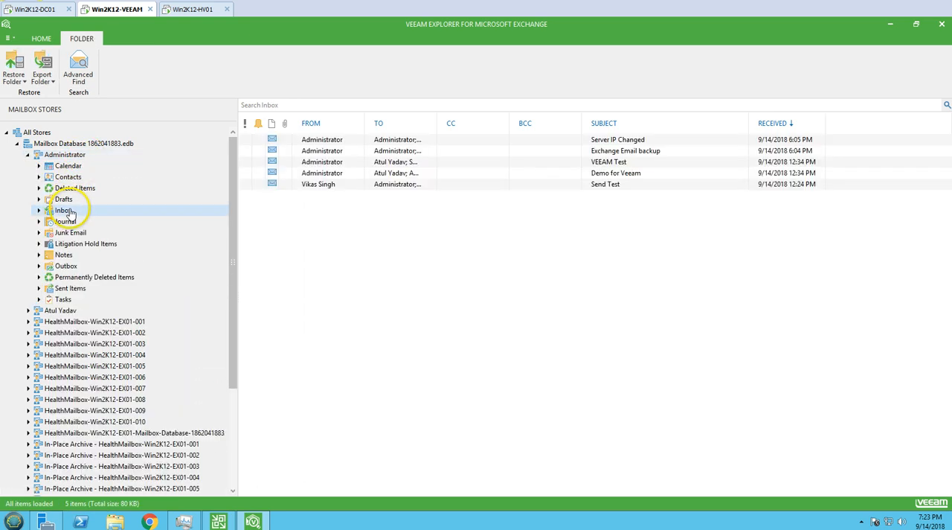
# - Return to Outlook on Win2K12-HV01 and delete all messages from the Administrator's Inbox
pyautogui.click(201, 9)
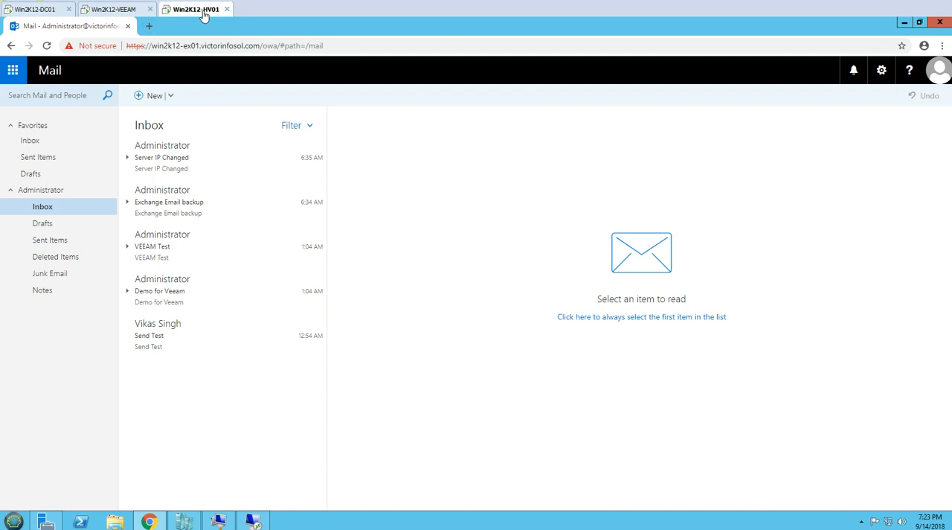
pyautogui.hotkey('ctrl', 'a')
pyautogui.rightClick(226, 170)
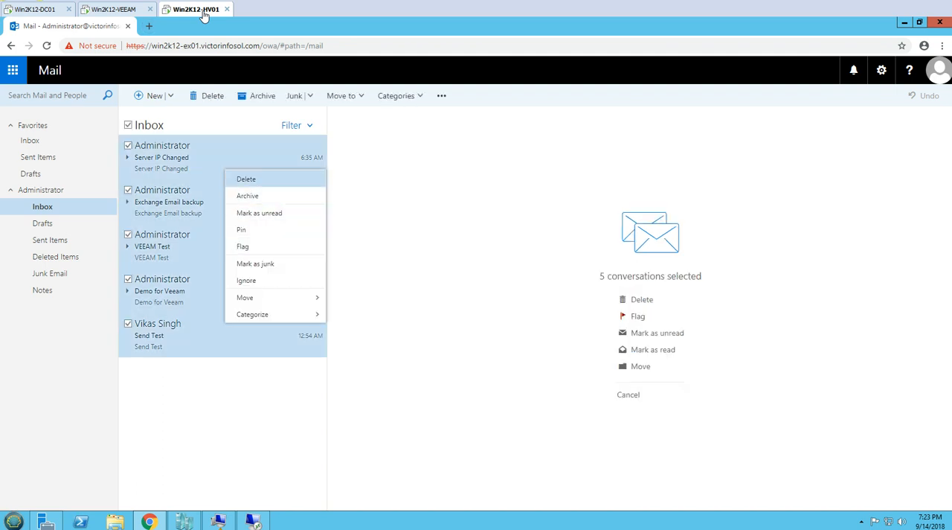
pyautogui.click(246, 180)
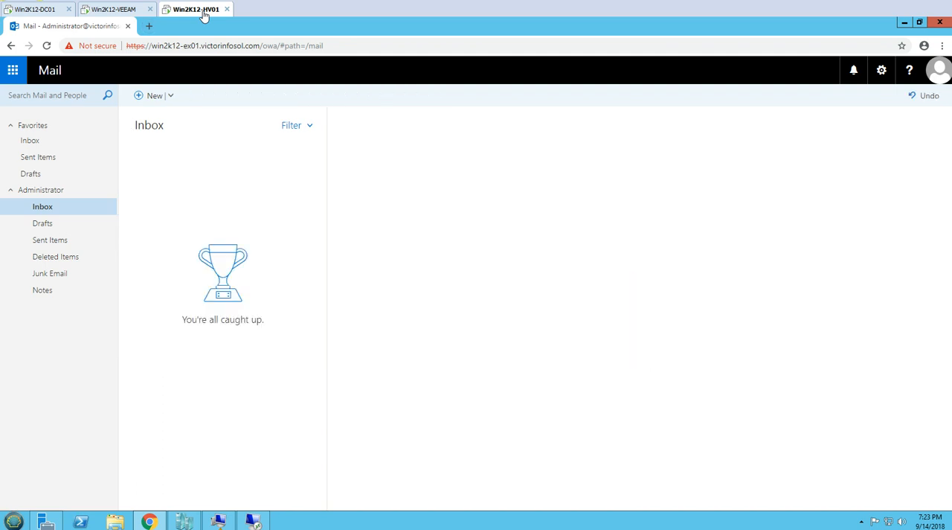
# - Permanently delete all messages from the Administrator's Deleted Items and return to the Inbox
pyautogui.click(62, 257)
pyautogui.hotkey('ctrl', 'a')
pyautogui.rightClick(241, 179)
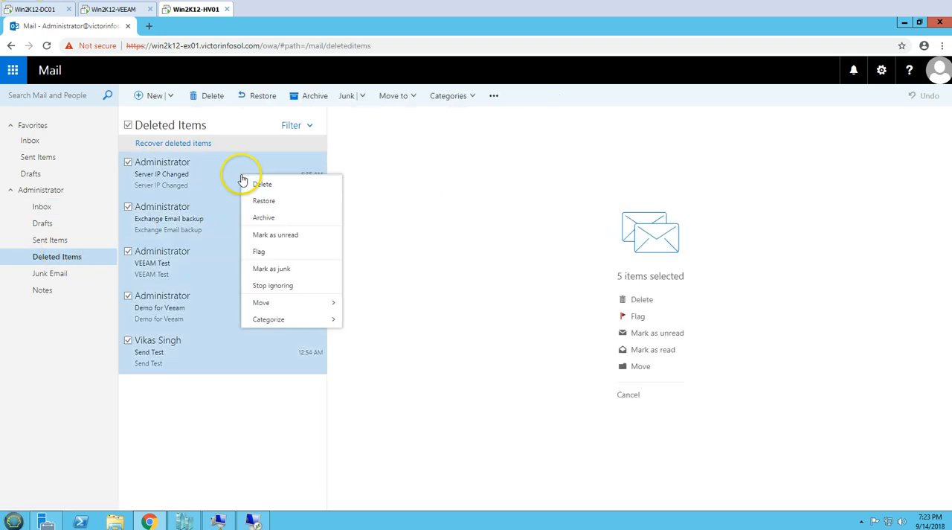
pyautogui.click(264, 184)
pyautogui.click(464, 298)
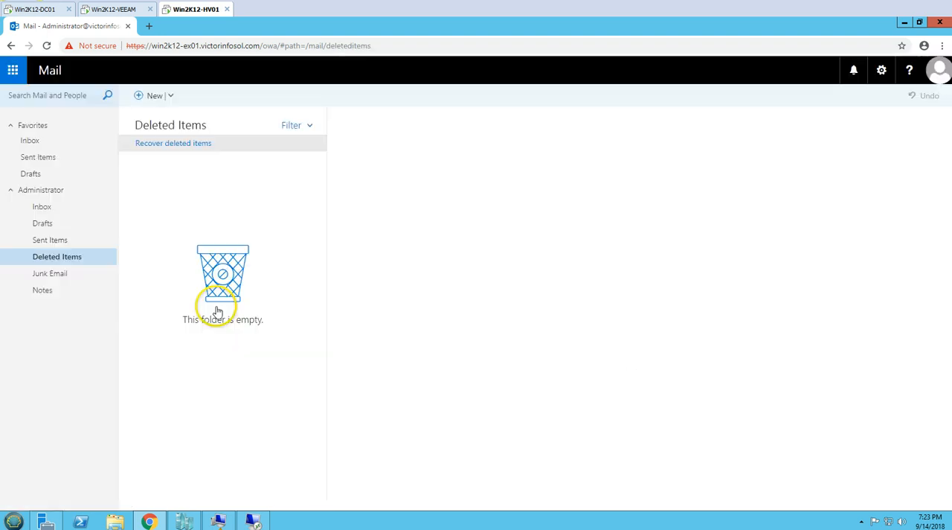
pyautogui.click(44, 208)
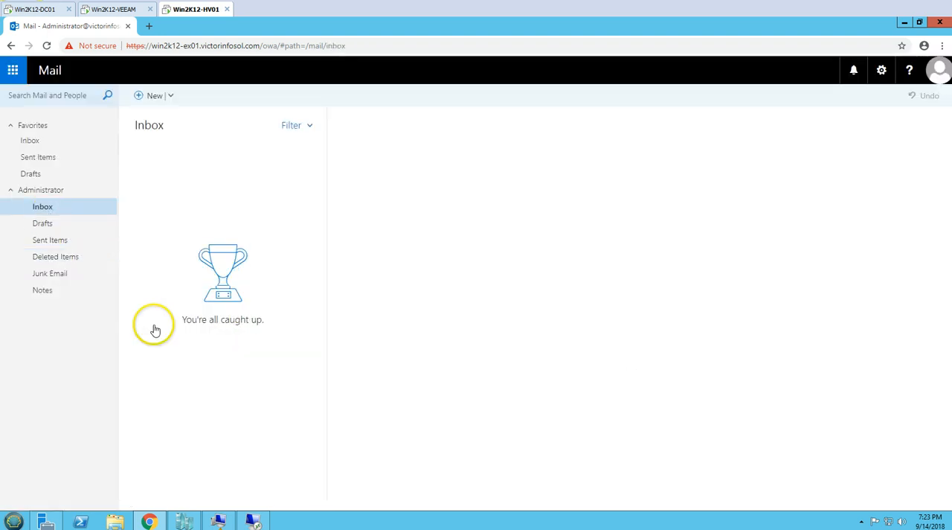
# - In Veeam Explorer on Win2K12-VEEAM, restore all backed-up Inbox items to the Administrator's mailbox, proceeding despite the certificate error
pyautogui.click(104, 10)
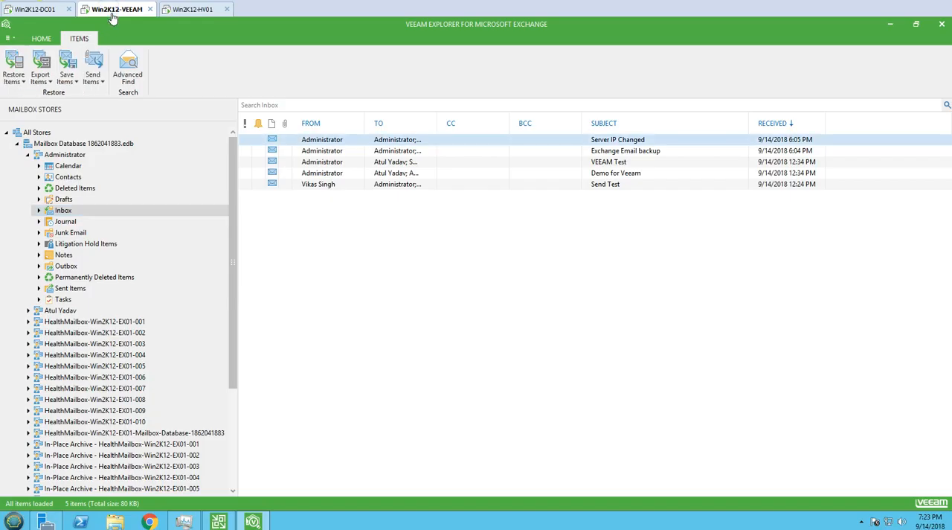
pyautogui.hotkey('ctrl', 'a')
pyautogui.press('Menu')
pyautogui.press('Down')
pyautogui.press('Down')
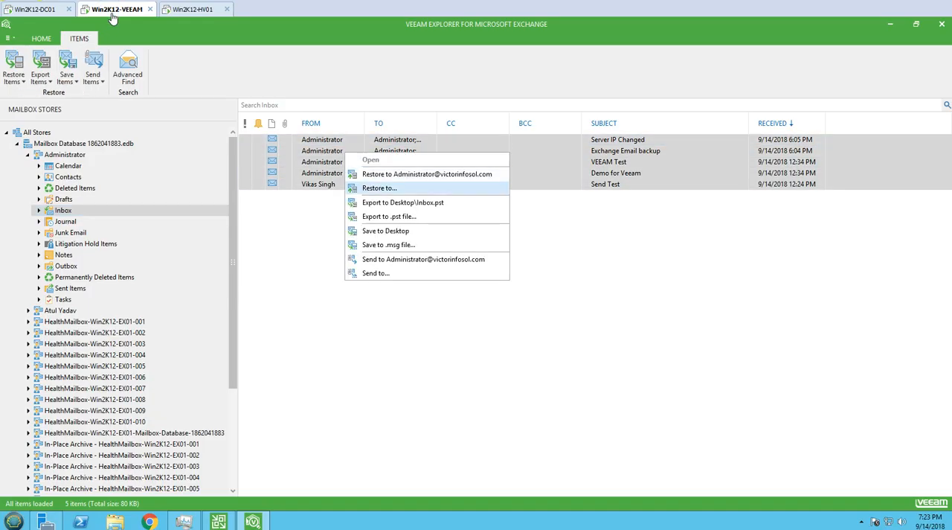
pyautogui.press('Up')
pyautogui.press('Return')
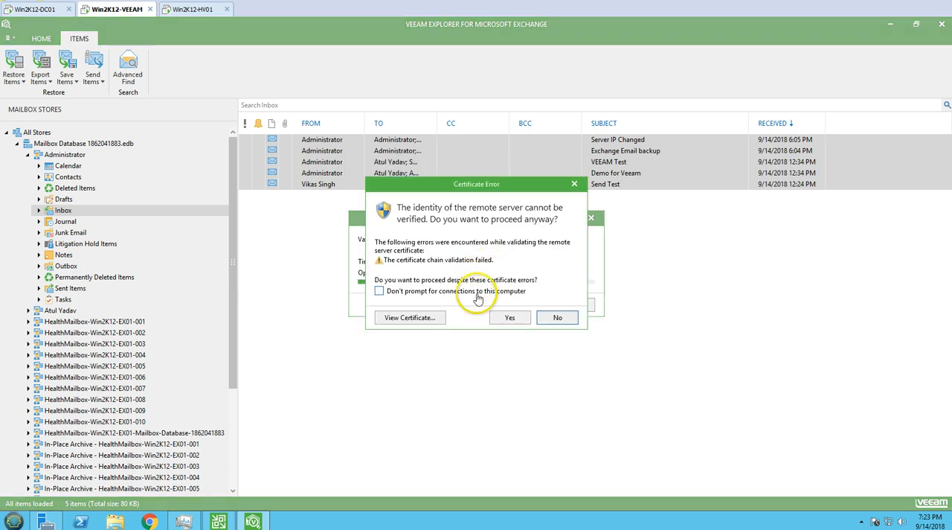
pyautogui.click(513, 318)
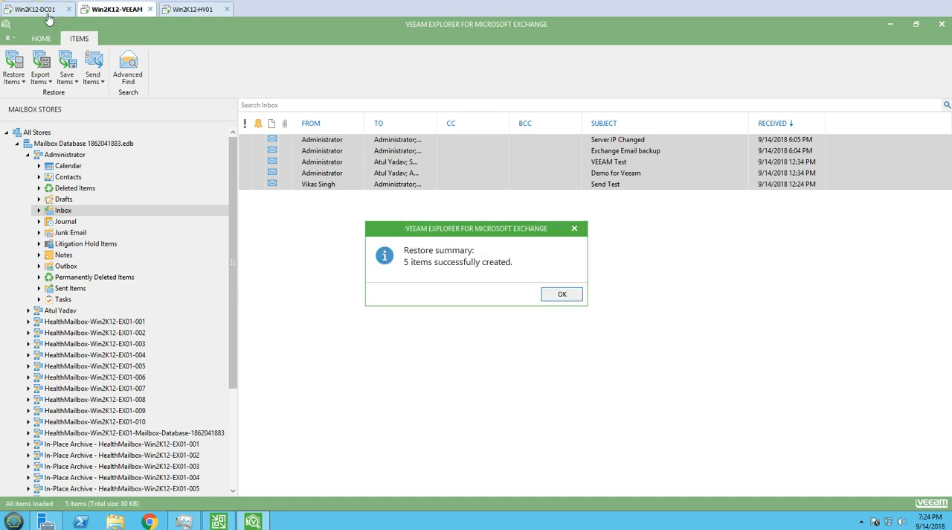
pyautogui.press('Return')
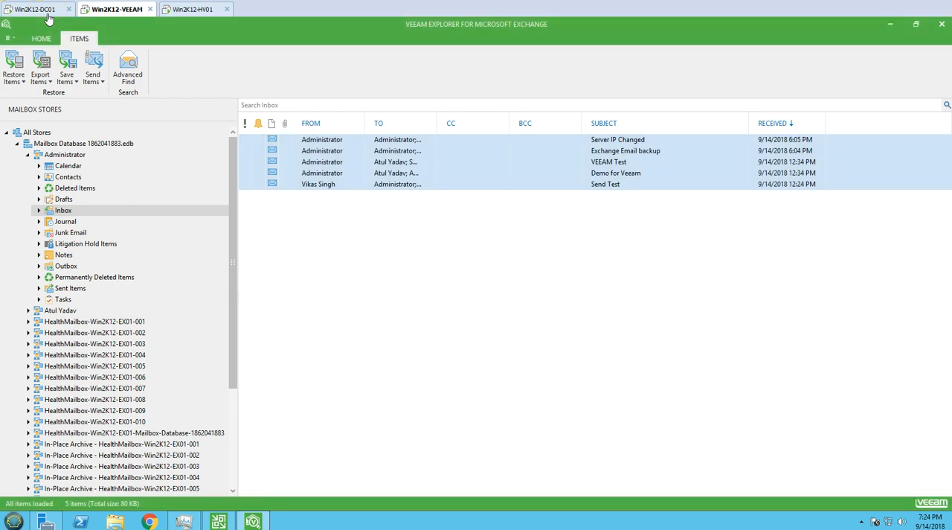
# - Check the restored messages in Outlook on Win2K12-HV01 and mark them all as read
pyautogui.click(192, 9)
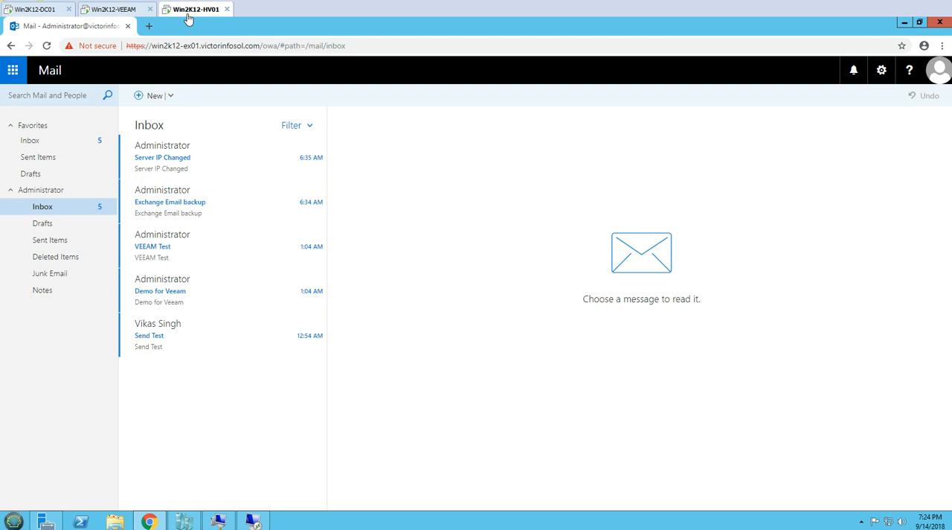
pyautogui.hotkey('ctrl', 'a')
pyautogui.rightClick(210, 156)
pyautogui.click(243, 200)
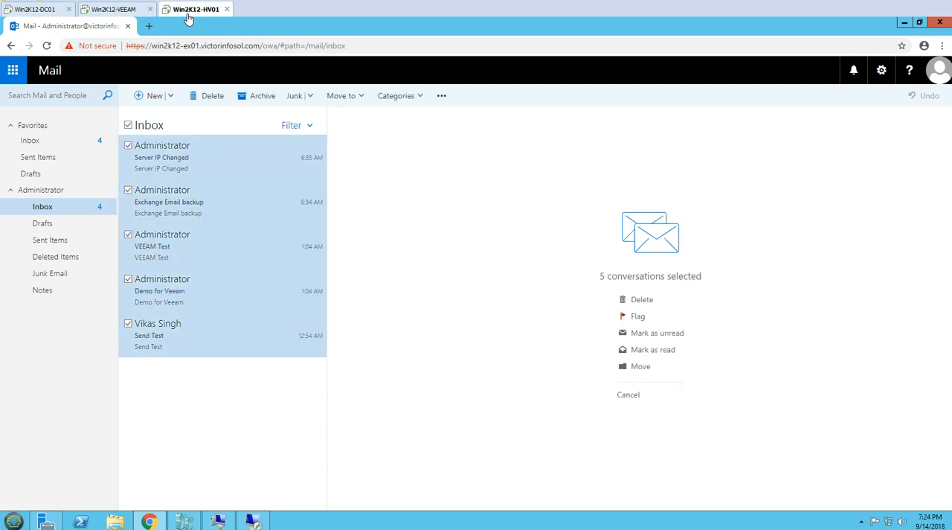
# - Open the Administrator's Calendar and examine the Veeam Exchange Backup Demo and Veeam Demo events, including their cancellation options
pyautogui.click(13, 70)
pyautogui.click(115, 125)
pyautogui.click(98, 122)
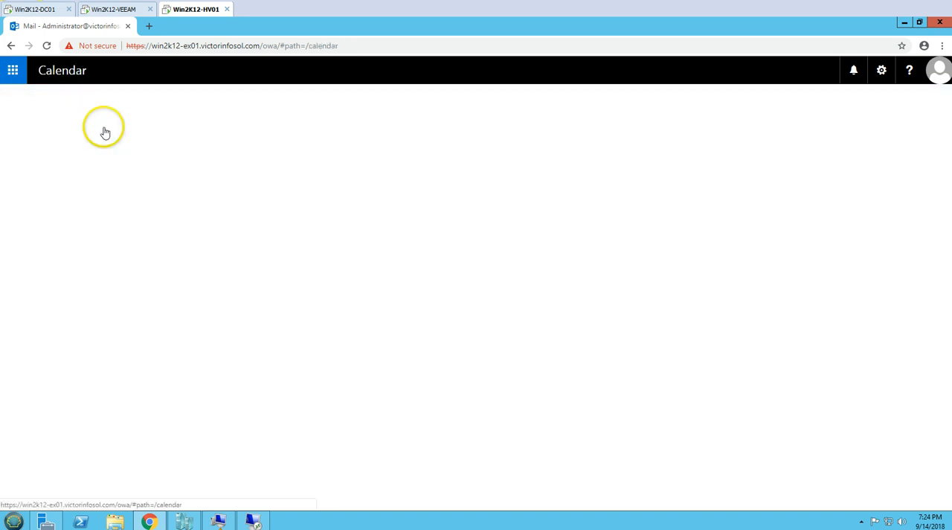
pyautogui.rightClick(710, 310)
pyautogui.click(708, 299)
pyautogui.rightClick(707, 300)
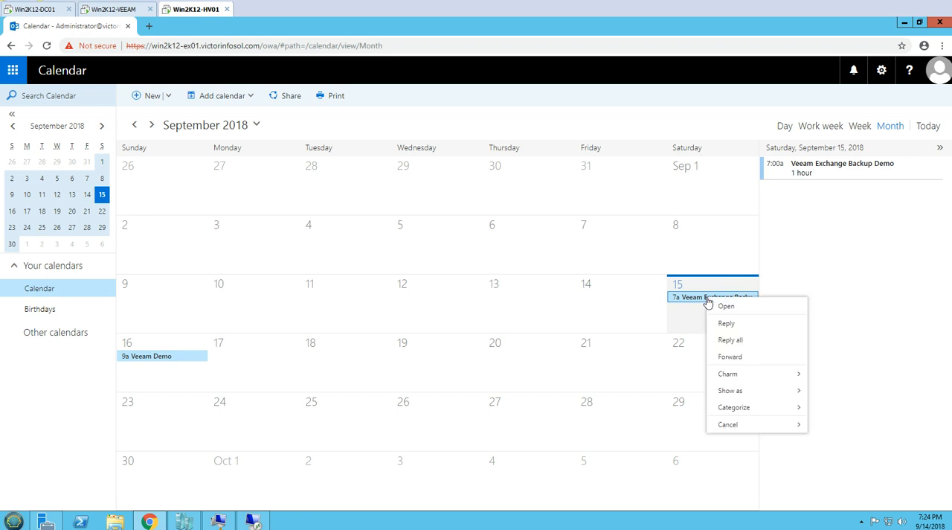
pyautogui.moveTo(743, 424)
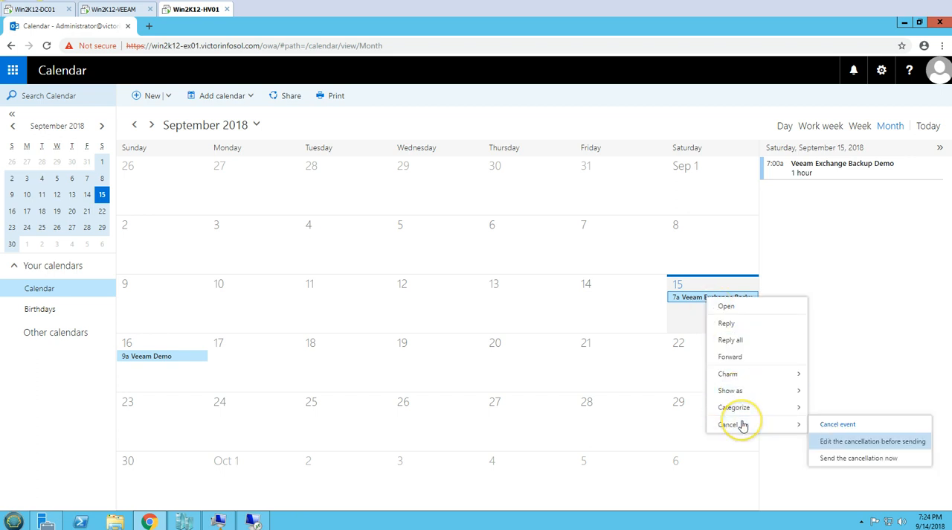
pyautogui.click(145, 356)
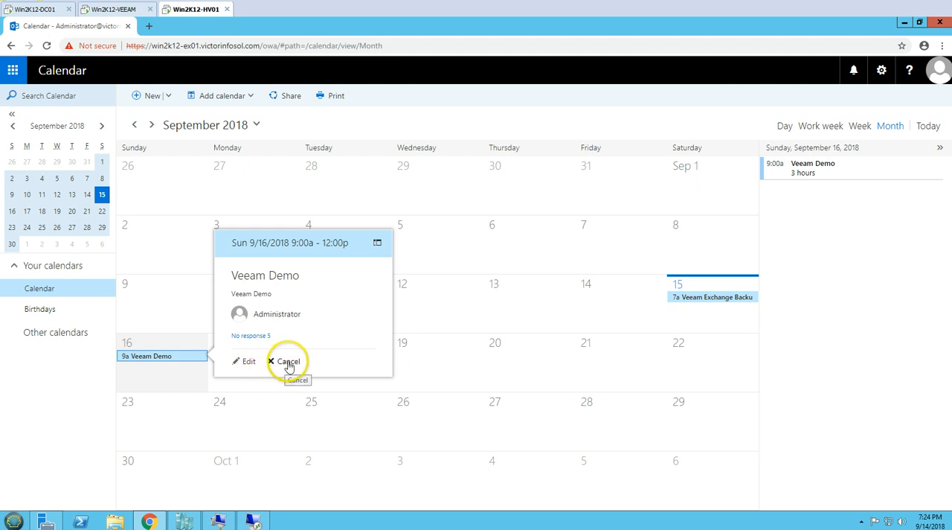
pyautogui.click(838, 286)
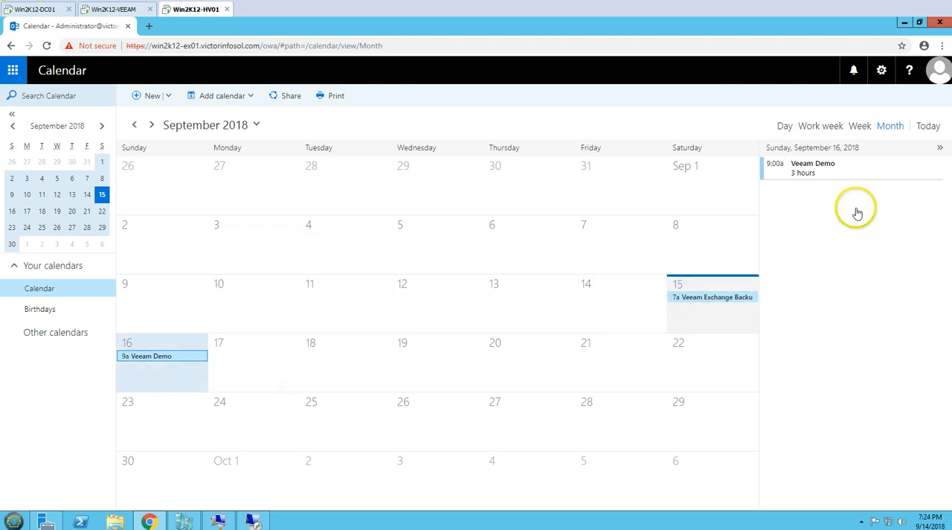
# - Sign out of the Administrator's Outlook and sign in as another VICTORINFOSOL domain user with that account's password
pyautogui.click(940, 72)
pyautogui.click(833, 179)
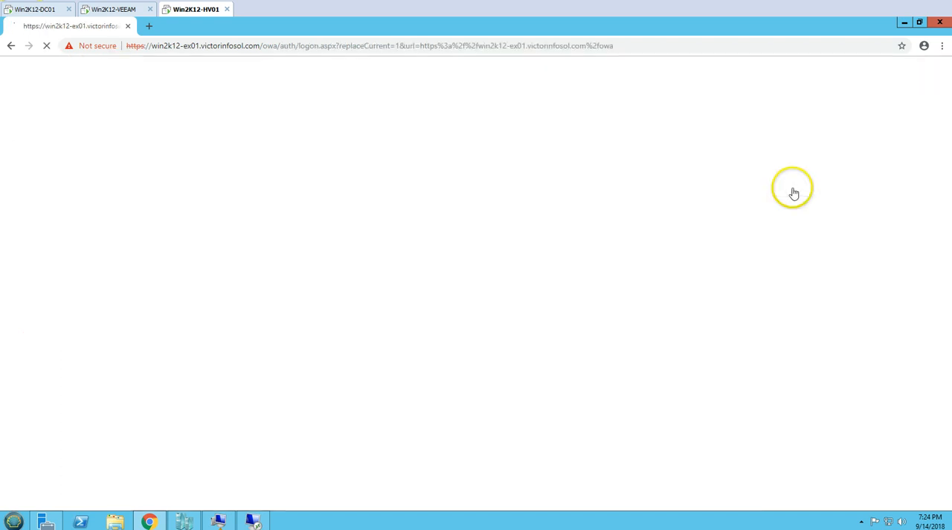
pyautogui.moveTo(504, 227); pyautogui.dragTo(524, 227)
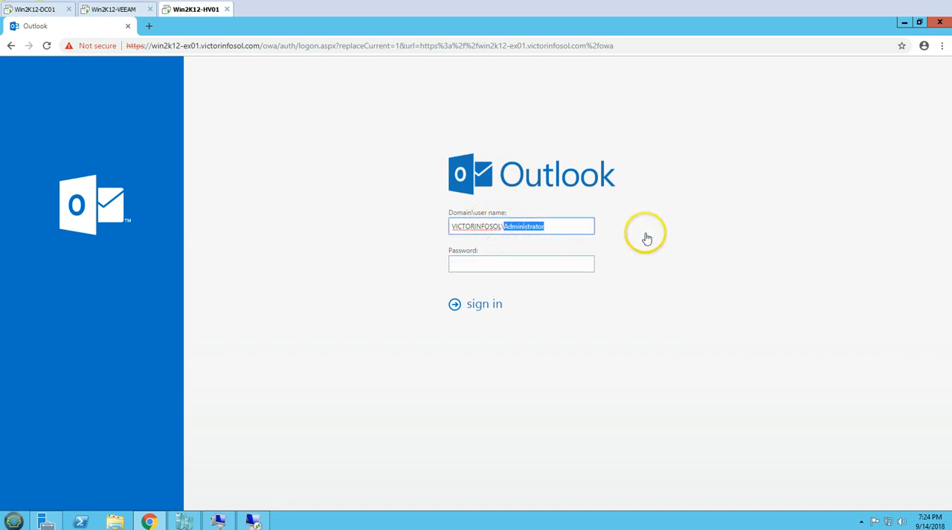
pyautogui.press('Tab')
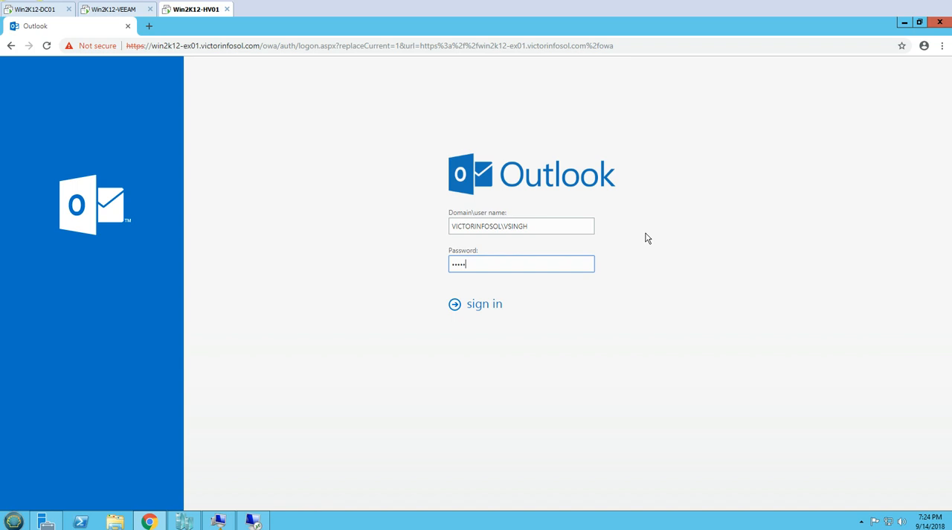
pyautogui.press('Return')
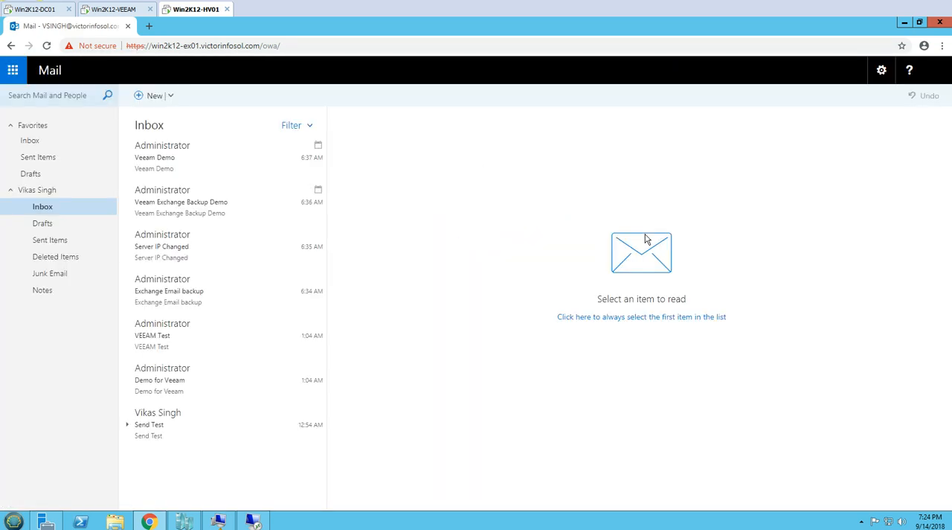
# - Delete all messages from the signed-in user's Inbox
pyautogui.click(12, 69)
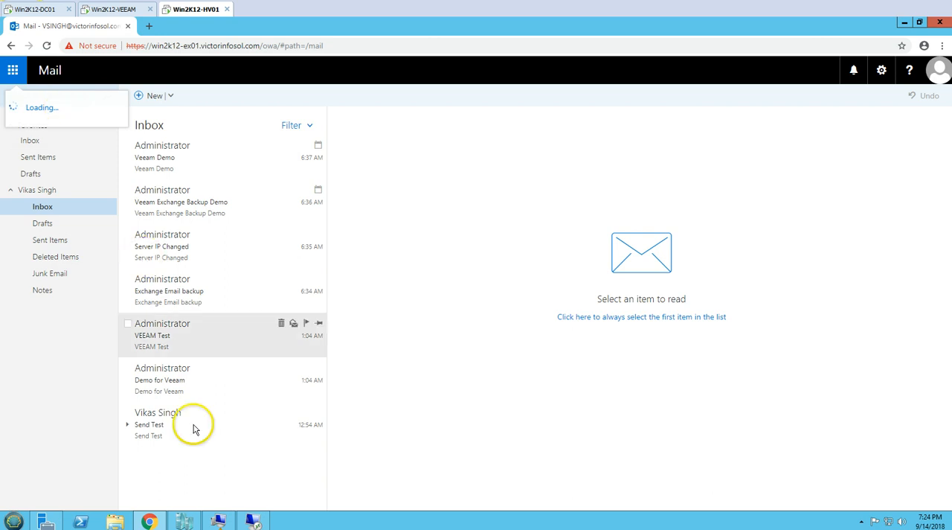
pyautogui.click(191, 456)
pyautogui.hotkey('ctrl', 'a')
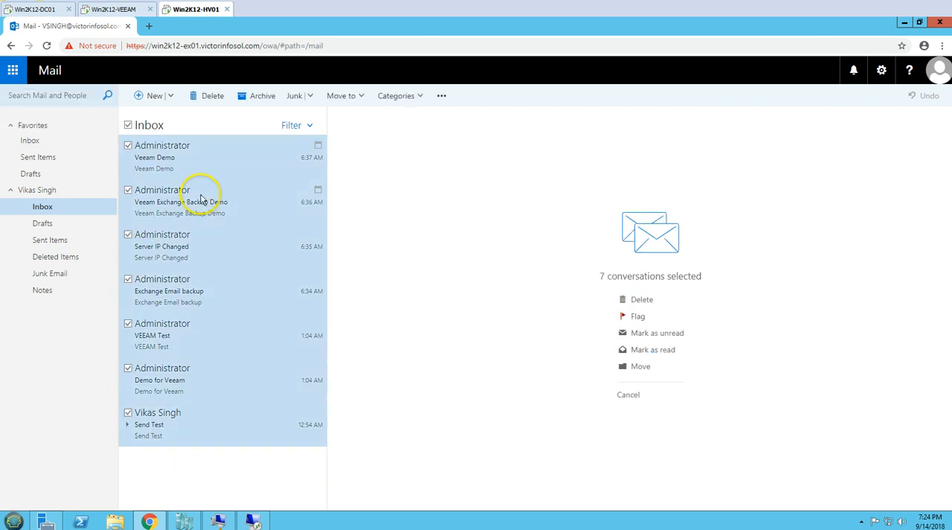
pyautogui.click(213, 96)
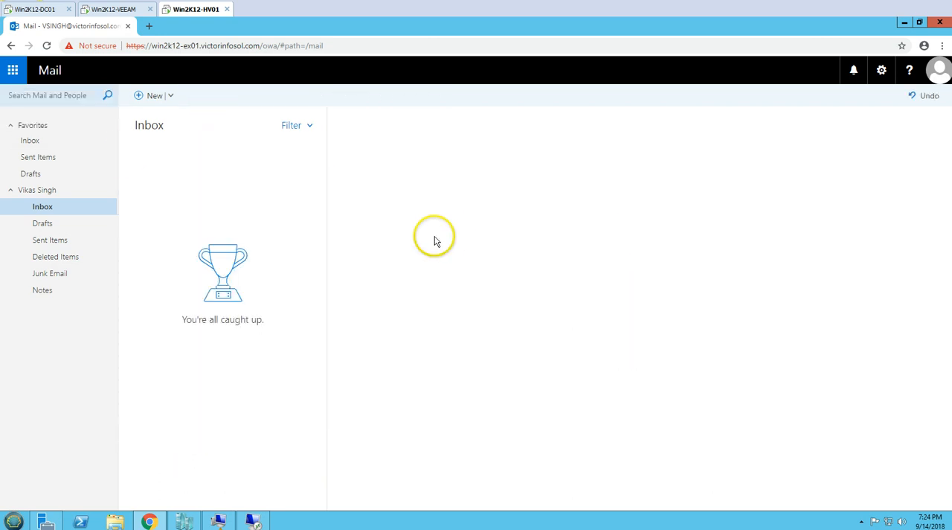
# - In the user's Calendar, delete the Veeam Exchange Backup Demo event without sending a response, and delete the Veeam Demo event
pyautogui.click(12, 70)
pyautogui.click(89, 135)
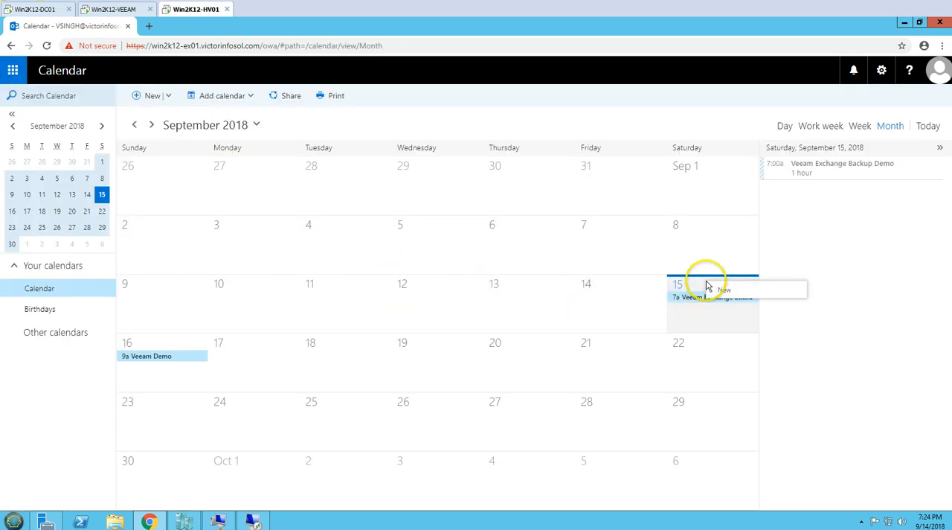
pyautogui.rightClick(693, 300)
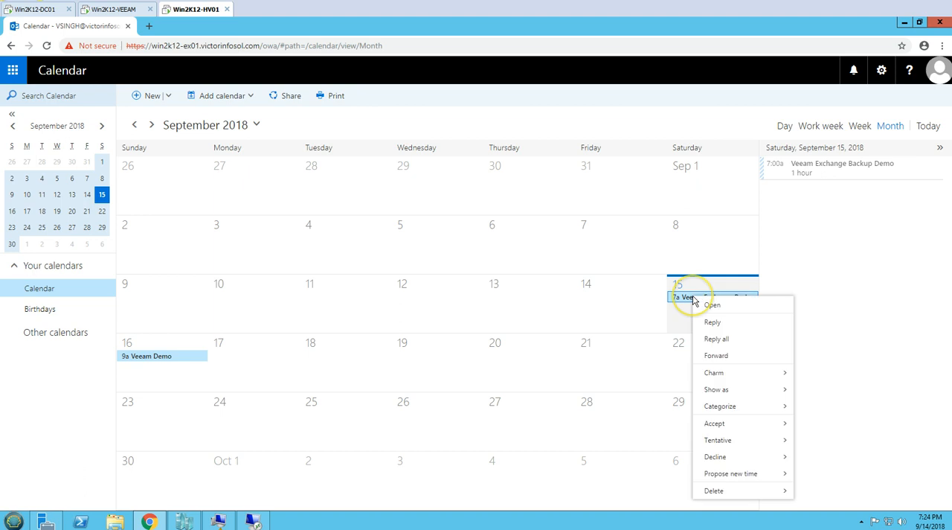
pyautogui.moveTo(716, 490)
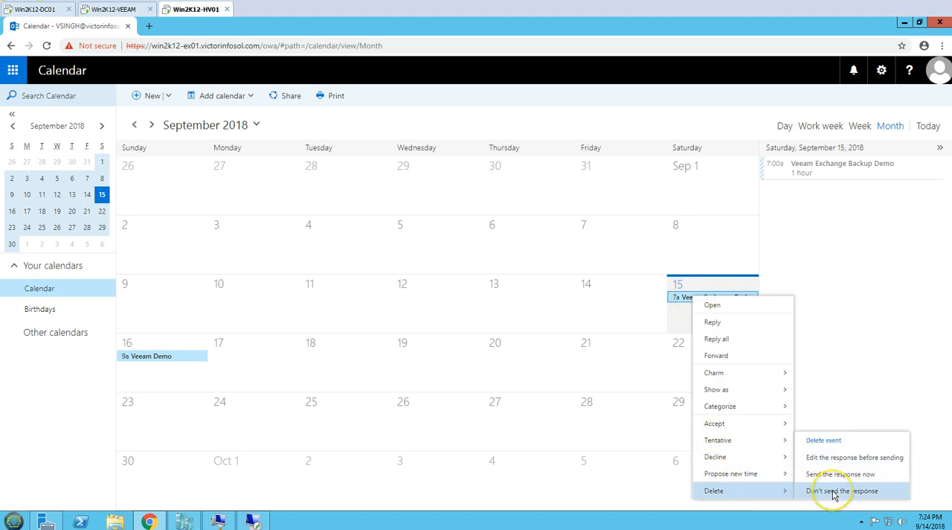
pyautogui.click(834, 492)
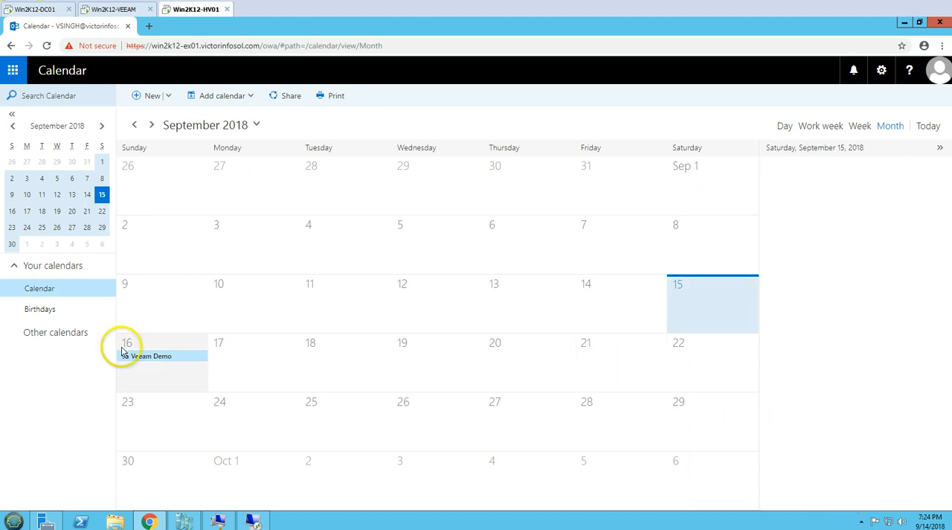
pyautogui.click(171, 356)
pyautogui.rightClick(176, 353)
pyautogui.moveTo(206, 346)
pyautogui.click(310, 397)
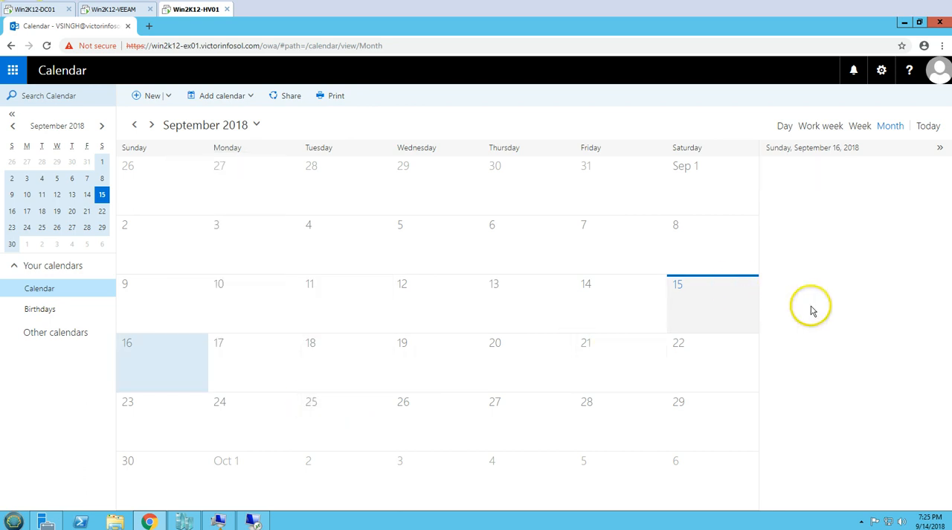
# - Permanently delete everything in the mailbox's Deleted Items folder and return to the Inbox
pyautogui.click(13, 69)
pyautogui.click(37, 119)
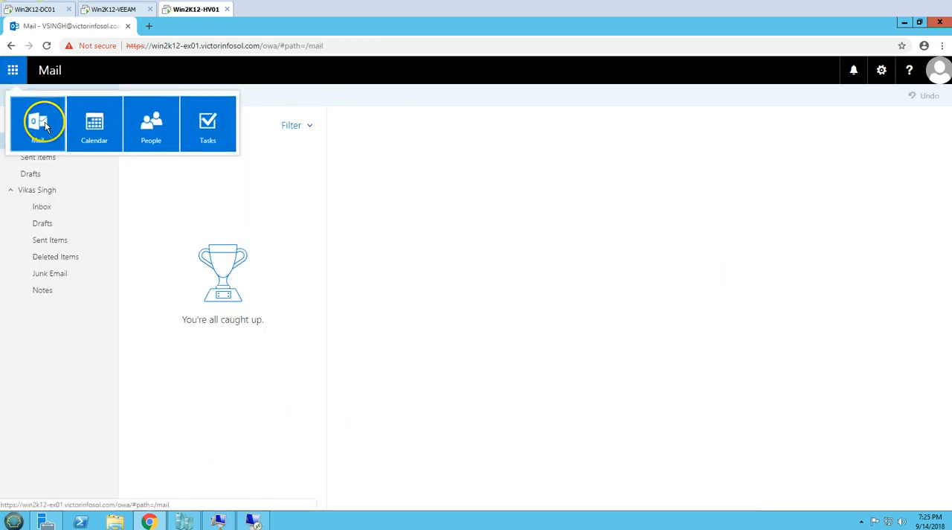
pyautogui.click(60, 258)
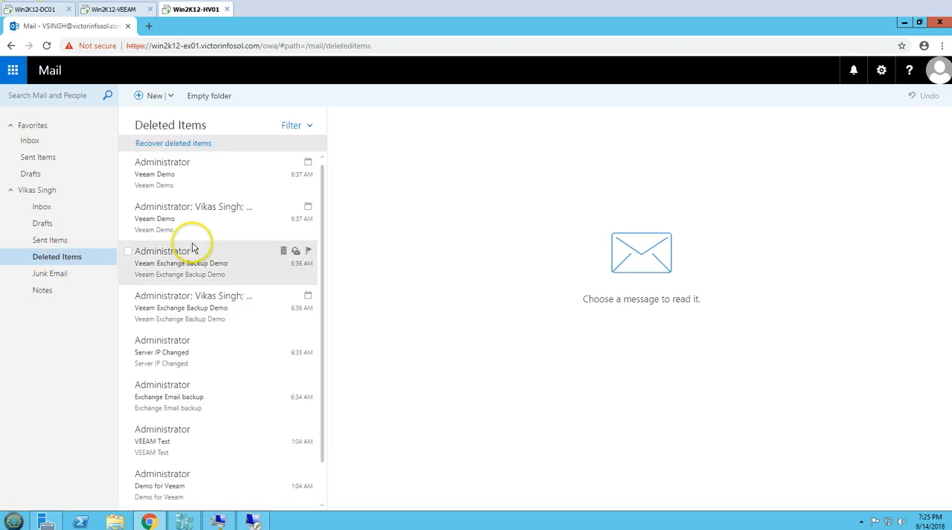
pyautogui.hotkey('ctrl', 'a')
pyautogui.click(206, 95)
pyautogui.click(470, 294)
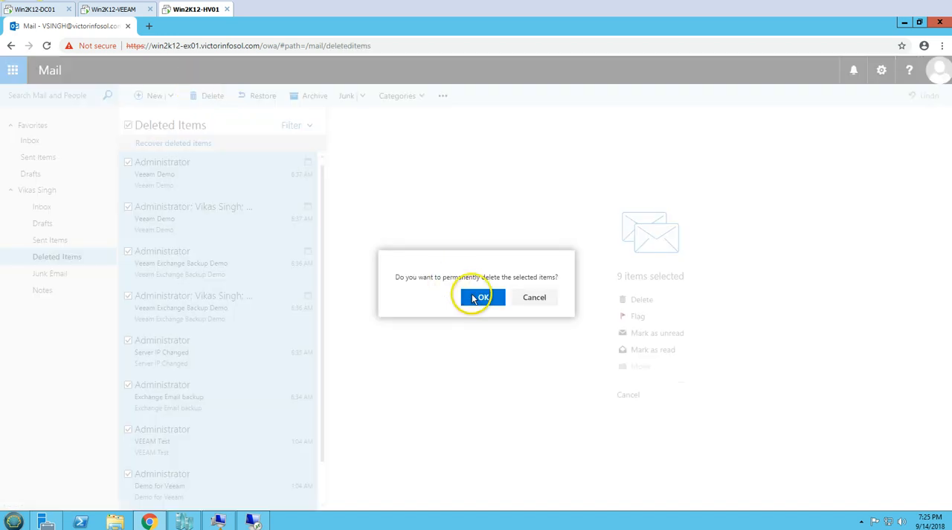
pyautogui.click(41, 207)
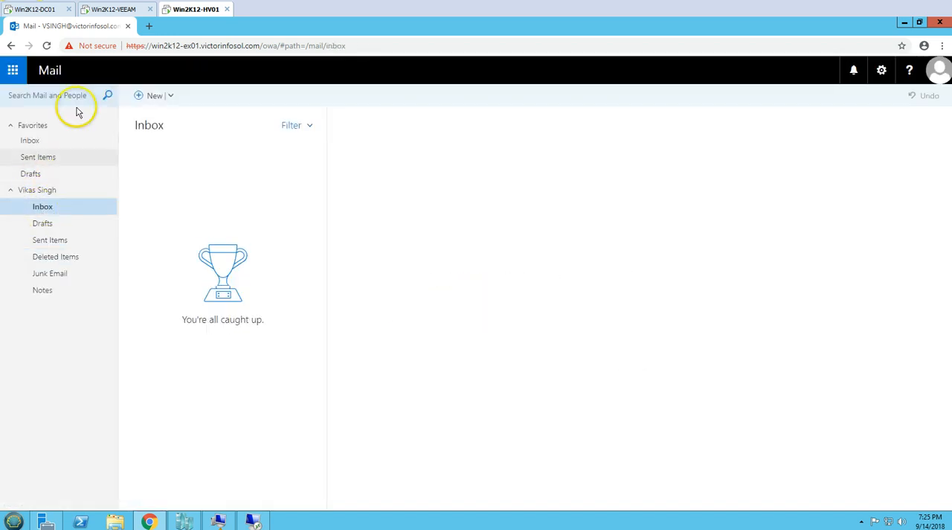
# - Switch to Veeam Explorer on Win2K12-VEEAM and open the backed-up Inbox of the same user's mailbox
pyautogui.click(42, 9)
pyautogui.click(115, 10)
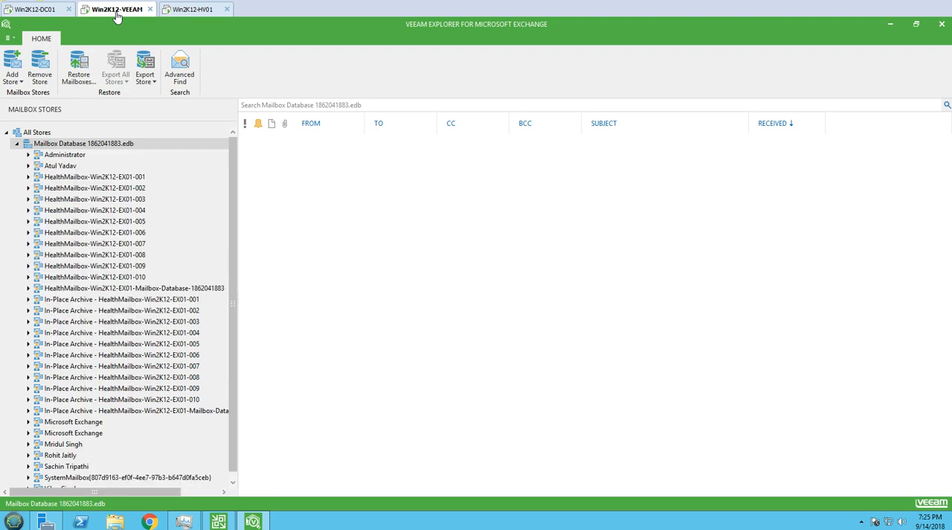
pyautogui.scroll(-1, 121, 440)
pyautogui.click(63, 481)
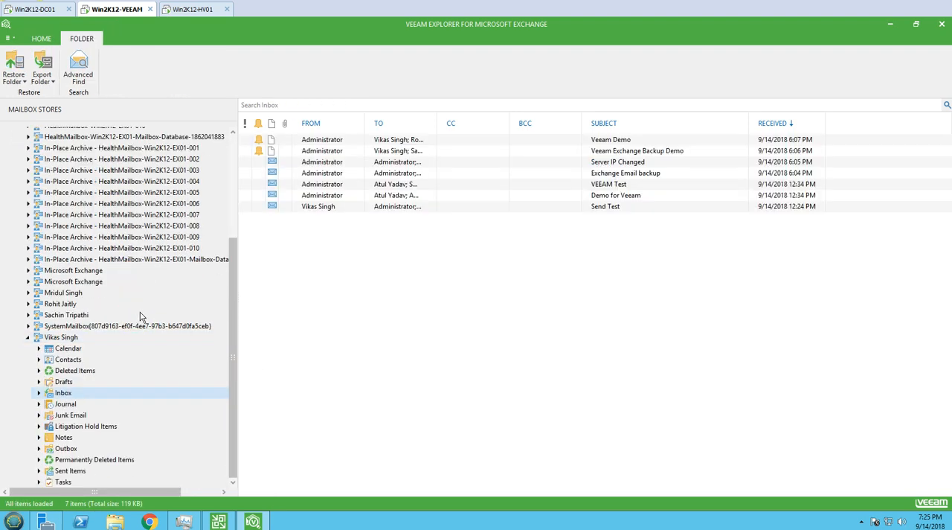
pyautogui.press('Home')
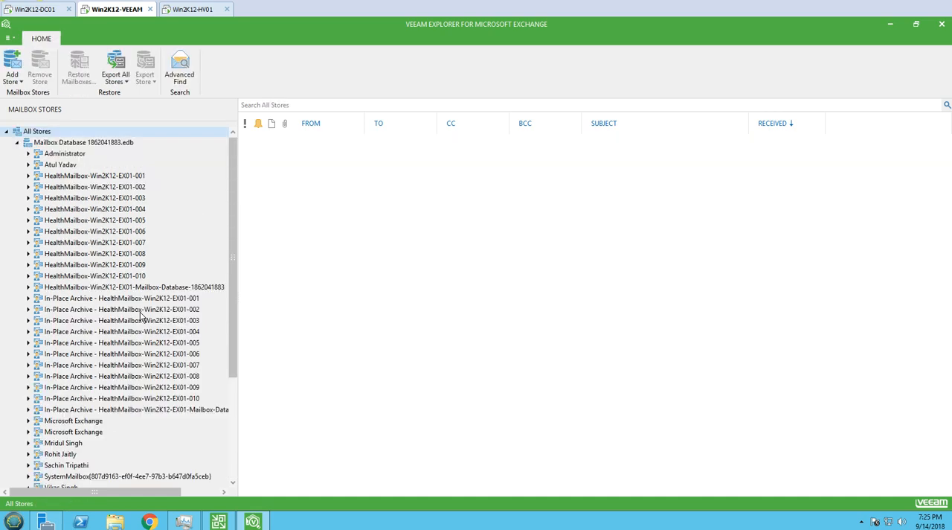
pyautogui.moveTo(233, 321); pyautogui.dragTo(234, 420)
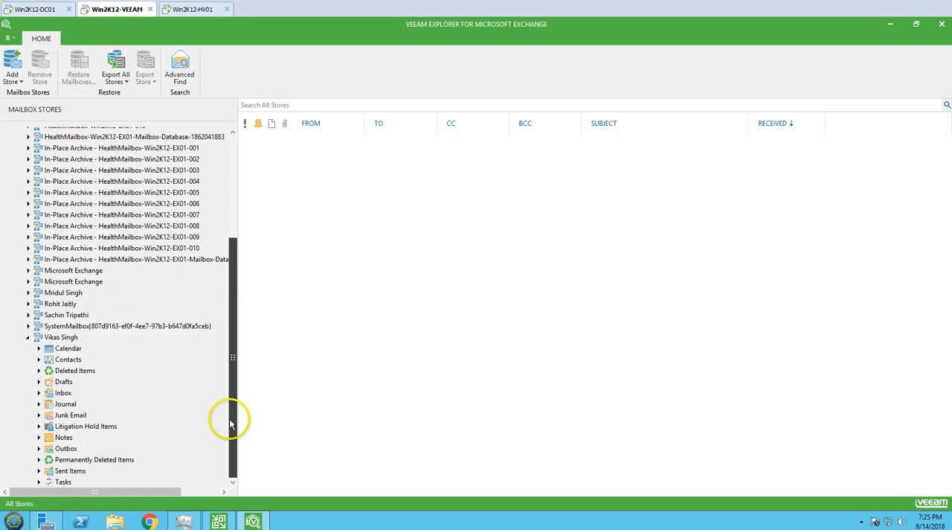
pyautogui.click(63, 393)
# - Restore all backed-up Inbox items to the user's mailbox, authenticating with the user's account password
pyautogui.click(320, 139)
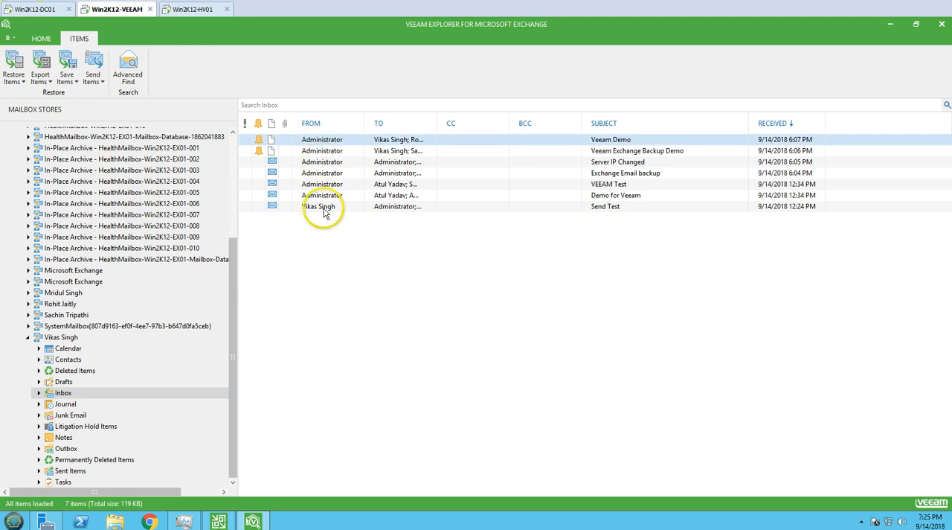
pyautogui.keyDown('shift'); pyautogui.click(324, 209); pyautogui.keyUp('shift')
pyautogui.rightClick(342, 177)
pyautogui.click(433, 195)
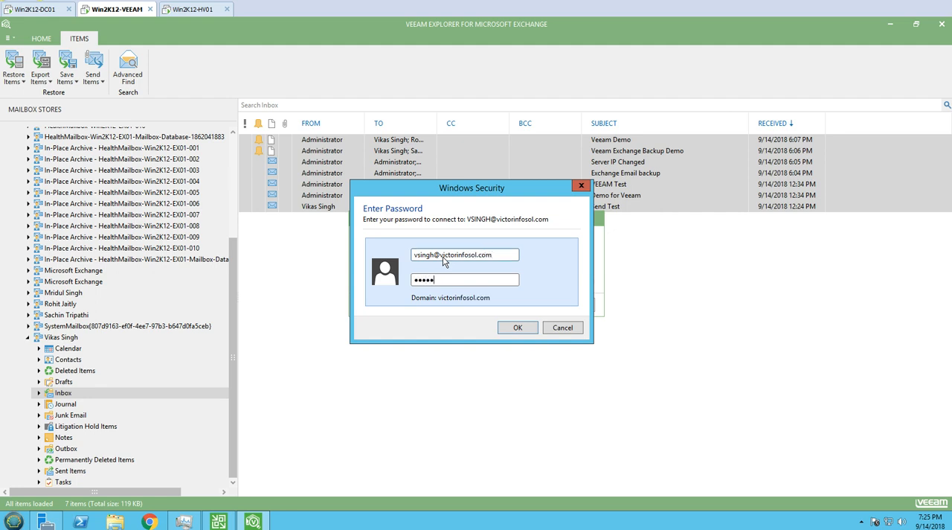
pyautogui.press('Return')
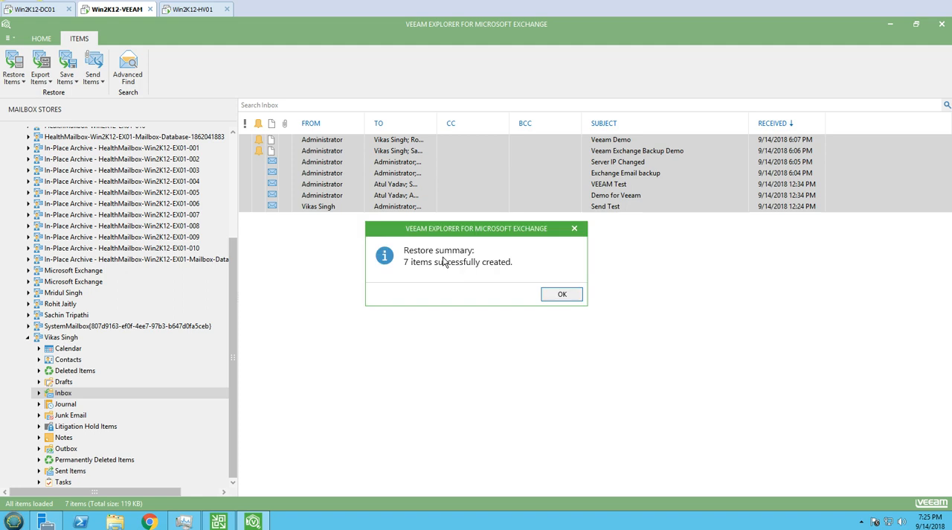
pyautogui.click(559, 293)
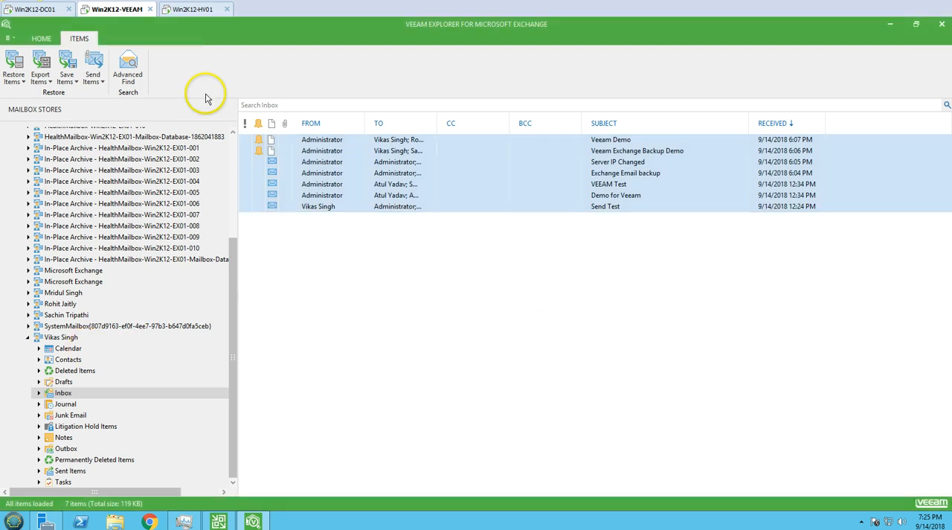
# - In Outlook on Win2K12-HV01, mark all restored Inbox messages as read and open the Calendar
pyautogui.click(199, 10)
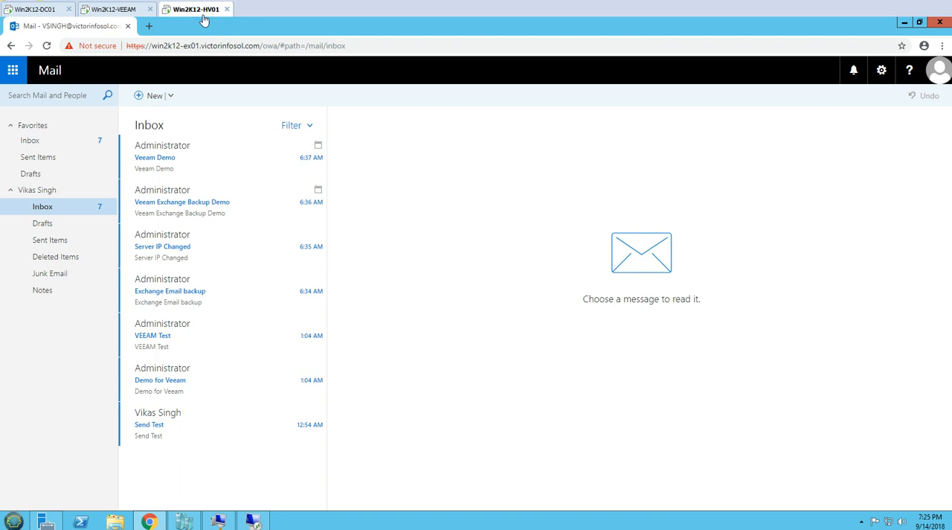
pyautogui.hotkey('ctrl', 'a')
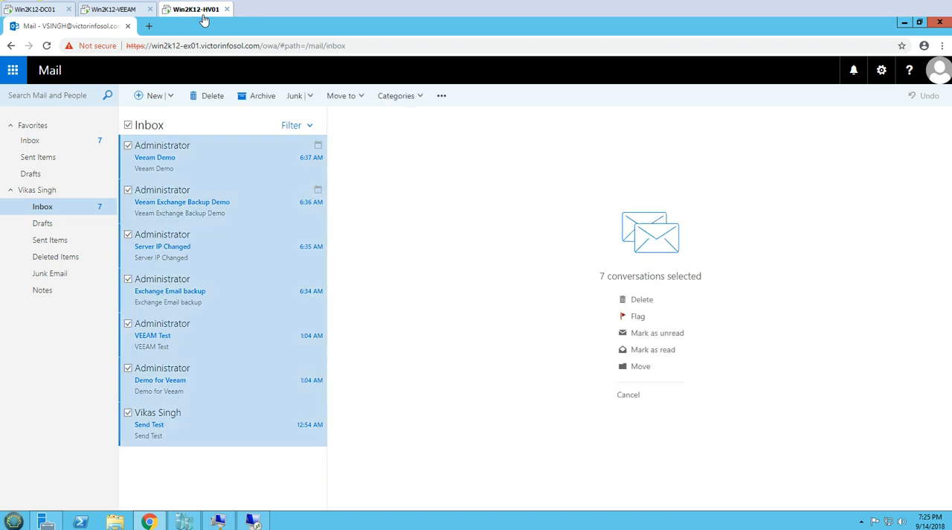
pyautogui.rightClick(247, 162)
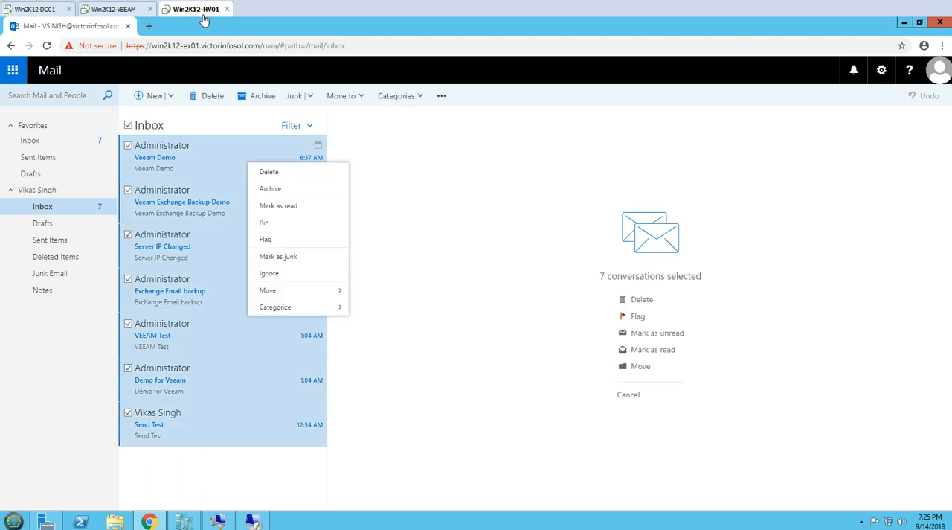
pyautogui.click(284, 211)
pyautogui.click(15, 70)
pyautogui.click(97, 133)
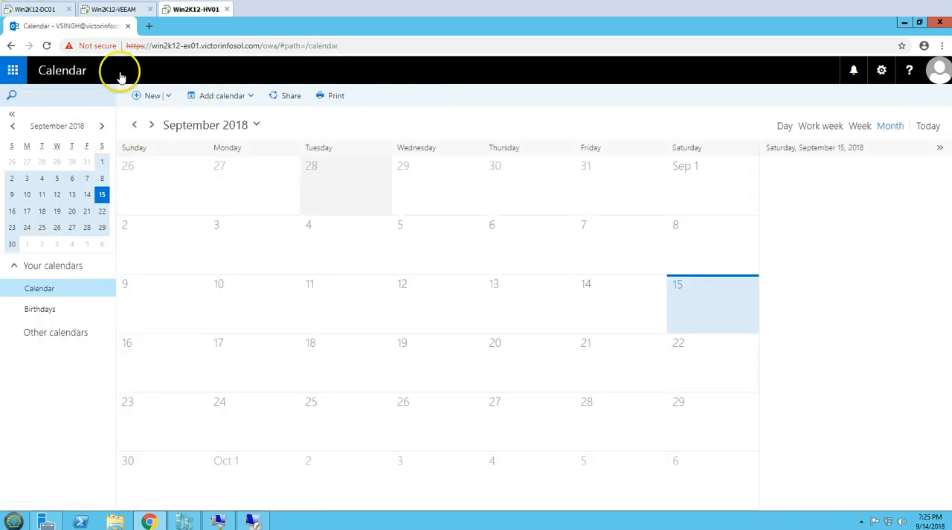
# - In Veeam Explorer on Win2K12-VEEAM, restore the Veeam Exchange Backup Demo and Veeam Demo events from the user's backed-up Calendar to the mailbox
pyautogui.click(124, 13)
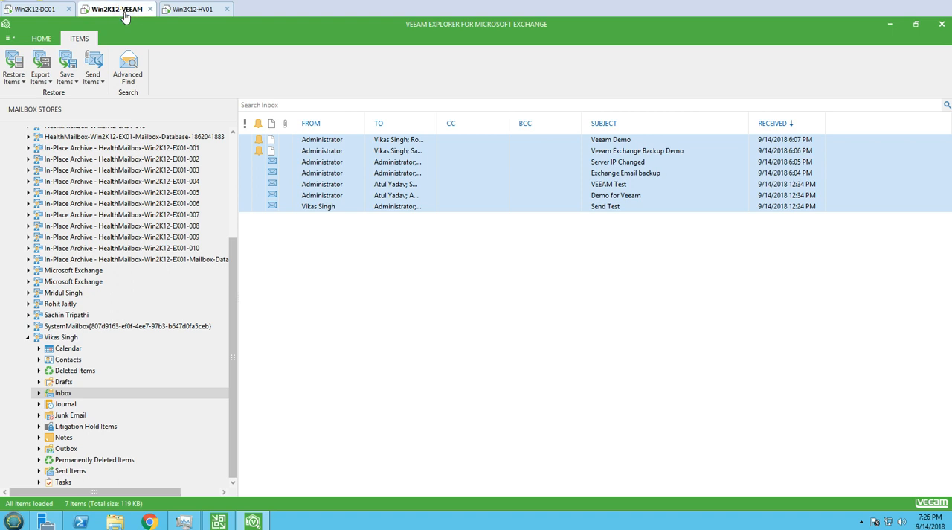
pyautogui.click(68, 348)
pyautogui.press('Home')
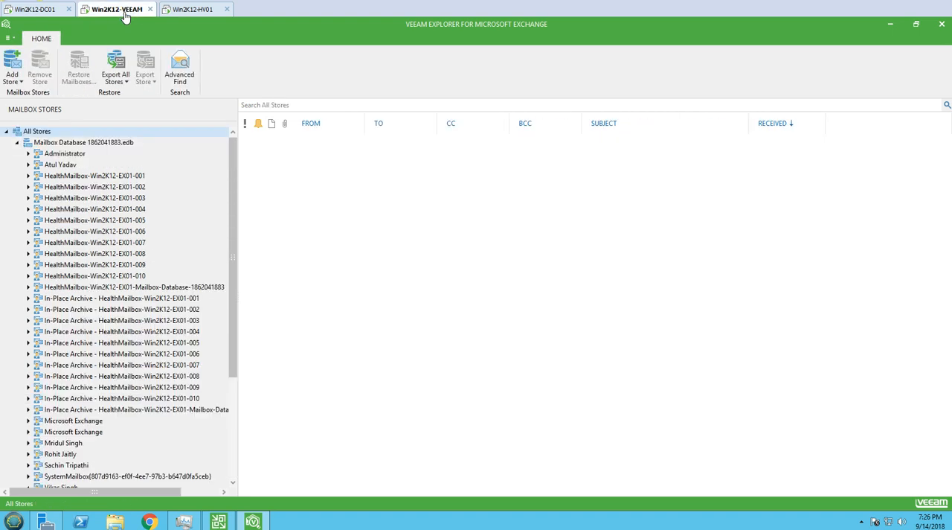
pyautogui.moveTo(234, 292); pyautogui.dragTo(231, 401)
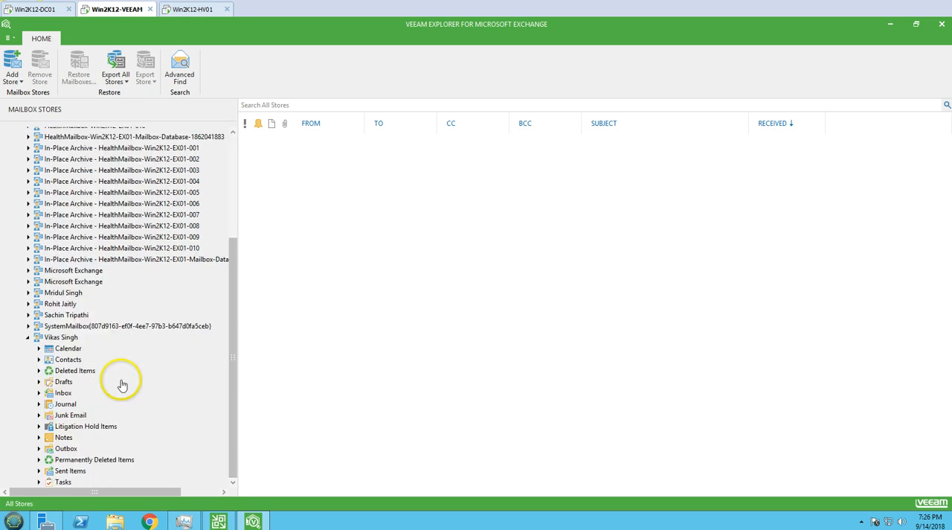
pyautogui.click(67, 349)
pyautogui.click(346, 139)
pyautogui.keyDown('shift'); pyautogui.click(336, 150); pyautogui.keyUp('shift')
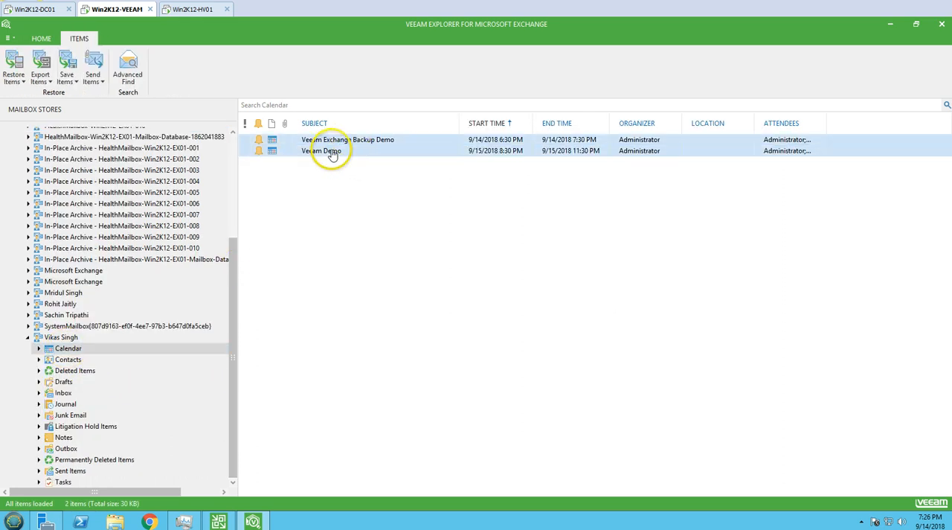
pyautogui.rightClick(346, 151)
pyautogui.click(383, 167)
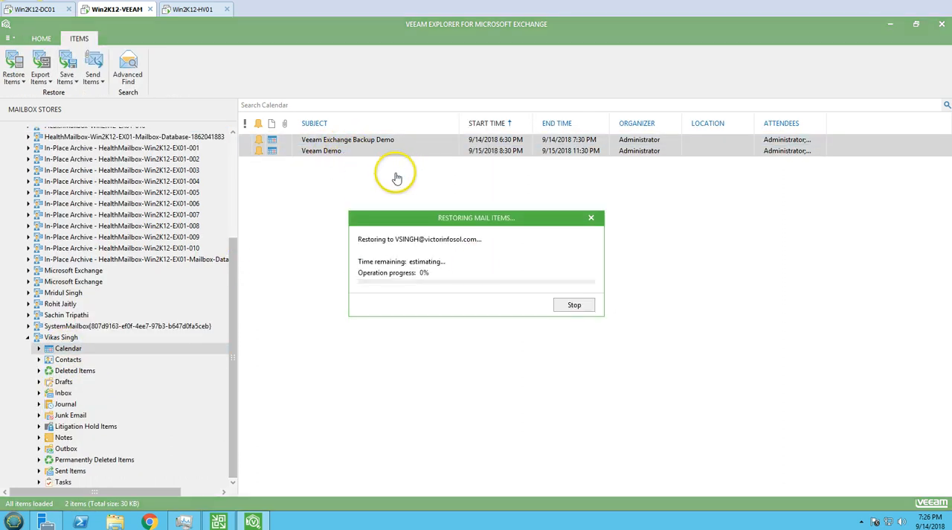
pyautogui.click(559, 295)
# - Check the restored events in the Outlook Calendar on Win2K12-HV01 and return to the mail Inbox
pyautogui.click(197, 10)
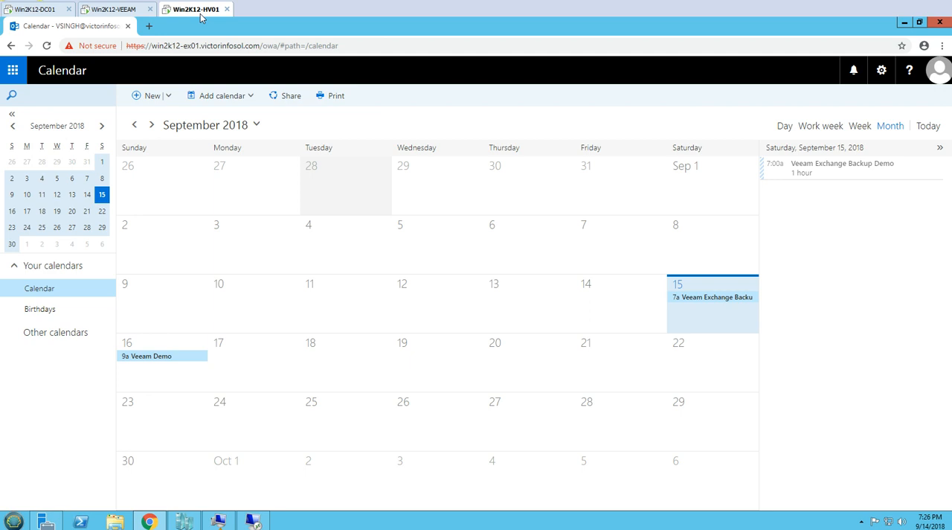
pyautogui.click(12, 70)
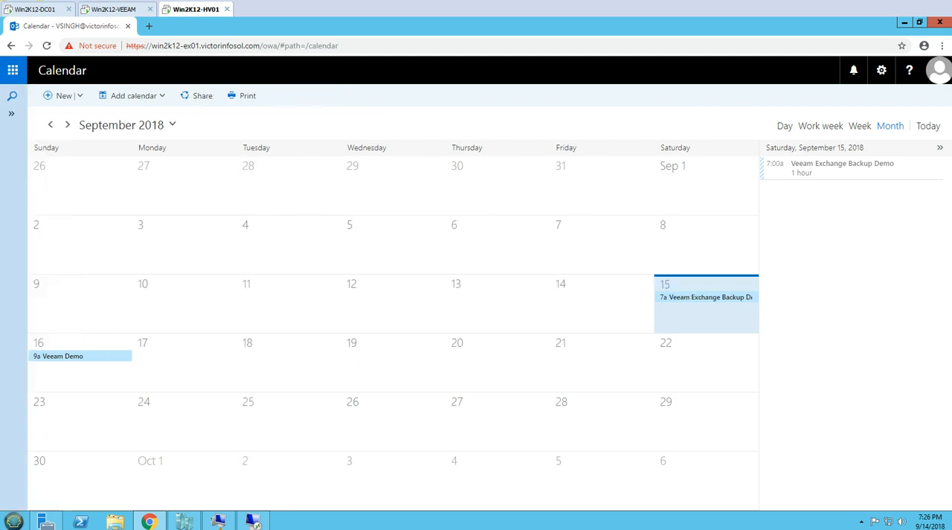
pyautogui.click(39, 121)
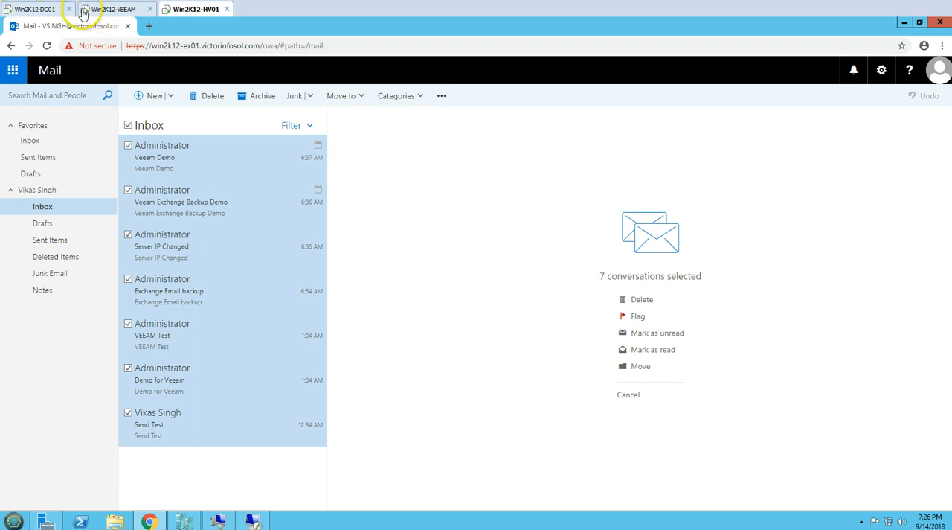
# - In Veeam Explorer on Win2K12-VEEAM, look through the user's backed-up mailbox folders, including Notes, Inbox, Contacts, Calendar and Deleted Items
pyautogui.click(97, 10)
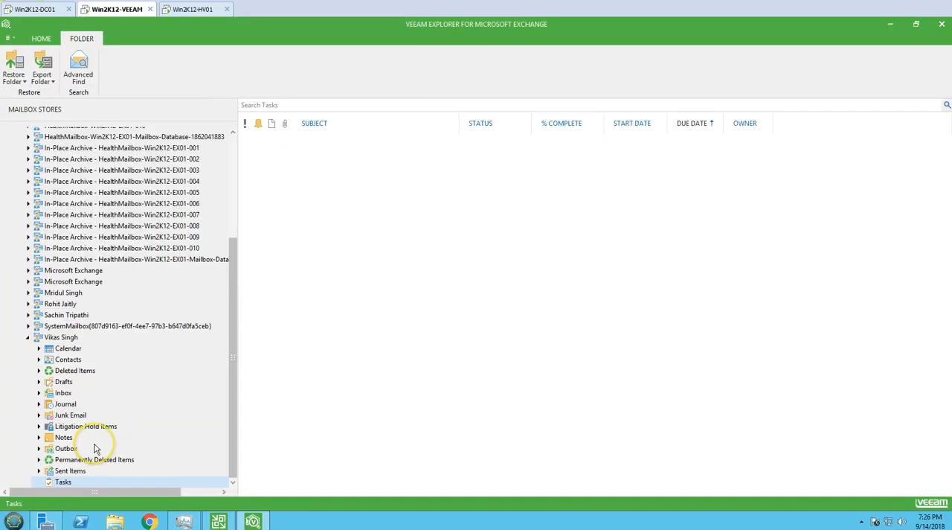
pyautogui.press('Up')
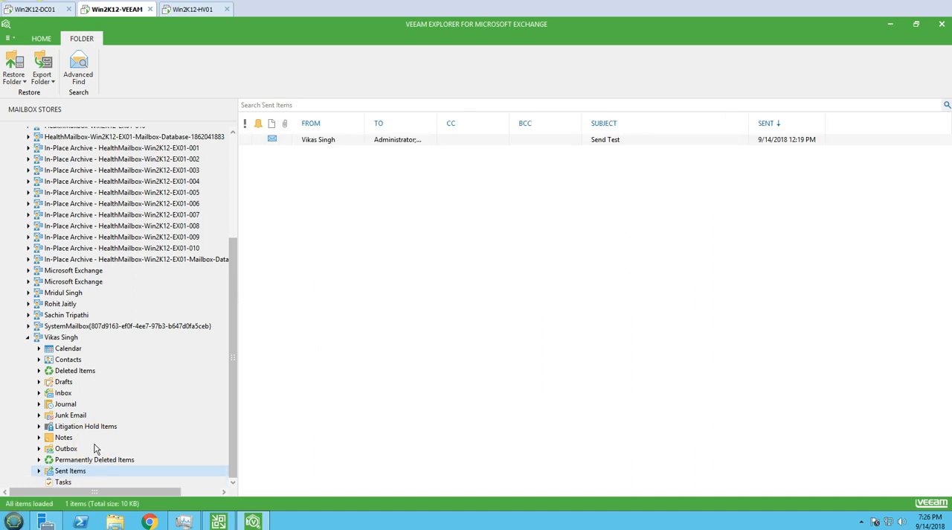
pyautogui.press('Up')
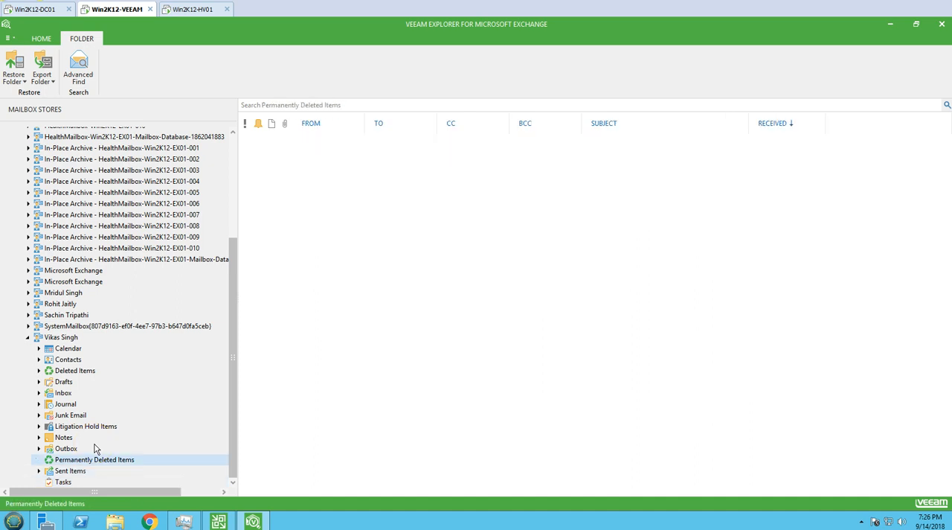
pyautogui.press('Up')
pyautogui.press('Up')
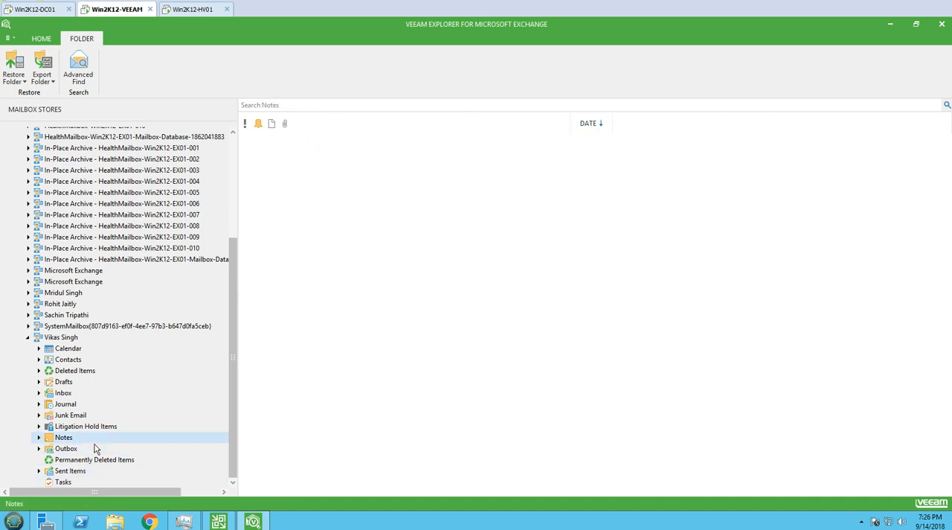
pyautogui.click(75, 449)
pyautogui.click(77, 438)
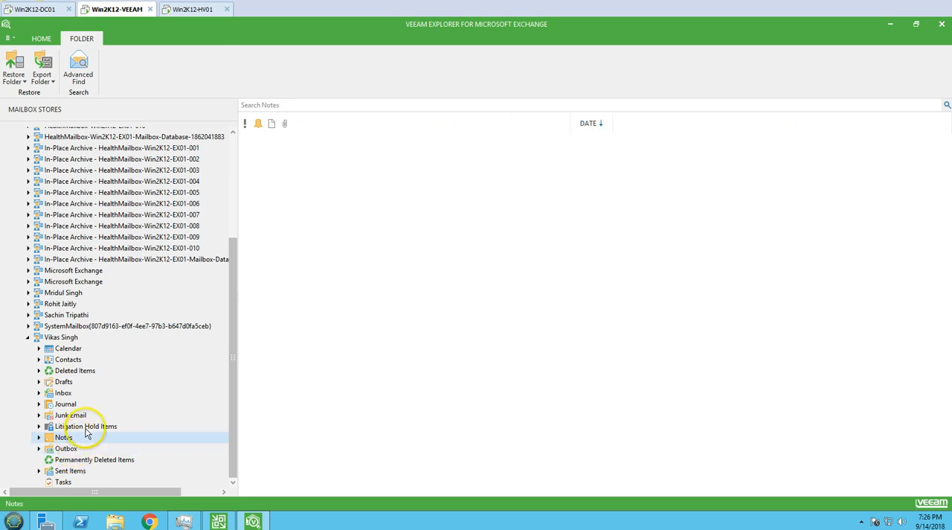
pyautogui.click(64, 393)
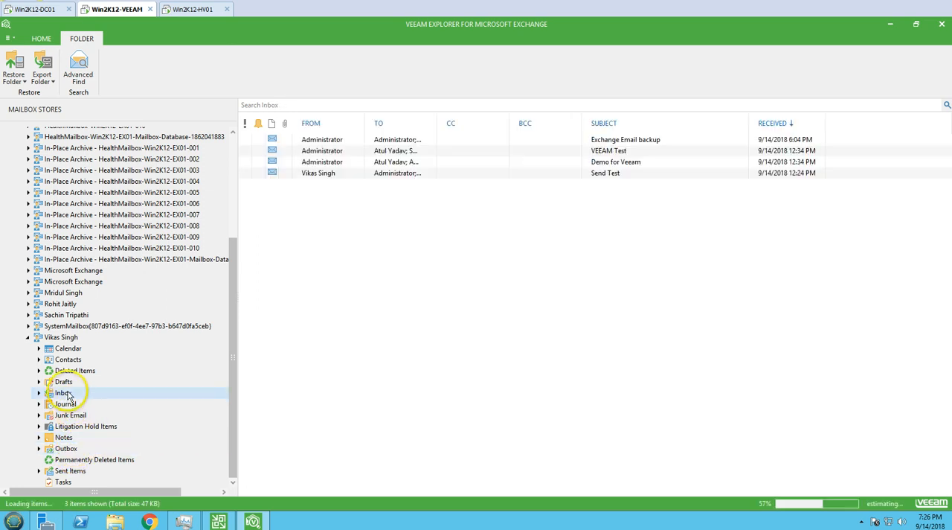
pyautogui.click(70, 372)
pyautogui.click(68, 360)
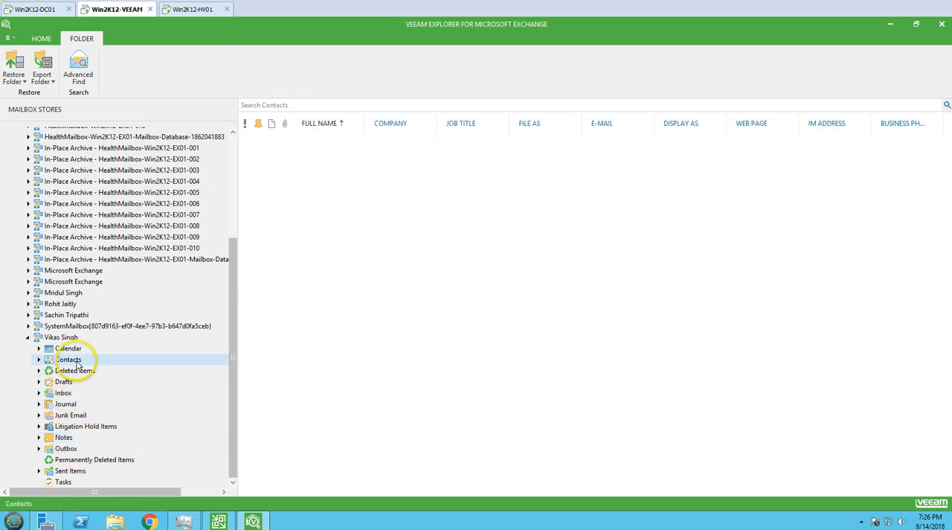
pyautogui.click(71, 349)
pyautogui.click(75, 371)
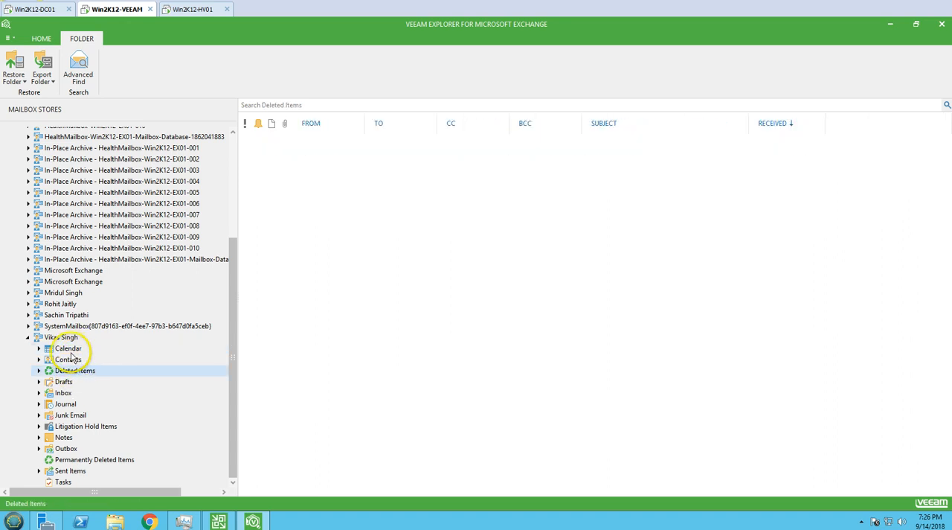
pyautogui.click(68, 348)
pyautogui.click(64, 338)
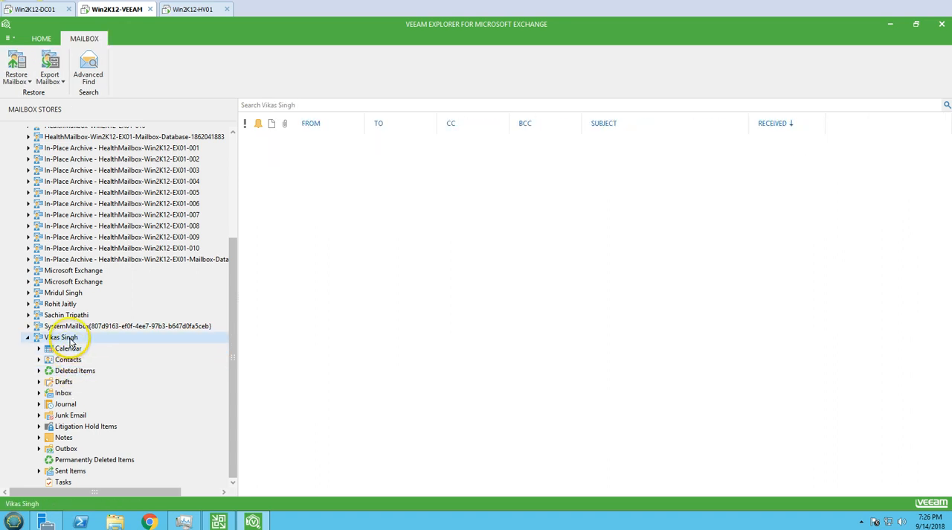
# - Collapse the user's mailbox in the mailbox stores tree and close Veeam Explorer for Microsoft Exchange
pyautogui.click(28, 339)
pyautogui.scroll(1, 169, 362)
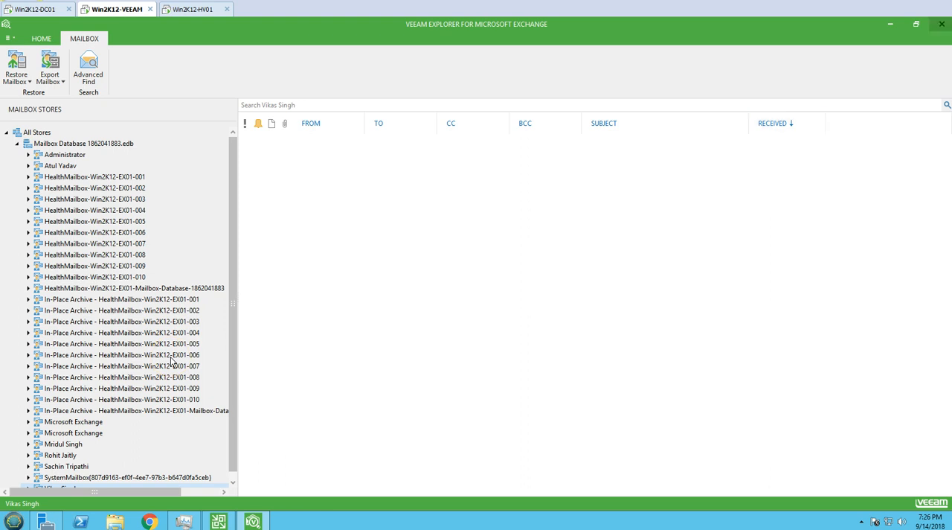
pyautogui.click(941, 24)
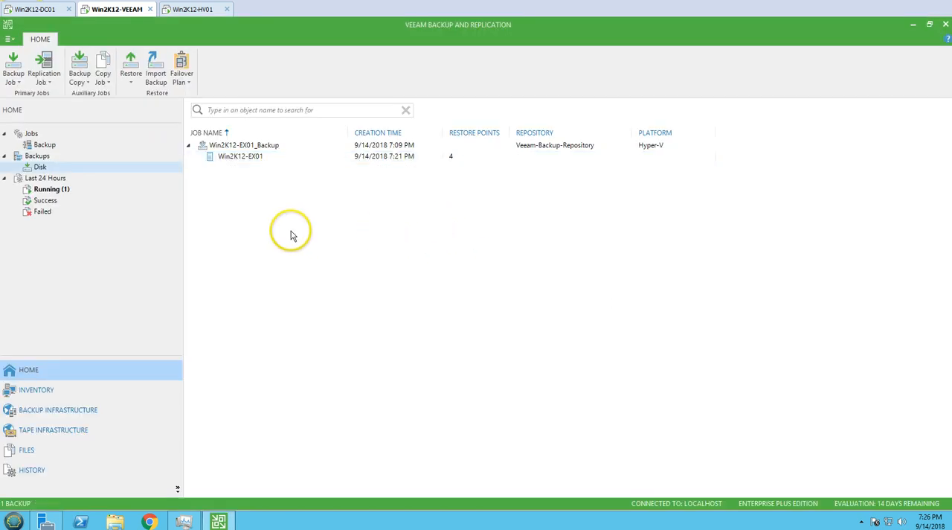
# - Review the backup job, the disk backups and the restore options available for the Win2K12-EX01 backup
pyautogui.click(59, 145)
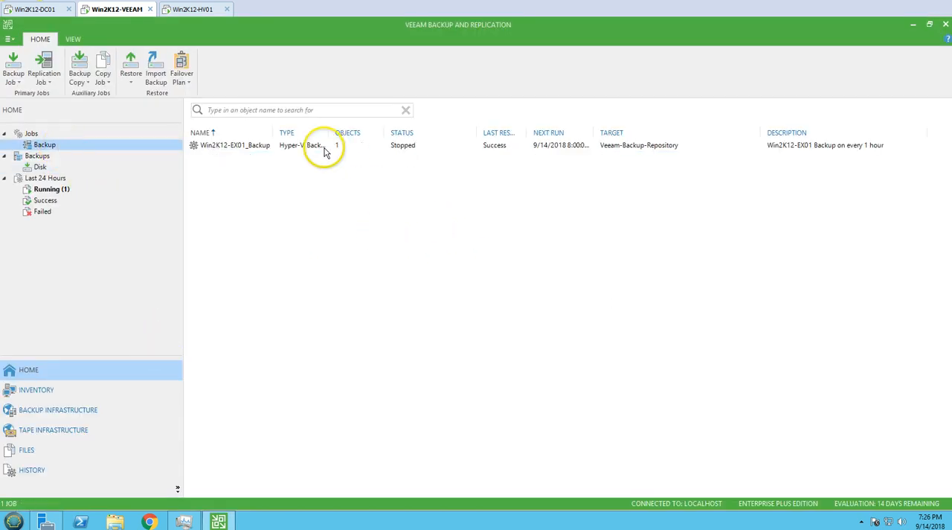
pyautogui.click(41, 168)
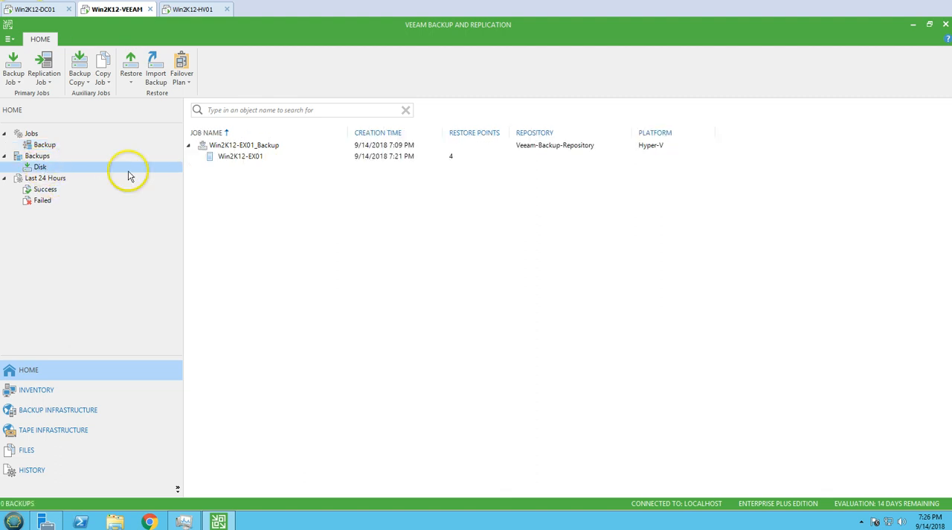
pyautogui.rightClick(253, 159)
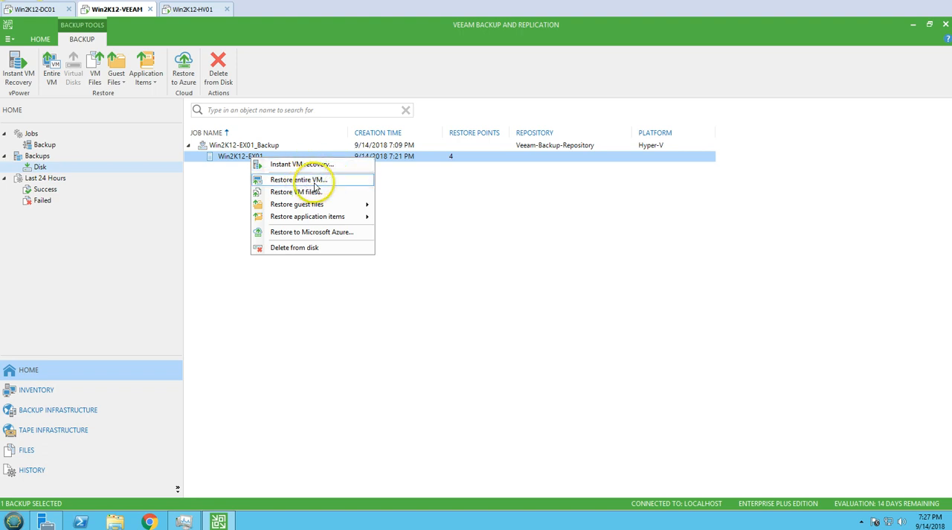
pyautogui.click(458, 241)
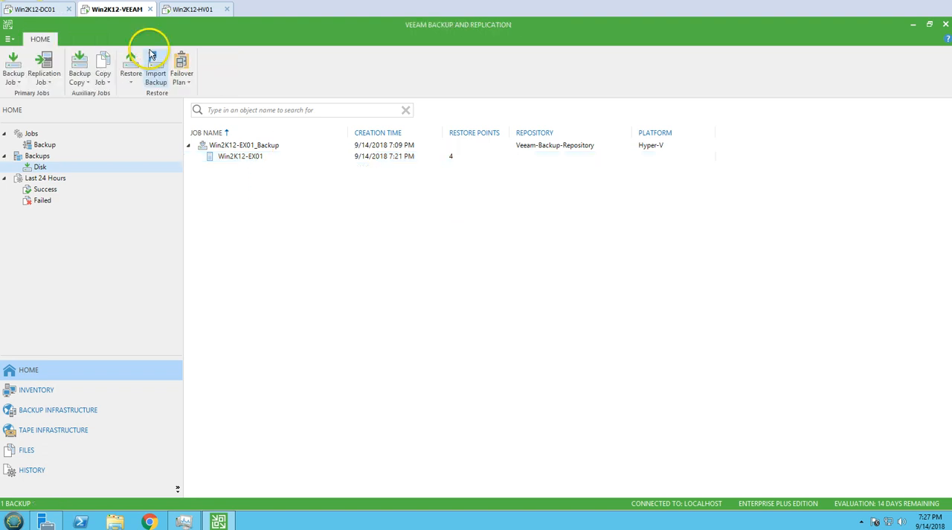
# - On Win2K12-HV01, open the Win2K12-EX01 remote session and shut that server down with "shutdown -s -f -t 0"
pyautogui.click(193, 9)
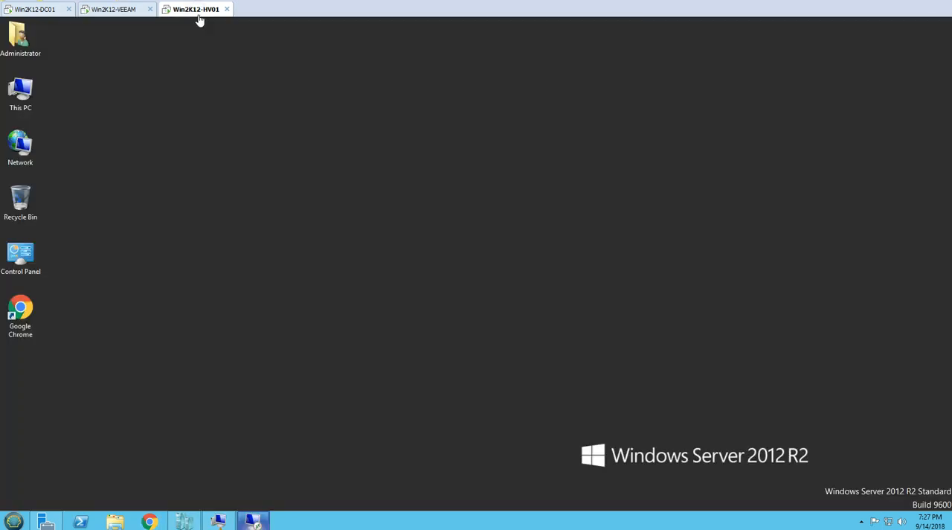
pyautogui.click(253, 521)
pyautogui.click(22, 465)
pyautogui.click(165, 444)
pyautogui.click(92, 444)
pyautogui.write('shutdown -s -f')
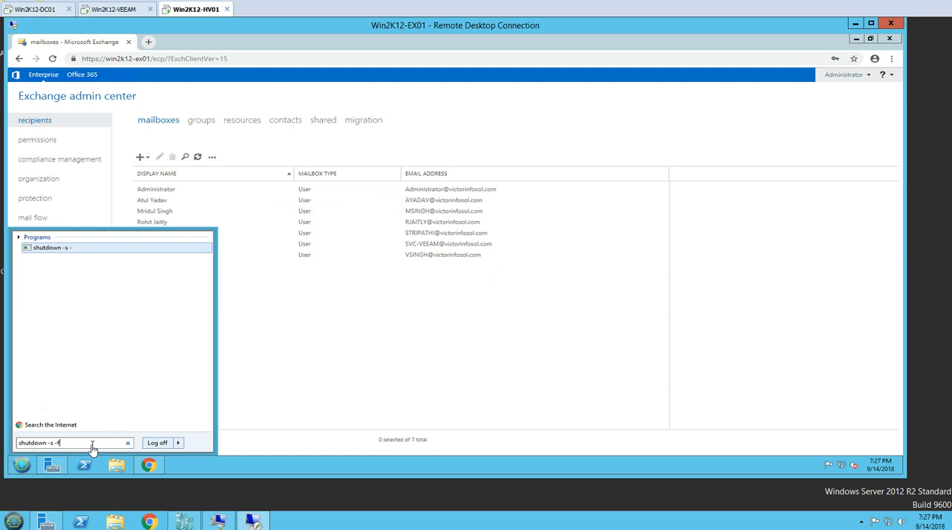
pyautogui.write(' -t 0')
pyautogui.press('Return')
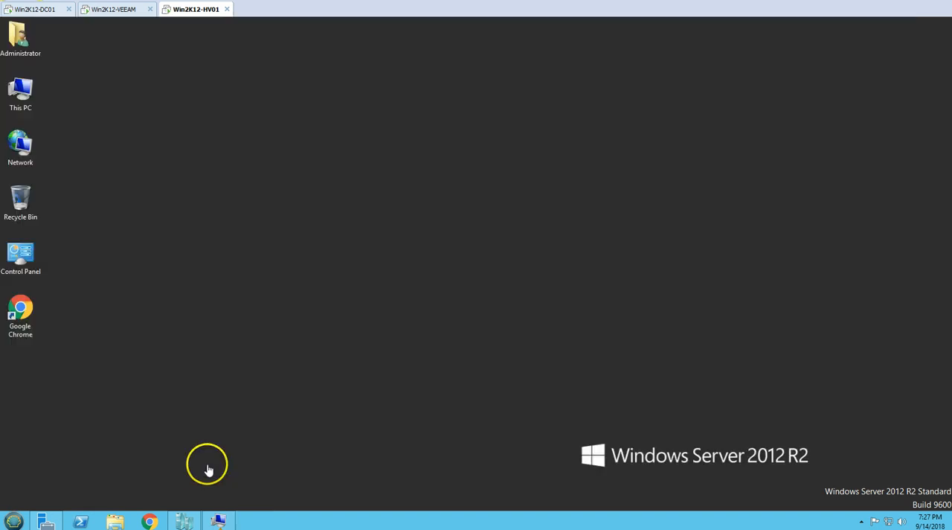
# - Check the VM state in Hyper-V Manager and browse the Virtual Hard Disks and Virtual Machines folders in D:\HVDATA
pyautogui.click(185, 519)
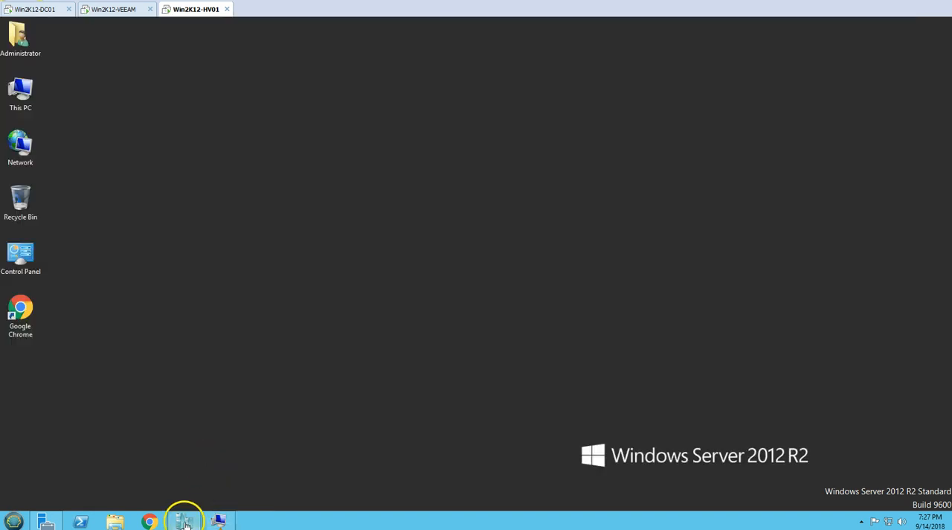
pyautogui.click(116, 520)
pyautogui.moveTo(391, 92); pyautogui.dragTo(433, 155)
pyautogui.click(414, 333)
pyautogui.doubleClick(415, 332)
pyautogui.doubleClick(251, 238)
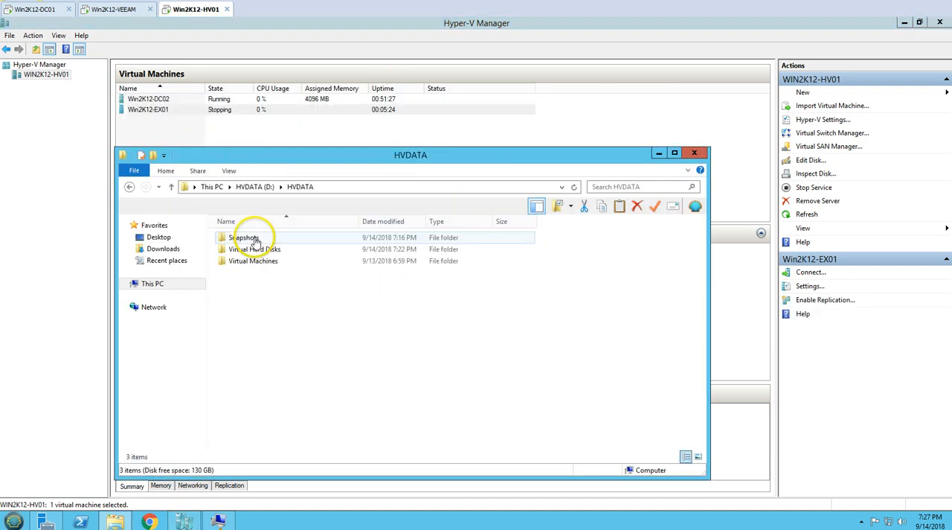
pyautogui.doubleClick(257, 251)
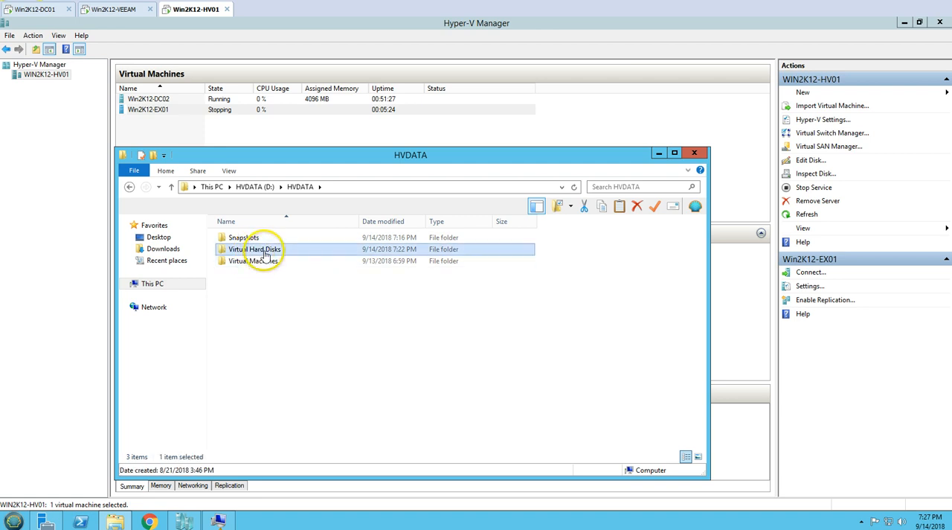
pyautogui.click(268, 239)
pyautogui.click(276, 241)
pyautogui.click(129, 187)
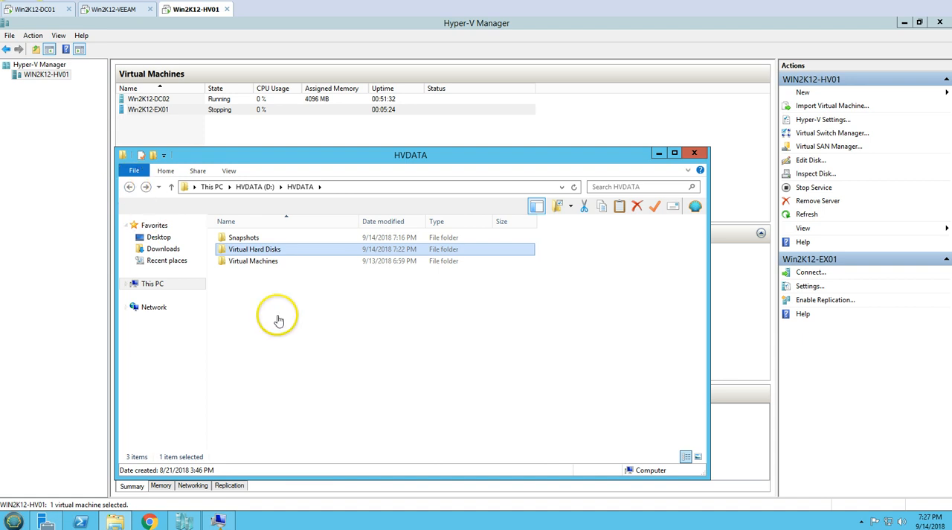
pyautogui.doubleClick(261, 262)
pyautogui.click(130, 186)
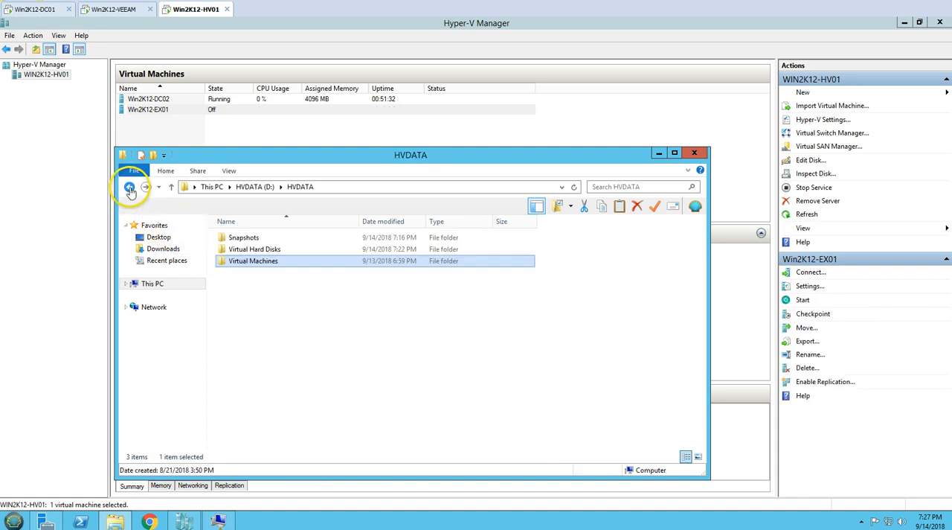
# - Delete the Win2K12-EX01 virtual machine in Hyper-V Manager and exit its open Virtual Machine Connection
pyautogui.click(157, 112)
pyautogui.rightClick(159, 113)
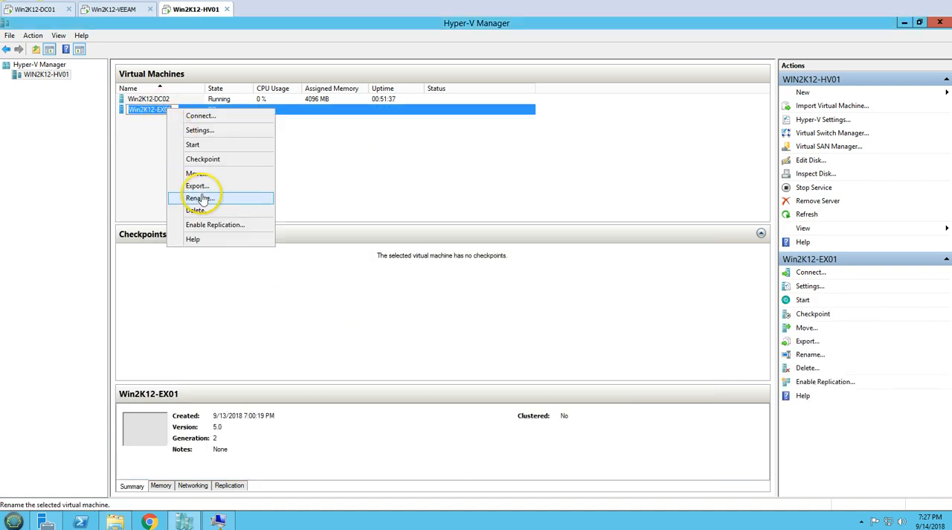
pyautogui.click(364, 177)
pyautogui.click(165, 109)
pyautogui.rightClick(171, 111)
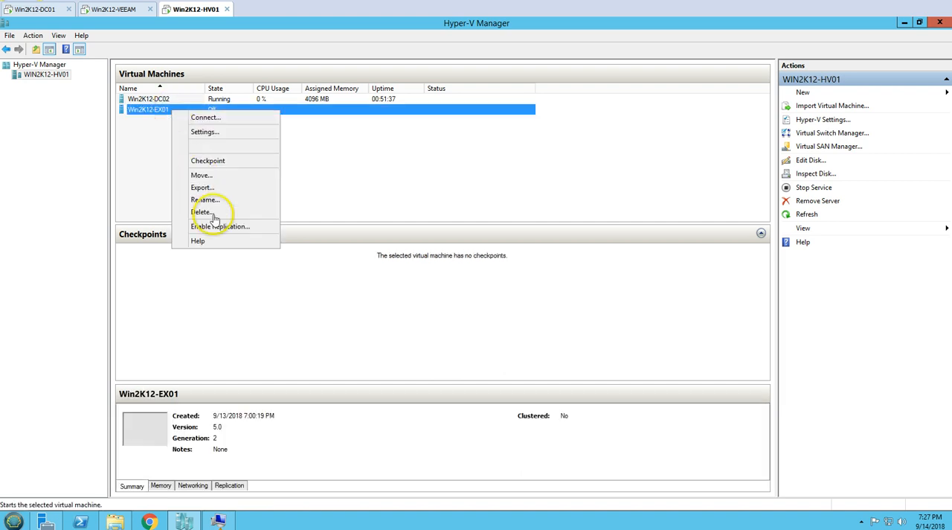
pyautogui.click(212, 210)
pyautogui.click(504, 278)
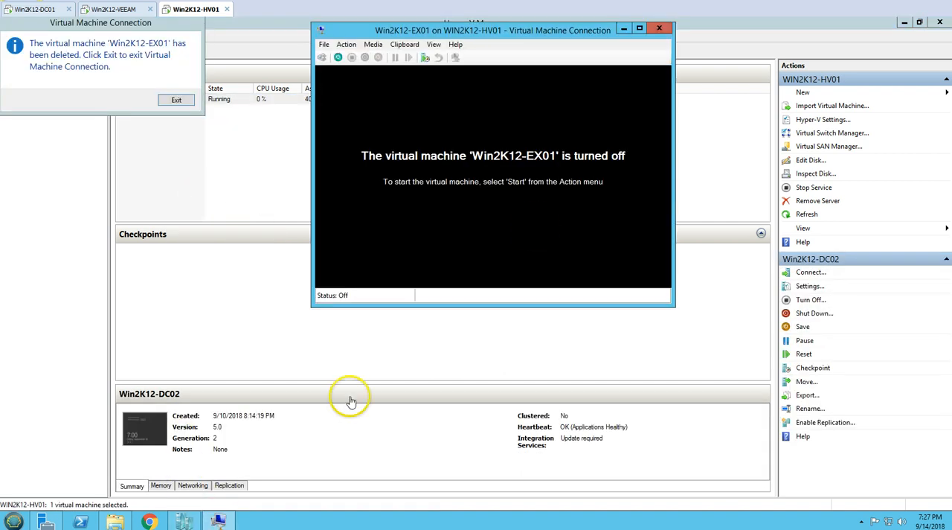
pyautogui.click(174, 99)
# - Delete the remaining virtual disk file from the Virtual Hard Disks folder in D:\HVDATA
pyautogui.click(115, 520)
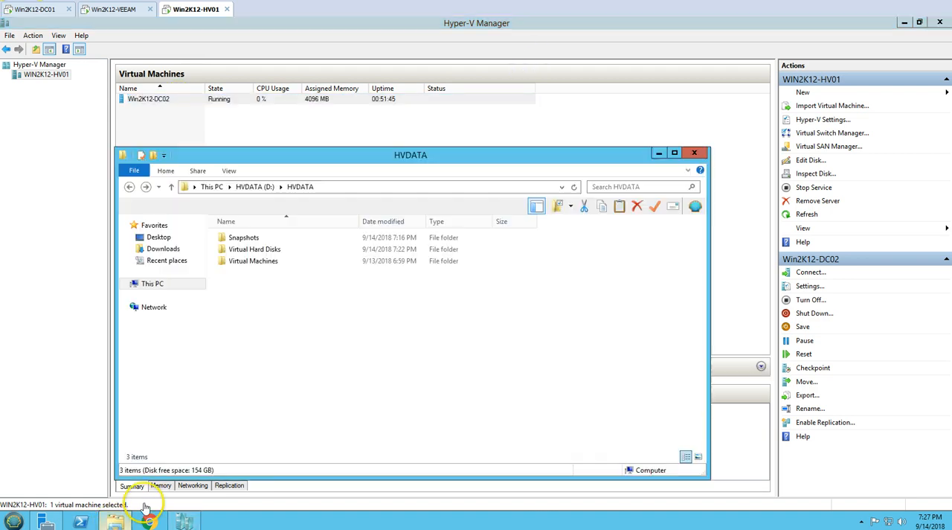
pyautogui.click(258, 250)
pyautogui.doubleClick(261, 253)
pyautogui.click(257, 238)
pyautogui.press('Delete')
pyautogui.press('Return')
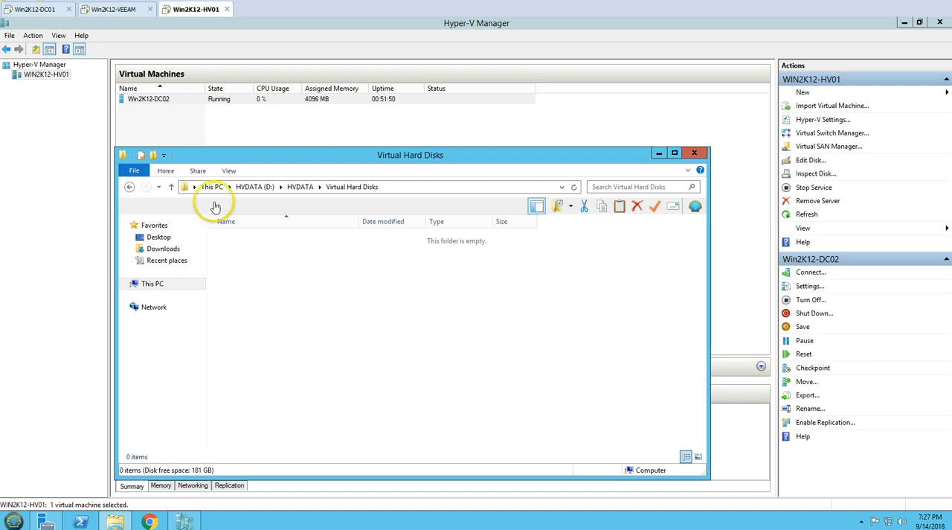
# - Return to This PC and refresh it to check the free space on the HVDATA (D:) drive
pyautogui.click(130, 187)
pyautogui.click(131, 189)
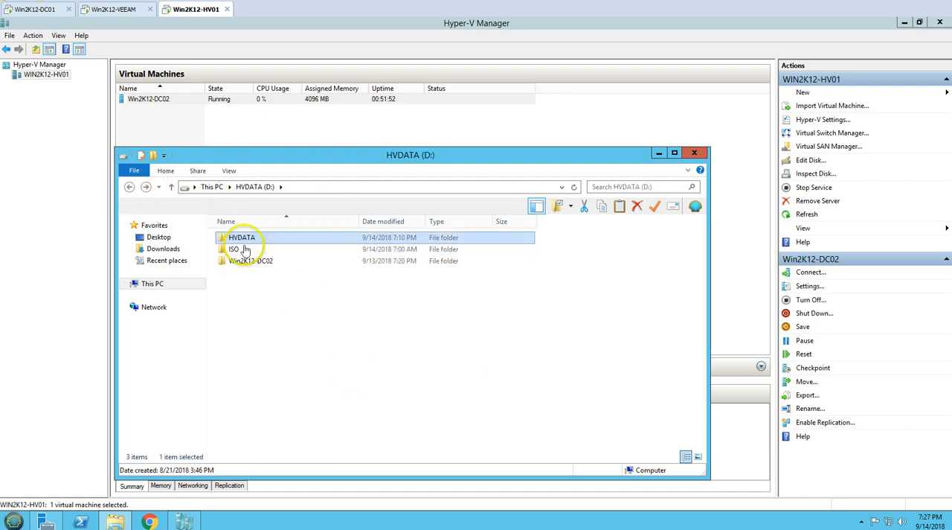
pyautogui.click(154, 283)
pyautogui.rightClick(352, 357)
pyautogui.click(383, 400)
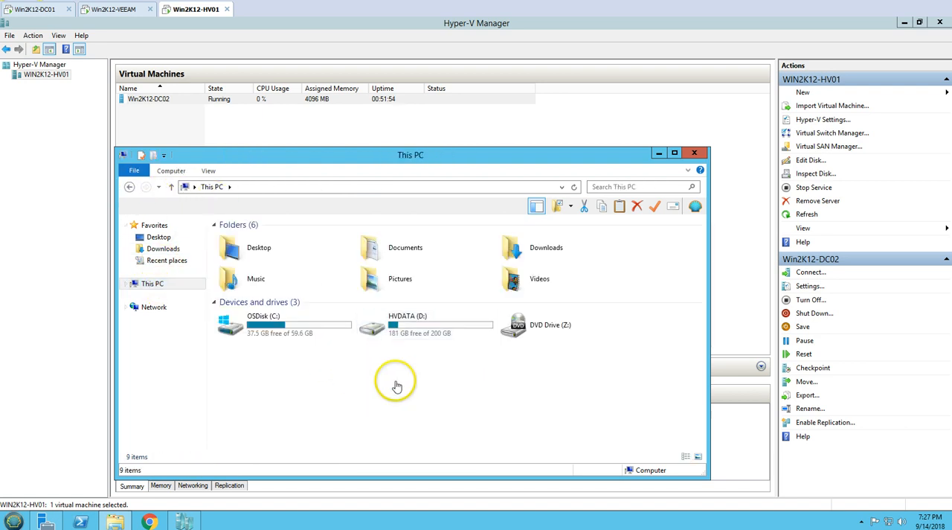
# - Check the contents of the Virtual Machines and Virtual Hard Disks folders in D:\HVDATA, close File Explorer and switch back to Win2K12-VEEAM
pyautogui.doubleClick(404, 320)
pyautogui.click(248, 239)
pyautogui.doubleClick(247, 238)
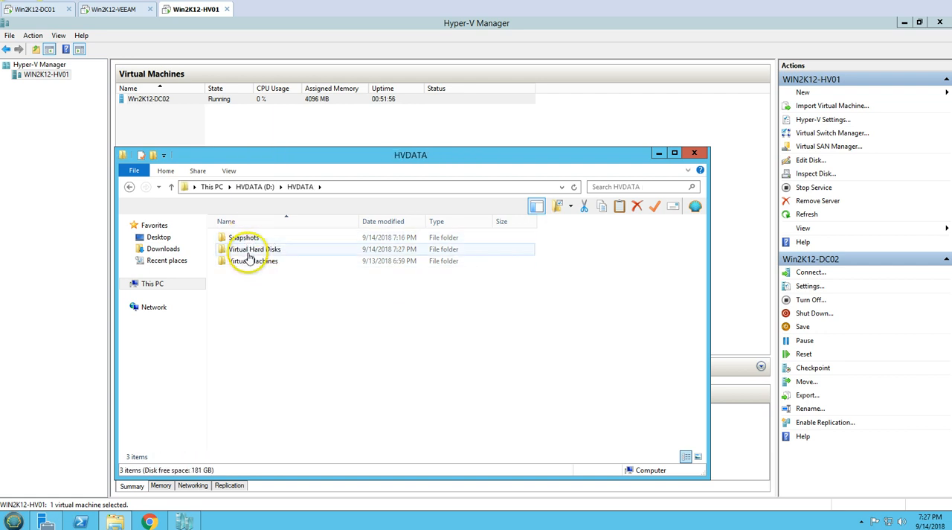
pyautogui.doubleClick(250, 261)
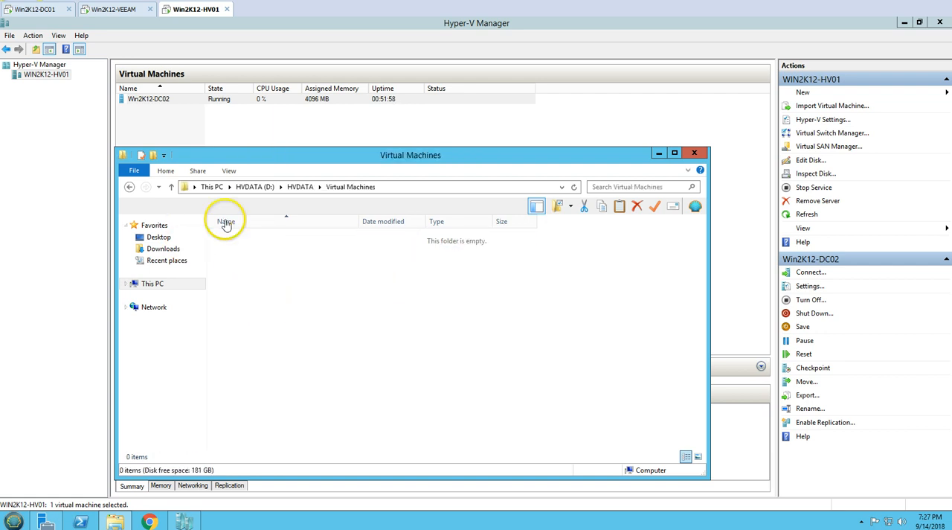
pyautogui.click(129, 186)
pyautogui.click(248, 250)
pyautogui.doubleClick(247, 250)
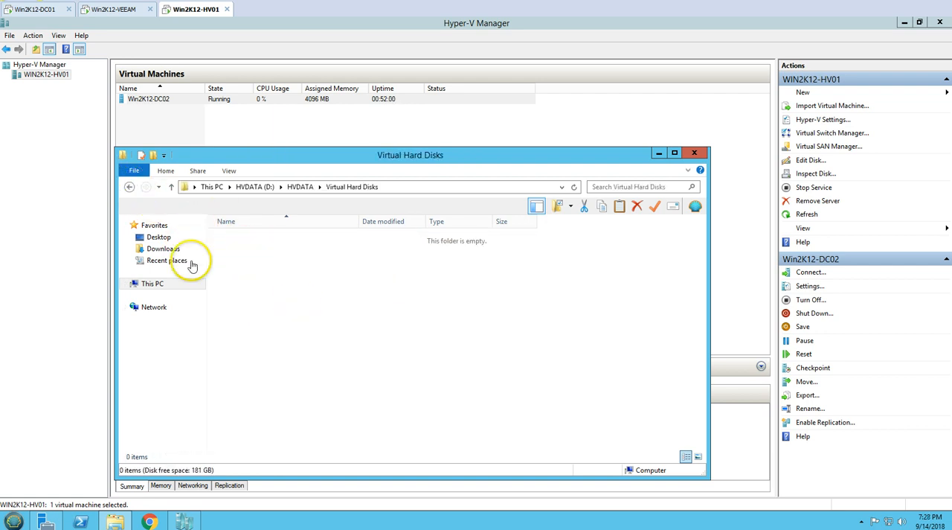
pyautogui.click(151, 284)
pyautogui.click(695, 154)
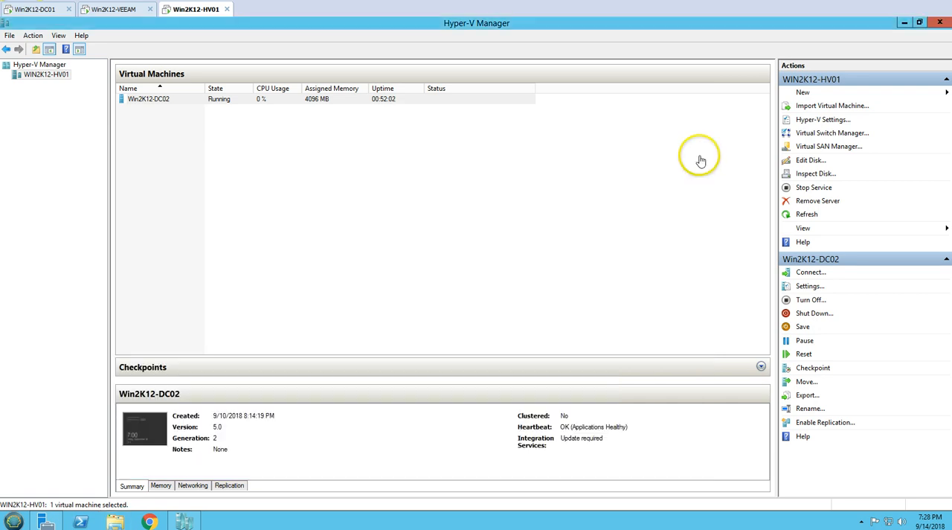
pyautogui.click(453, 214)
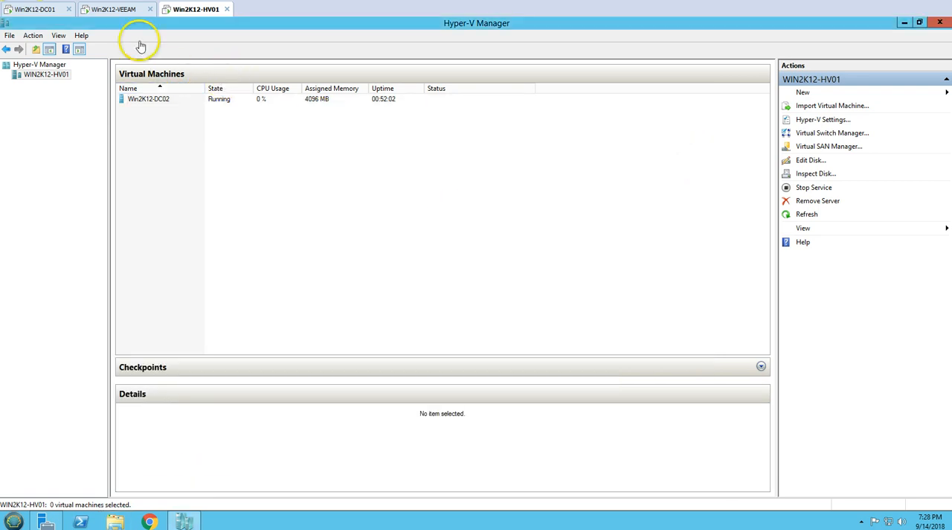
pyautogui.click(125, 8)
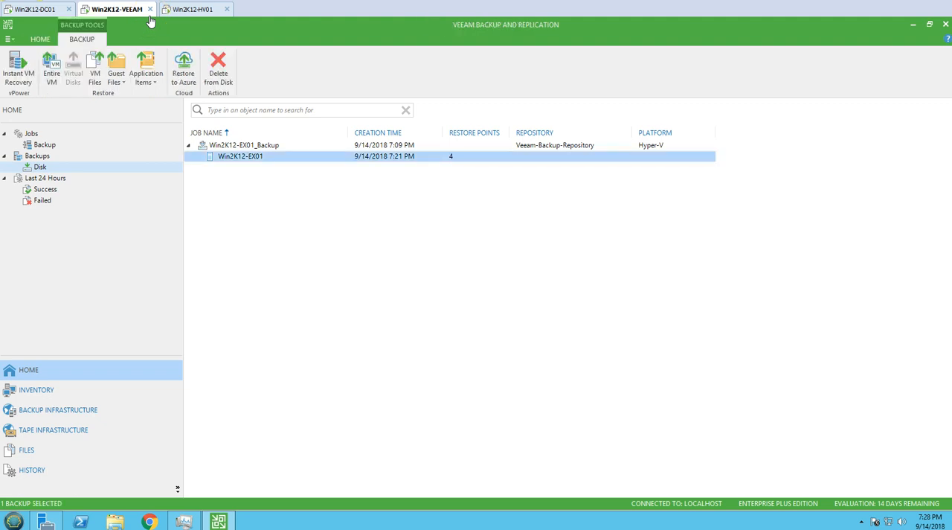
# - Start an entire VM restore for the Win2K12-EX01 backup and choose the latest incremental restore point, from 7:21 PM
pyautogui.rightClick(276, 154)
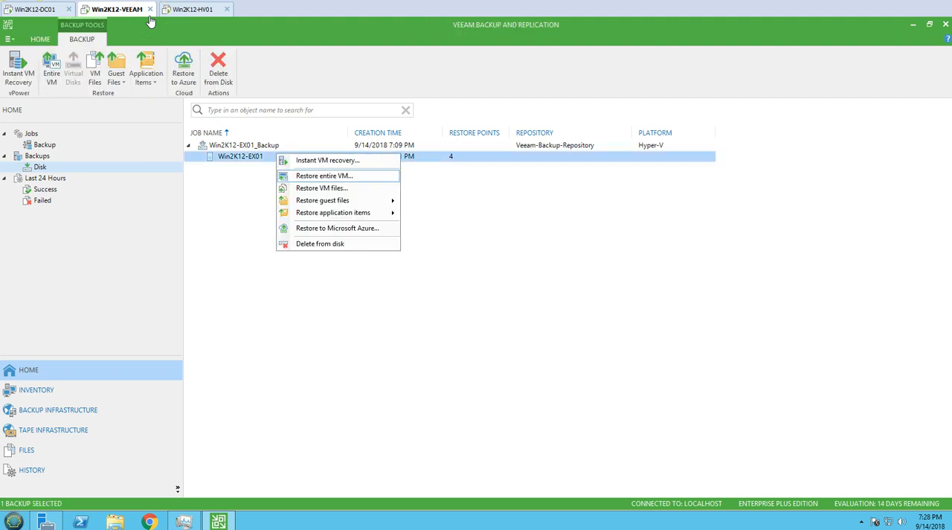
pyautogui.click(380, 177)
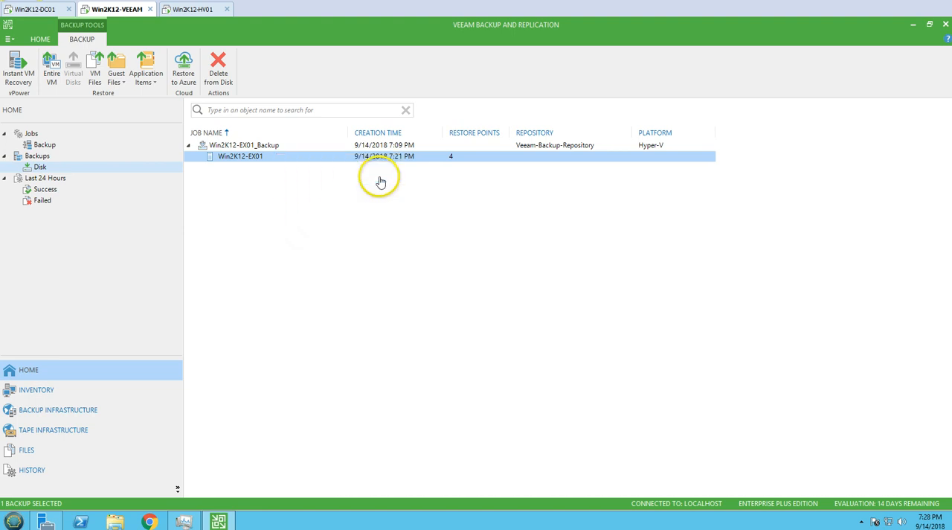
pyautogui.click(478, 227)
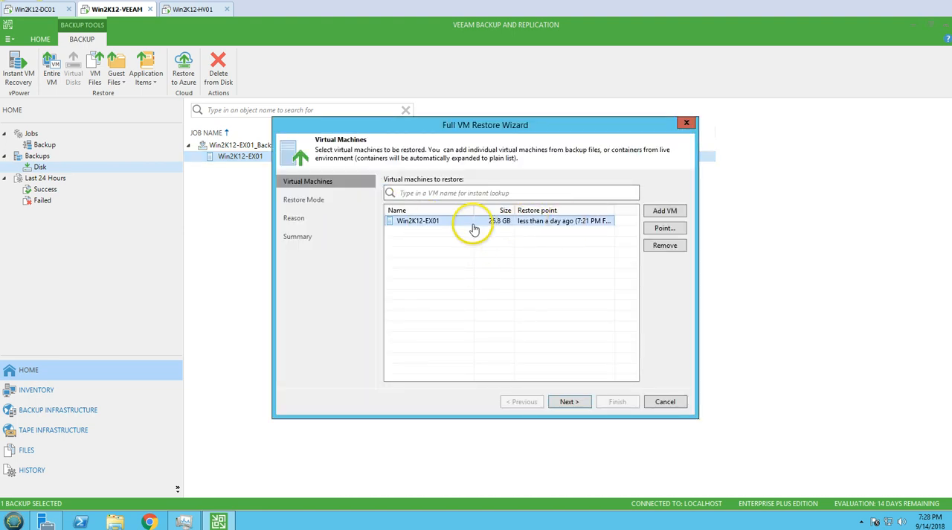
pyautogui.click(665, 228)
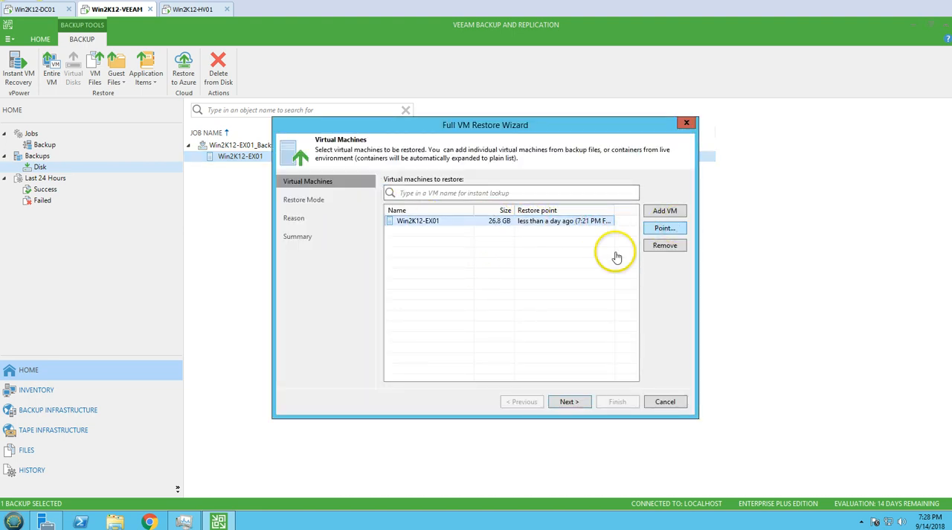
pyautogui.click(311, 181)
pyautogui.click(363, 192)
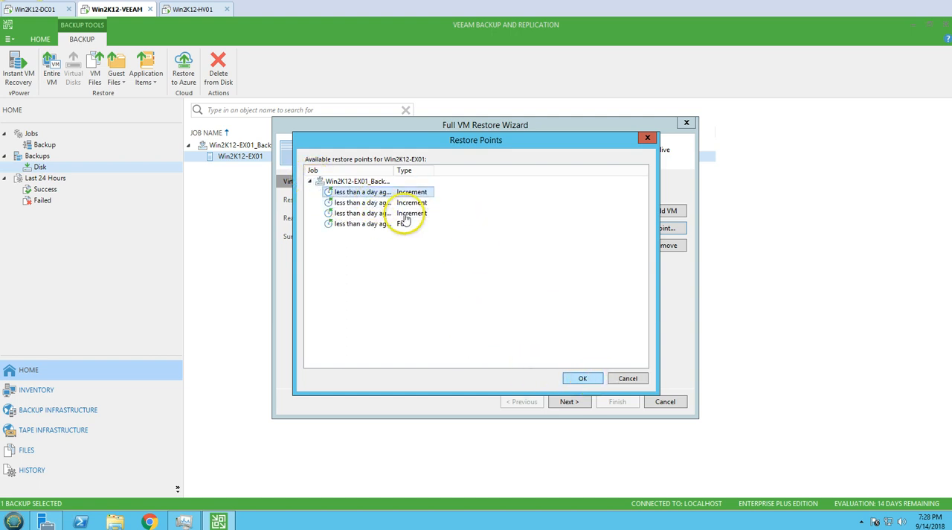
pyautogui.click(583, 378)
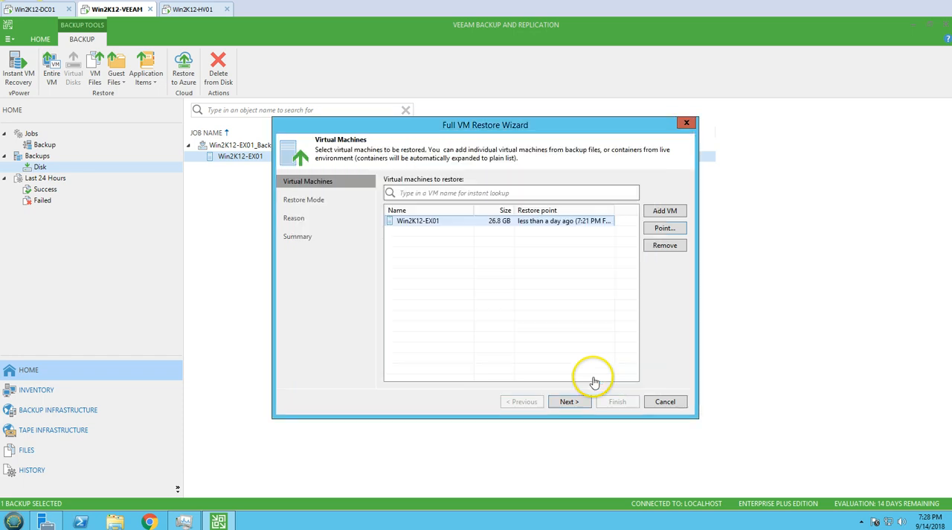
# - Set the VM restore to the original location and enter the restore reason "Win2K12-EX01 Got Deleted"
pyautogui.click(569, 401)
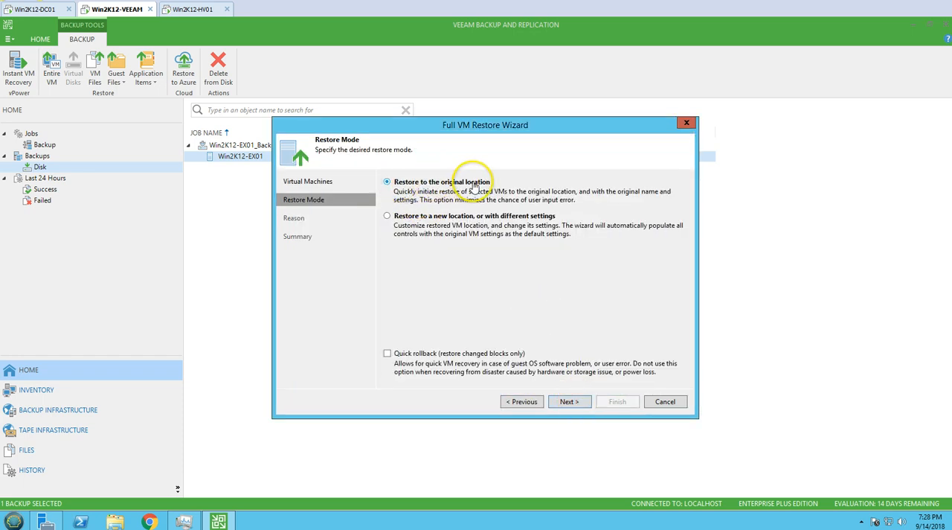
pyautogui.click(569, 401)
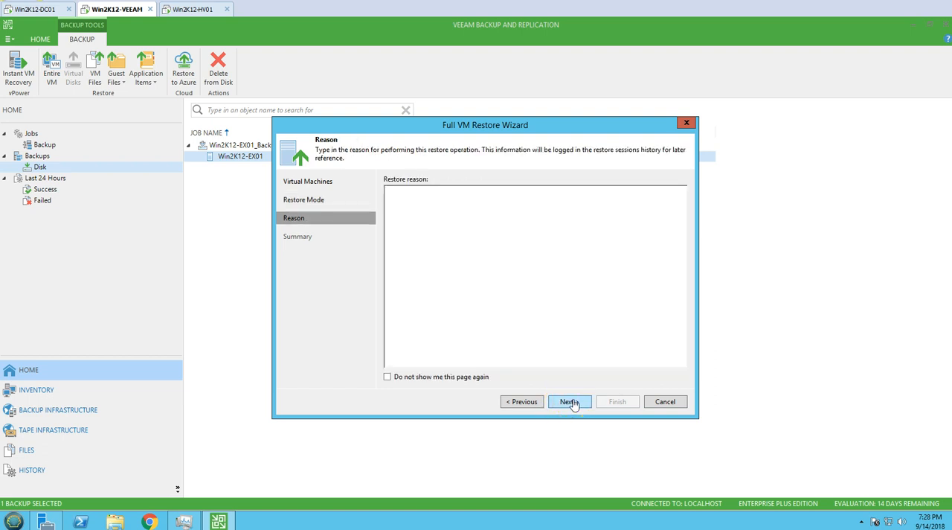
pyautogui.click(477, 281)
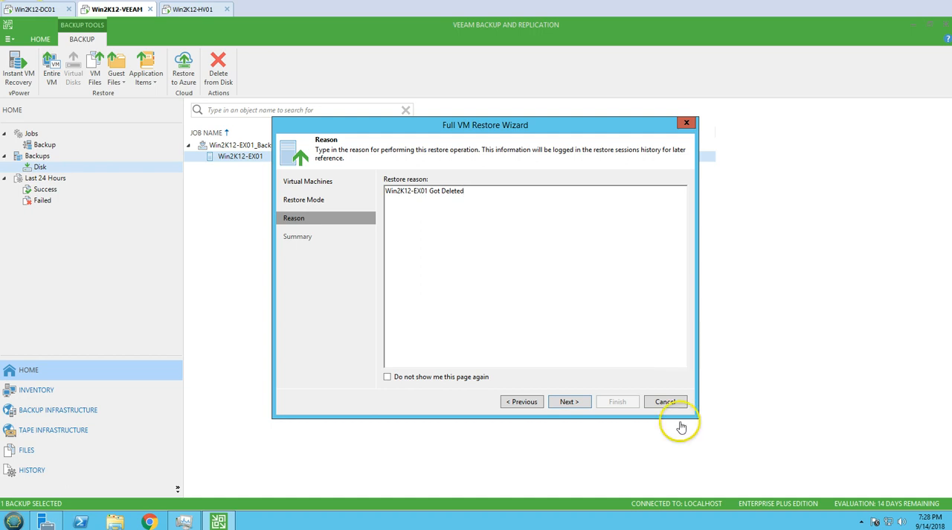
pyautogui.click(569, 402)
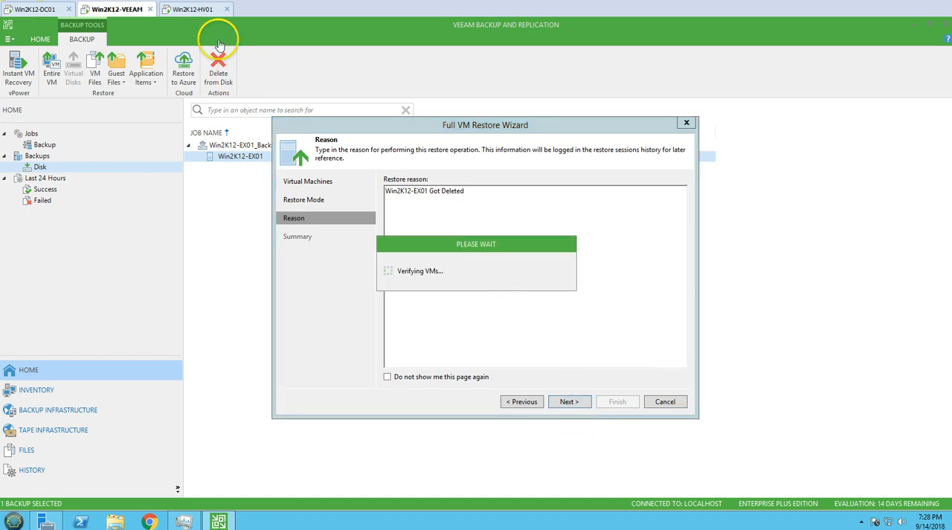
# - Check the virtual machine list on Win2K12-HV01, and review the restore point, target host, location and network mapping in the restore summary on Win2K12-VEEAM
pyautogui.click(199, 10)
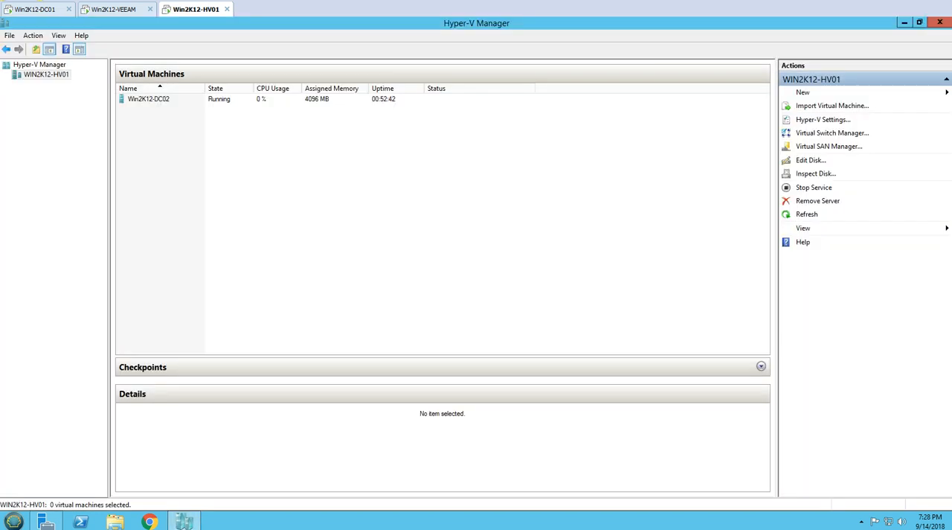
pyautogui.click(130, 12)
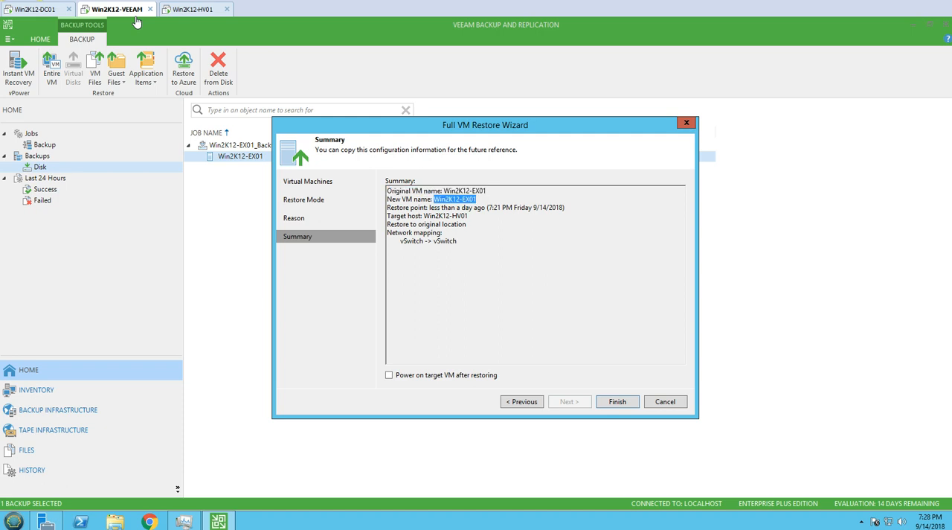
pyautogui.moveTo(386, 209); pyautogui.dragTo(595, 207)
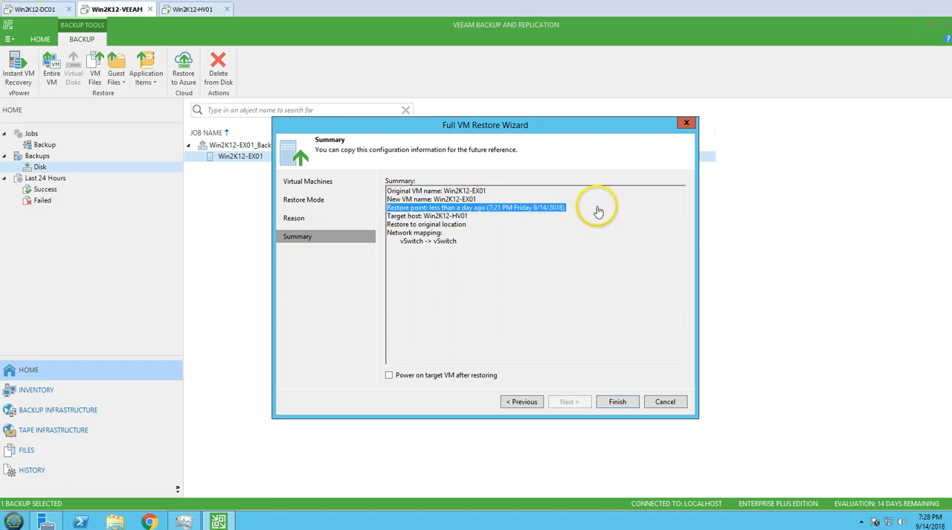
pyautogui.moveTo(478, 217); pyautogui.dragTo(363, 218)
pyautogui.click(475, 224)
pyautogui.moveTo(475, 225); pyautogui.dragTo(376, 227)
pyautogui.moveTo(468, 241); pyautogui.dragTo(383, 234)
pyautogui.click(528, 273)
# - Enable powering on the target VM after restoring and start the full VM restore, moving its progress window lower
pyautogui.click(408, 381)
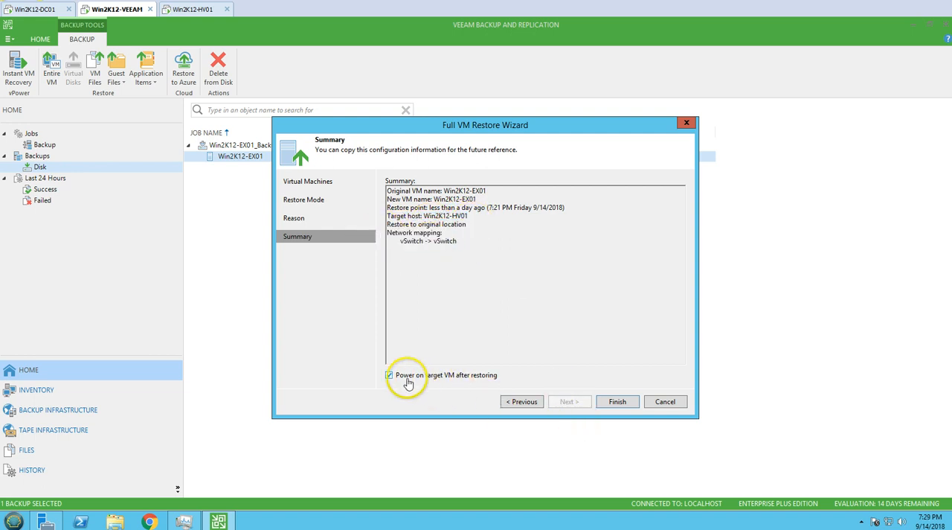
pyautogui.click(617, 402)
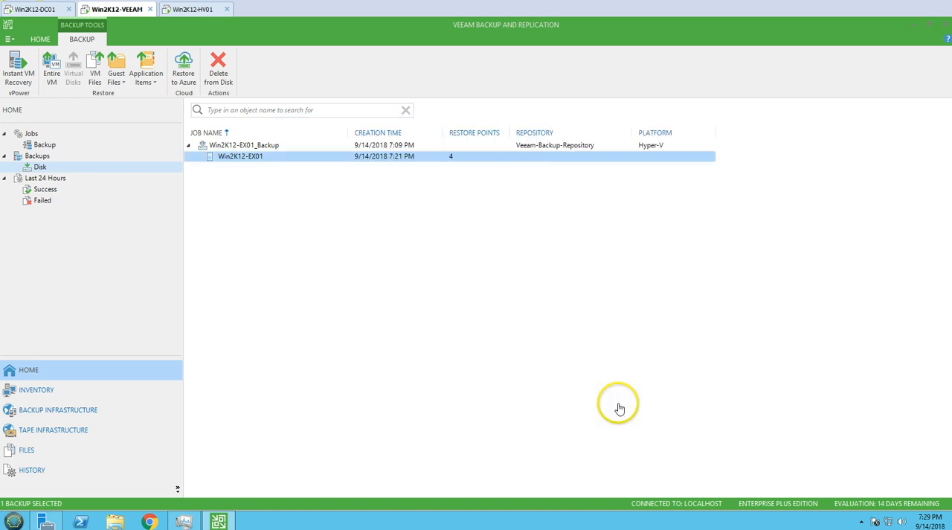
pyautogui.moveTo(436, 149); pyautogui.dragTo(428, 227)
# - Examine the statistics, reason, parameters and log of the running VM restore, including the Win2K12-EX01.vhdx entry
pyautogui.click(368, 297)
pyautogui.click(338, 296)
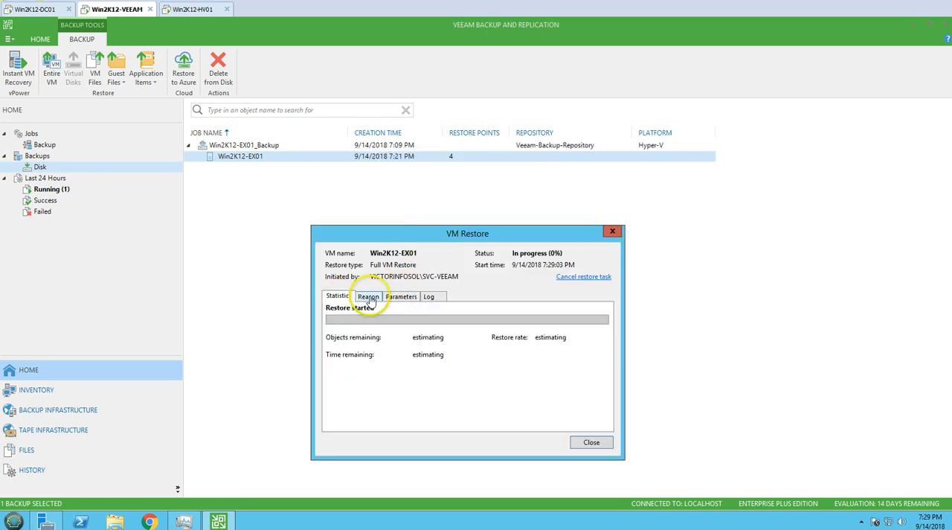
pyautogui.moveTo(428, 237); pyautogui.dragTo(420, 224)
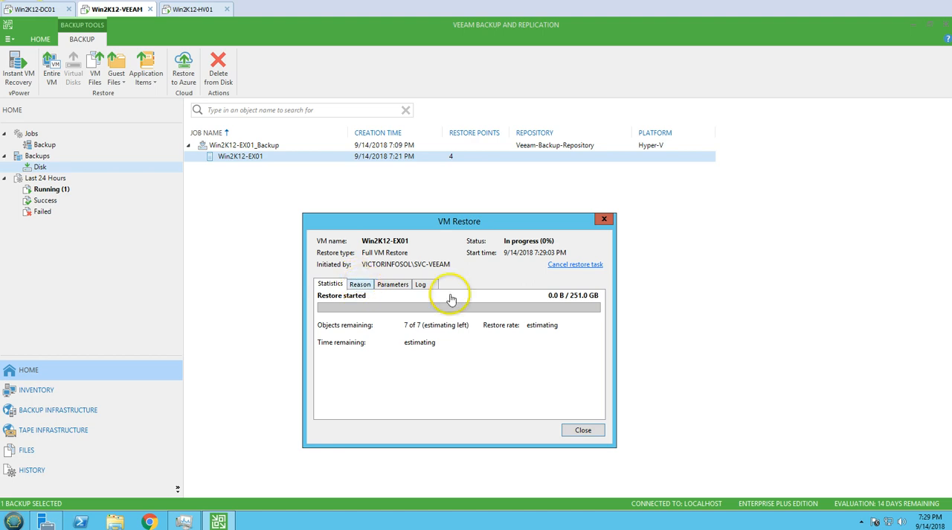
pyautogui.click(360, 285)
pyautogui.click(329, 283)
pyautogui.click(358, 288)
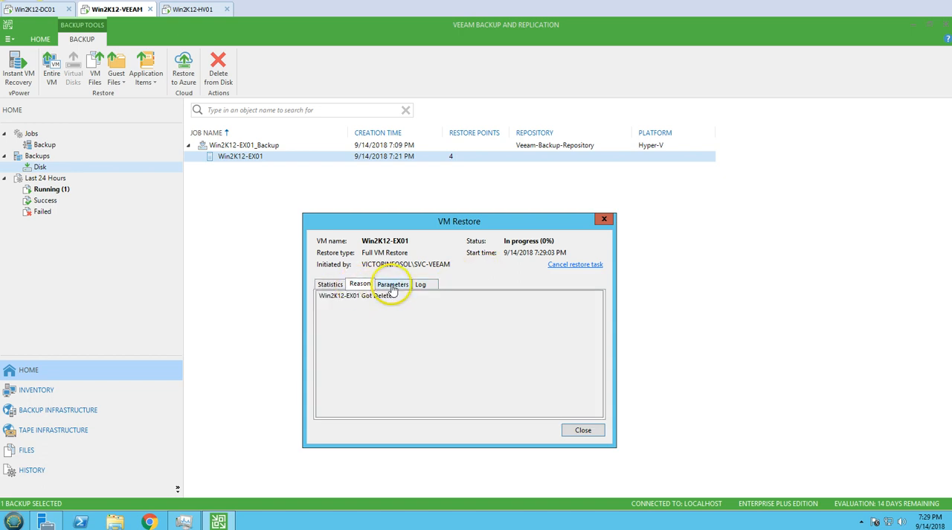
pyautogui.click(392, 288)
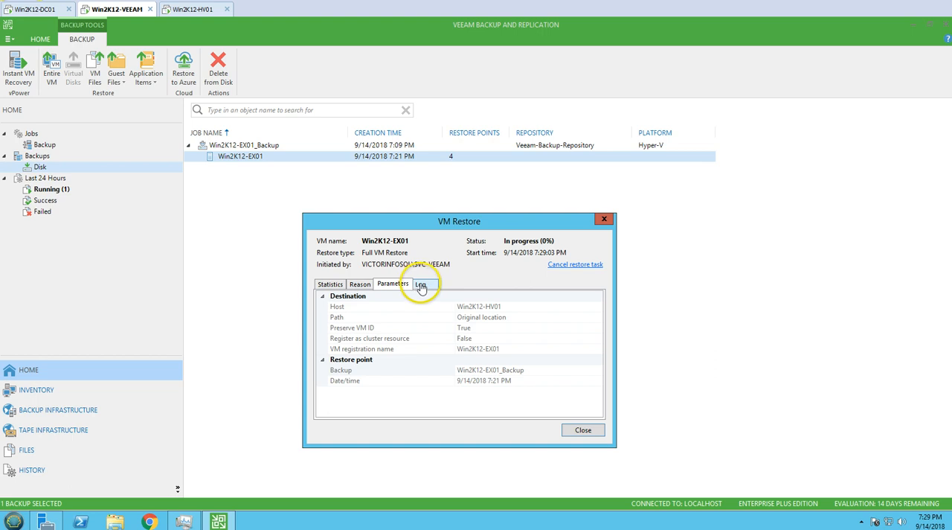
pyautogui.click(421, 287)
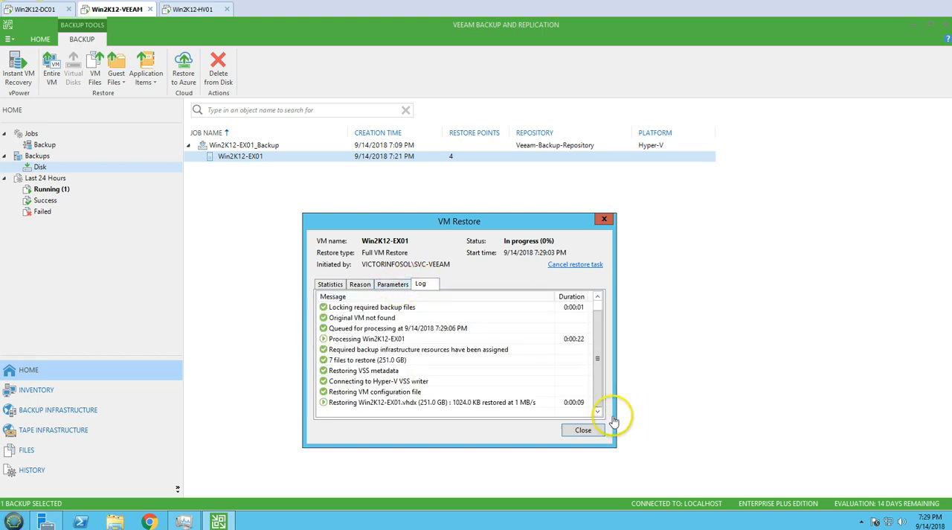
pyautogui.click(424, 401)
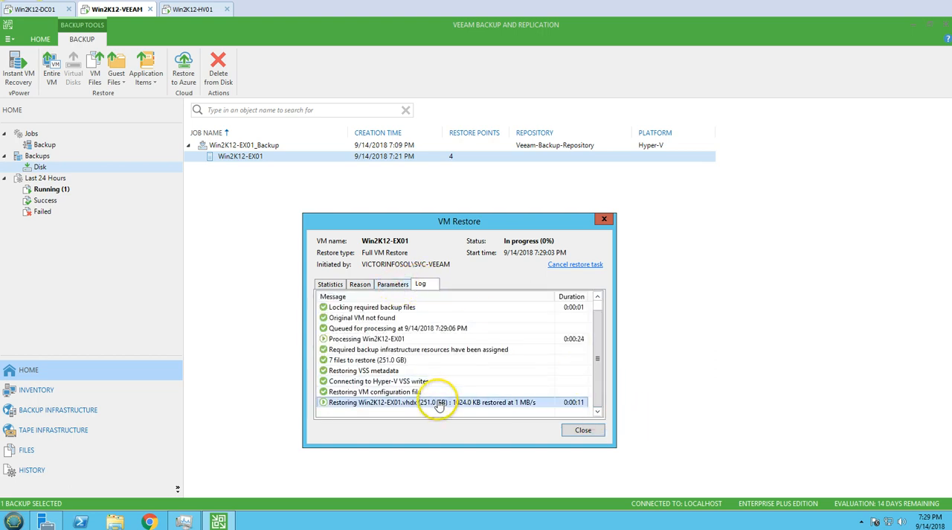
# - Move the VM Restore window aside, check the virtual machine list on Win2K12-HV01 and return to Win2K12-VEEAM
pyautogui.moveTo(416, 222); pyautogui.dragTo(352, 181)
pyautogui.click(197, 10)
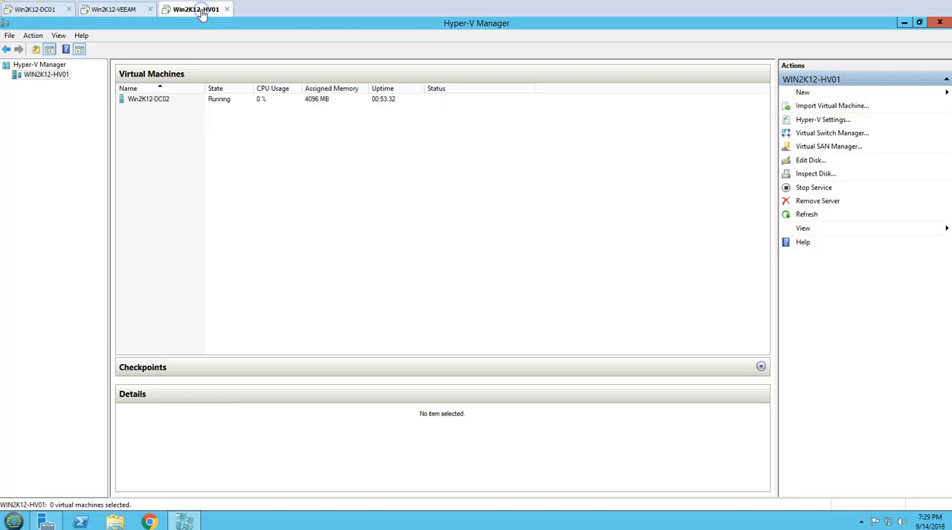
pyautogui.click(122, 10)
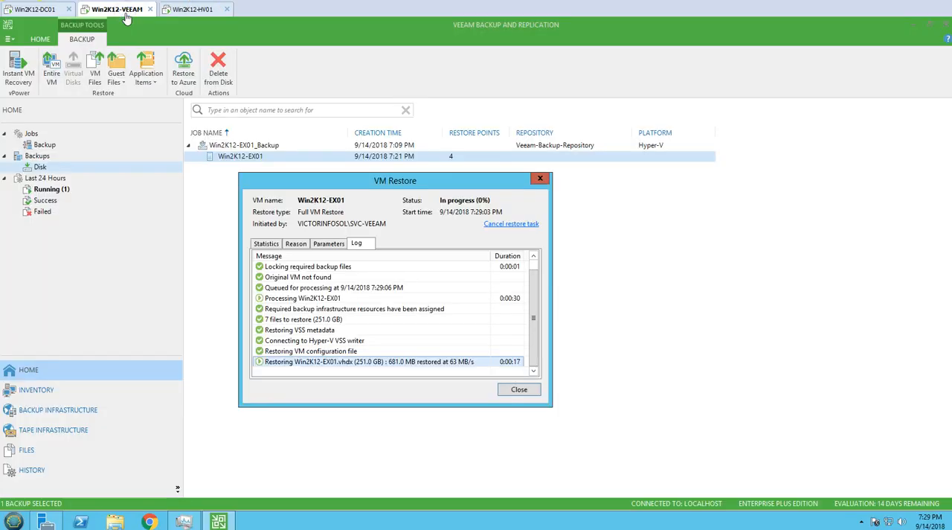
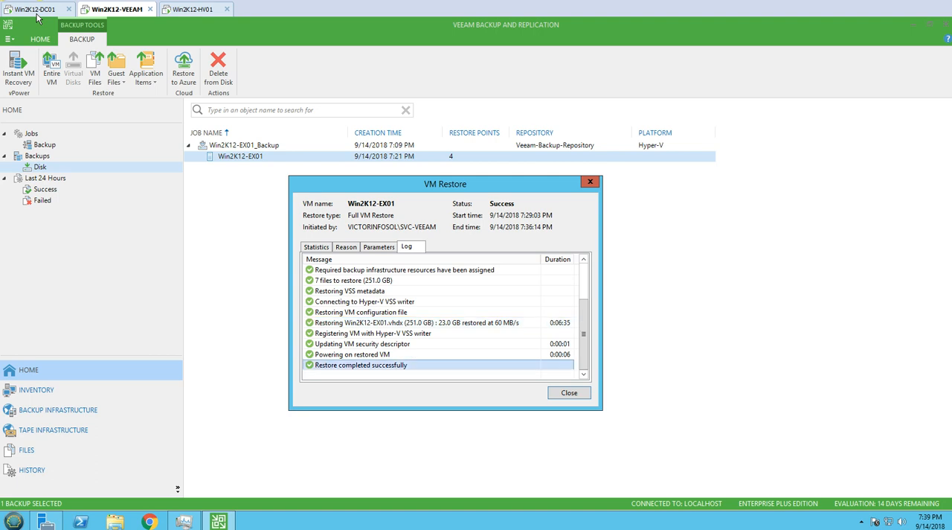
# - Close the VM Restore report, switch to Win2K12-HV01 and sign in to the Win2K12-EX01 console as Administrator with the account password
pyautogui.click(572, 394)
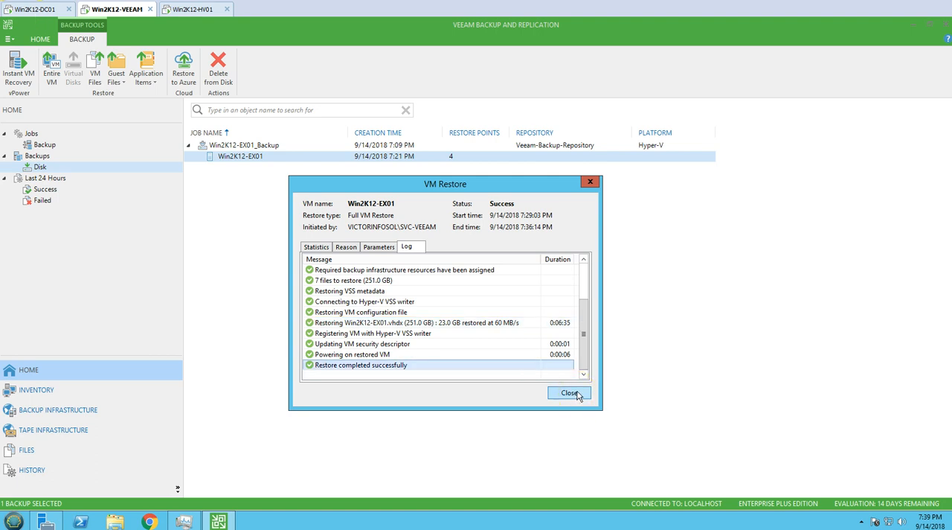
pyautogui.click(193, 9)
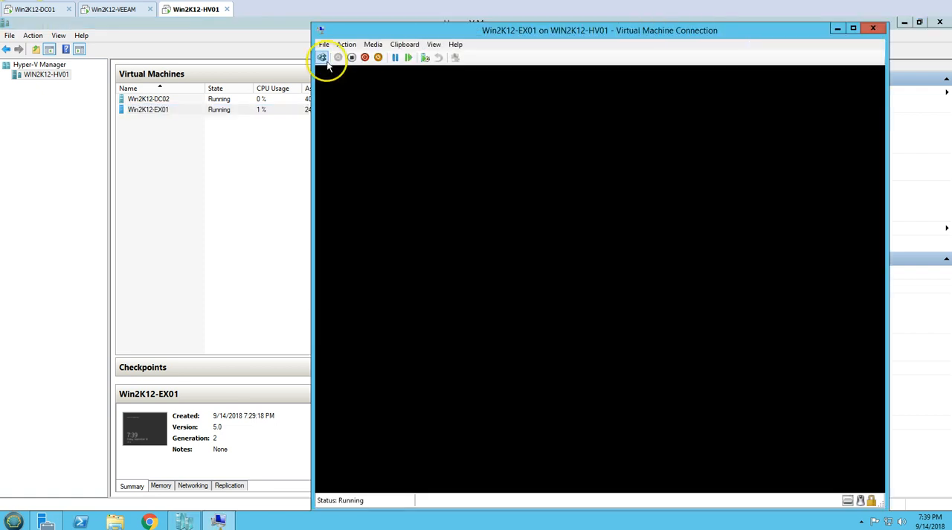
pyautogui.click(325, 60)
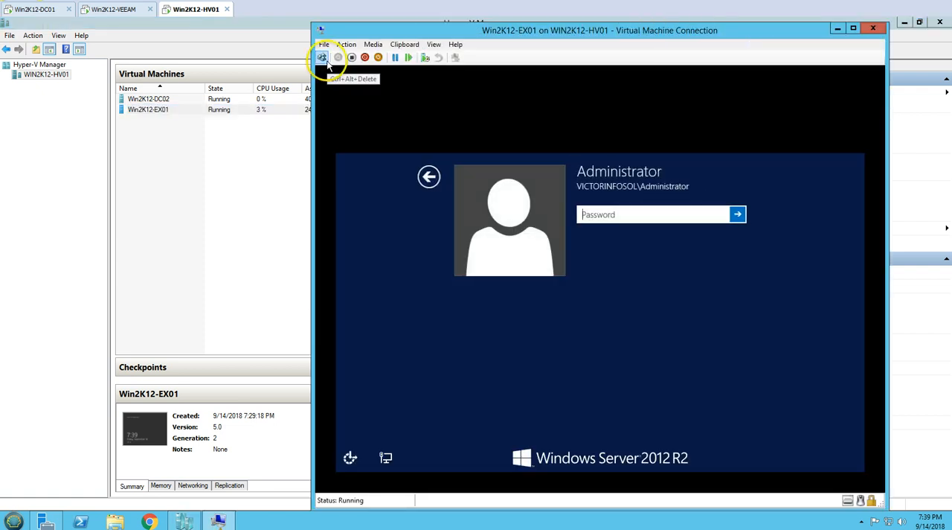
pyautogui.write('•')
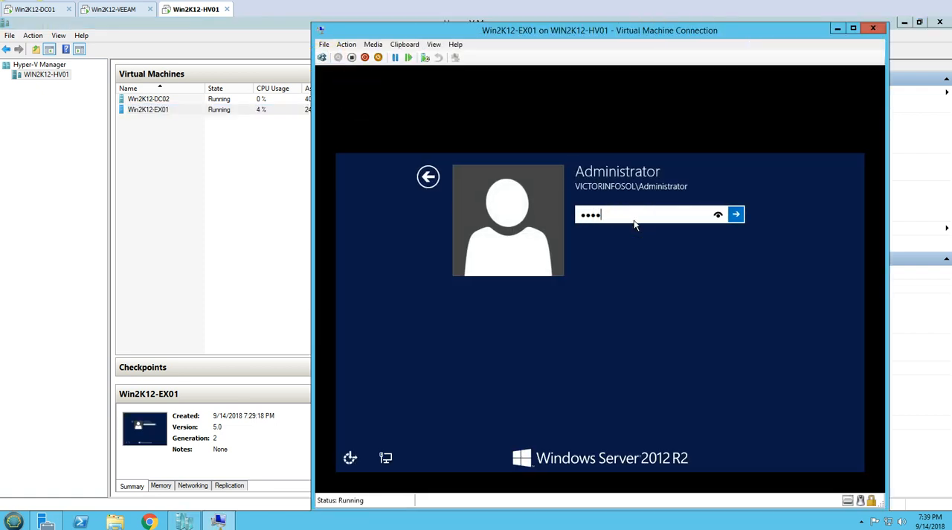
pyautogui.press('Return')
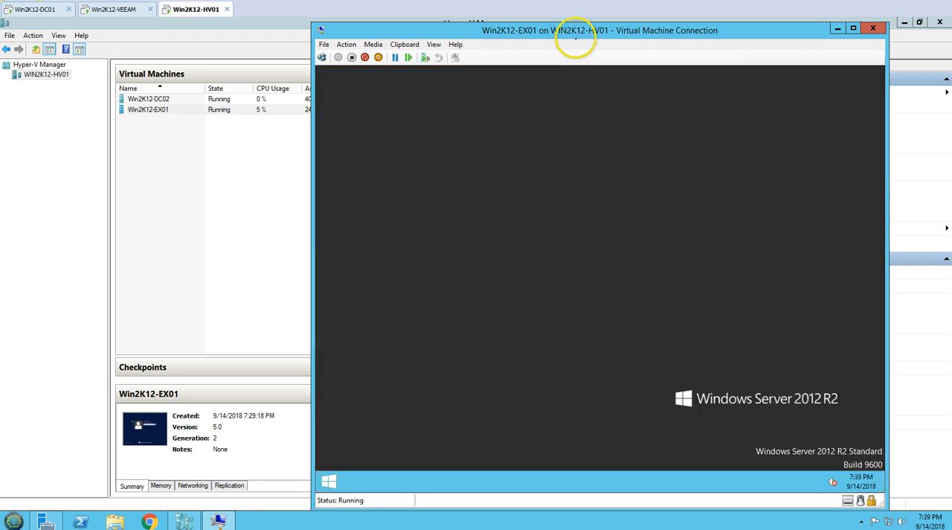
pyautogui.moveTo(575, 36); pyautogui.dragTo(587, 34)
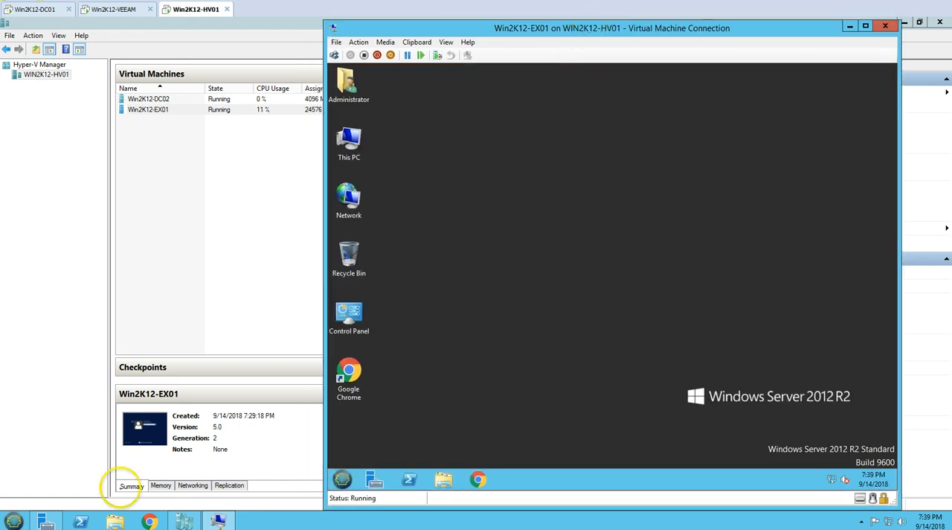
# - Locate the Win2K12-EX01 disk file in the HVDATA\Virtual Hard Disks folder on drive D: of Win2K12-HV01
pyautogui.click(116, 519)
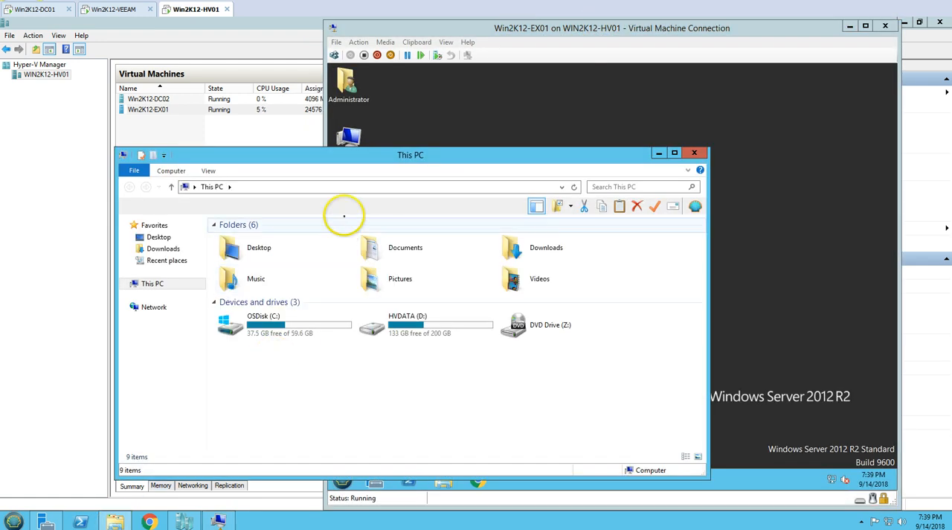
pyautogui.doubleClick(350, 156)
pyautogui.doubleClick(315, 160)
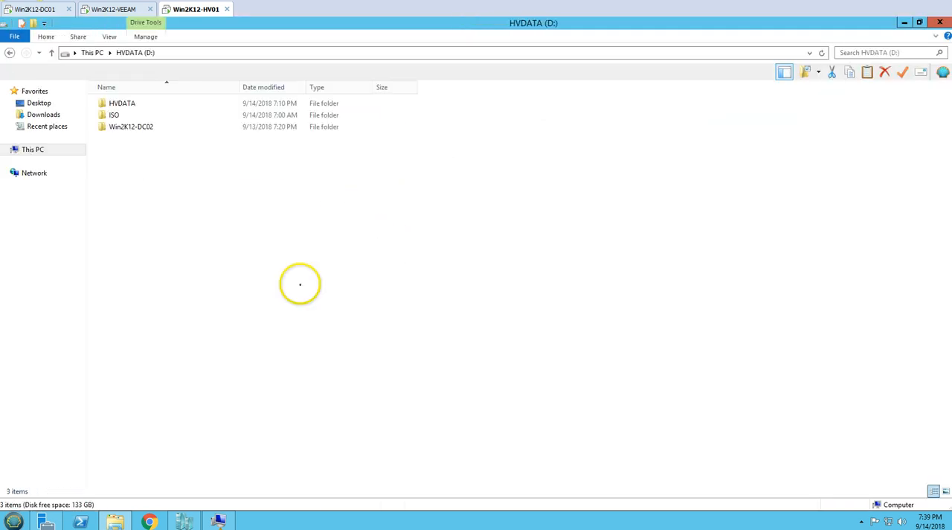
pyautogui.doubleClick(128, 105)
pyautogui.doubleClick(145, 115)
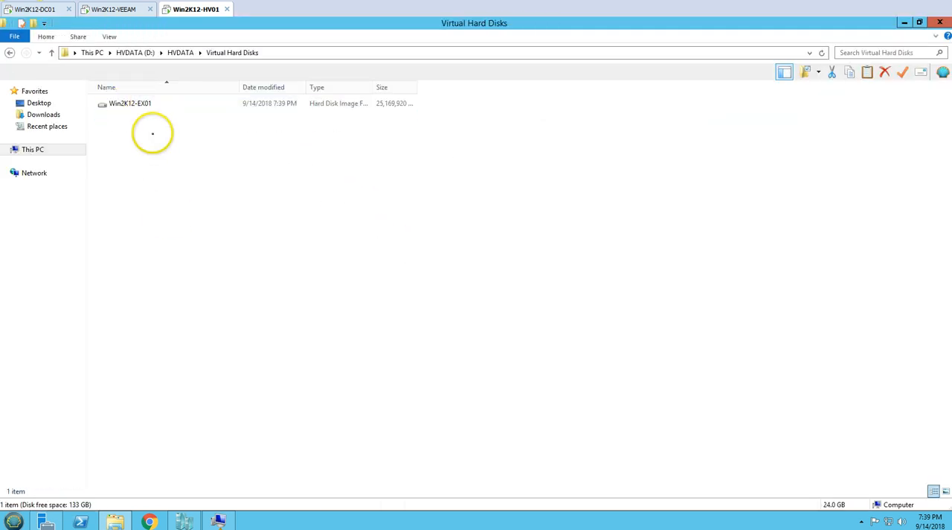
pyautogui.click(147, 103)
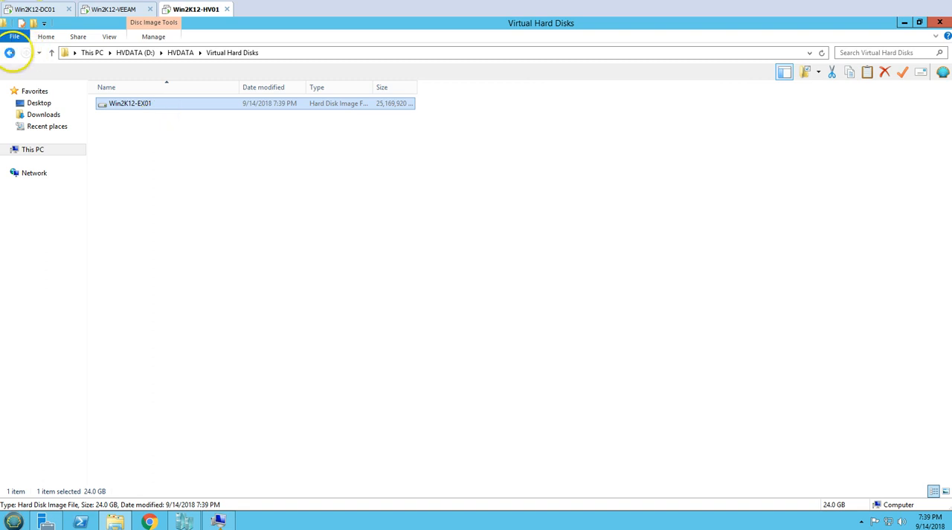
# - Check the files in the HVDATA\Virtual Machines folder and return to the Win2K12-EX01 console
pyautogui.click(10, 52)
pyautogui.doubleClick(125, 128)
pyautogui.hotkey('ctrl', 'a')
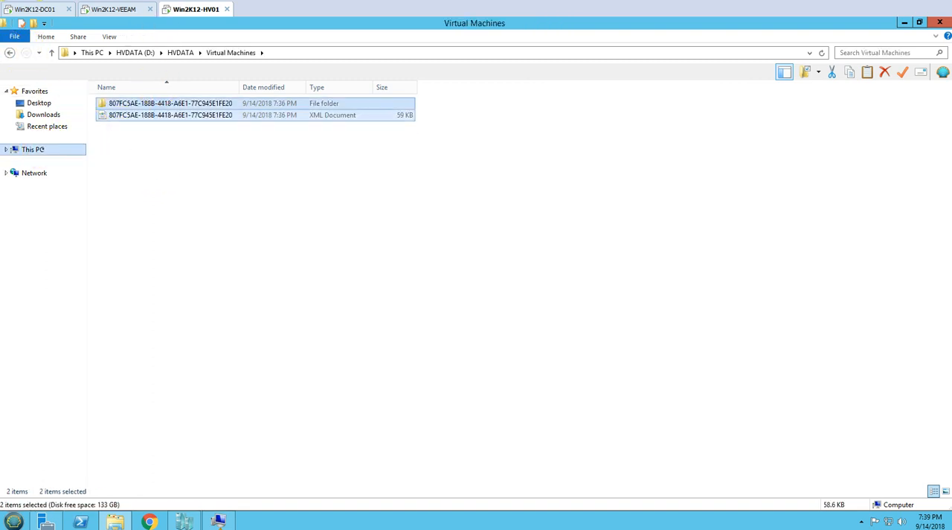
pyautogui.click(32, 149)
pyautogui.click(332, 301)
pyautogui.click(115, 521)
pyautogui.click(115, 521)
pyautogui.click(116, 521)
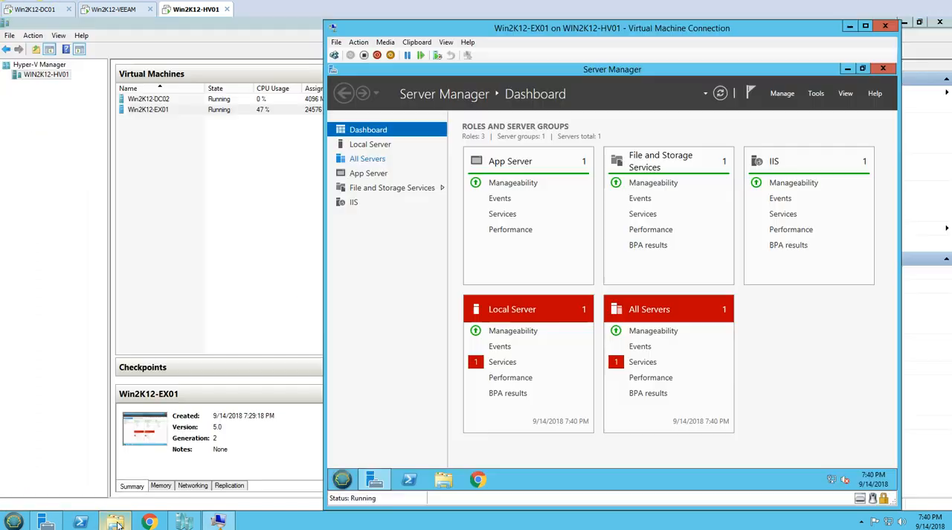
# - Start the Microsoft Exchange Notifications Broker service from the All Servers services details in Server Manager, and close the details
pyautogui.click(646, 363)
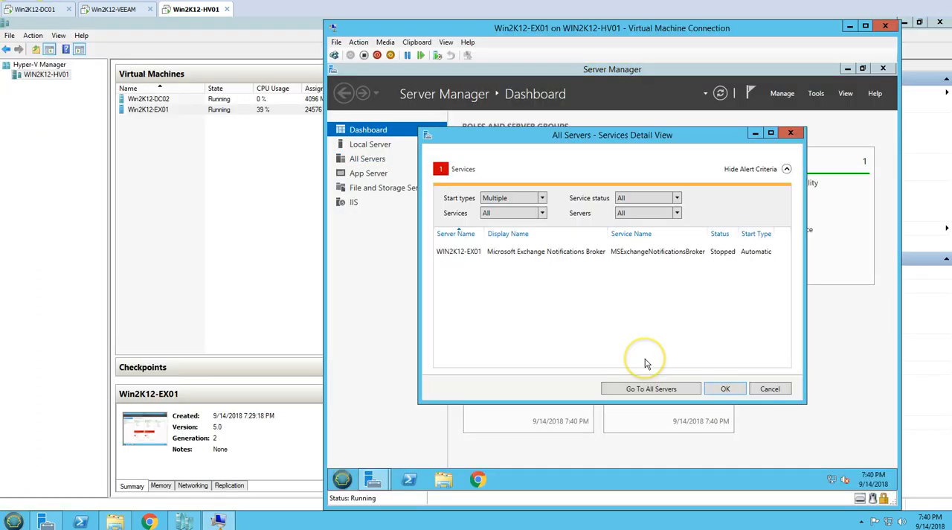
pyautogui.rightClick(614, 251)
pyautogui.click(631, 258)
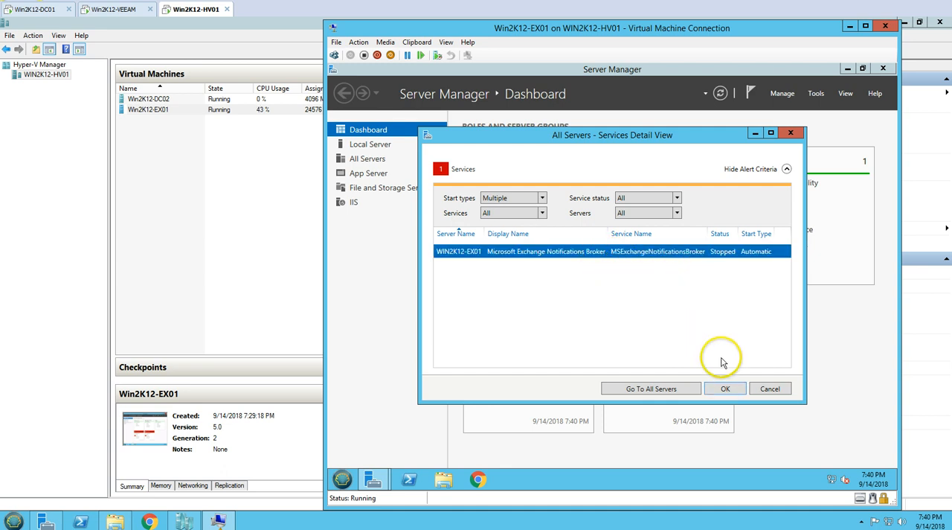
pyautogui.click(724, 388)
pyautogui.moveTo(672, 20); pyautogui.dragTo(658, 17)
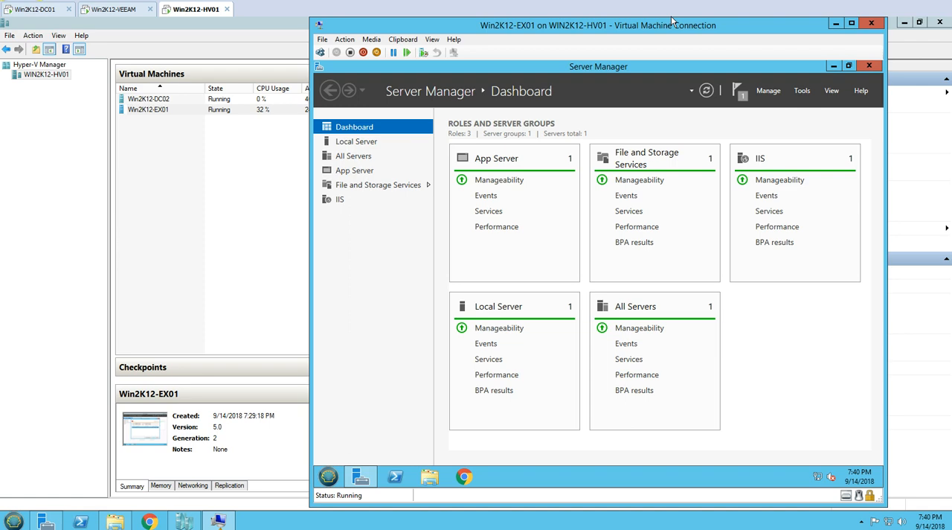
# - Minimize Hyper-V Manager and open a Remote Desktop connection to Win2K12-EX01 using mstsc with the saved credentials
pyautogui.click(671, 16)
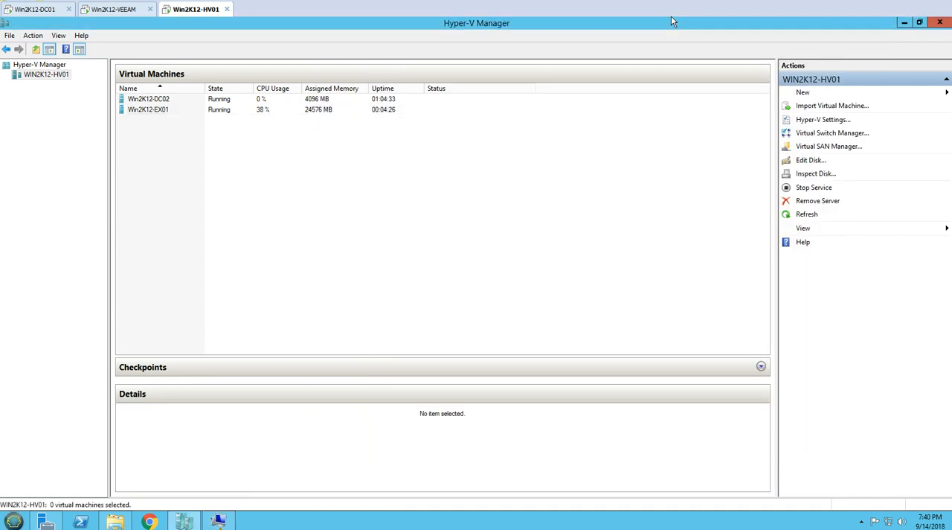
pyautogui.click(904, 22)
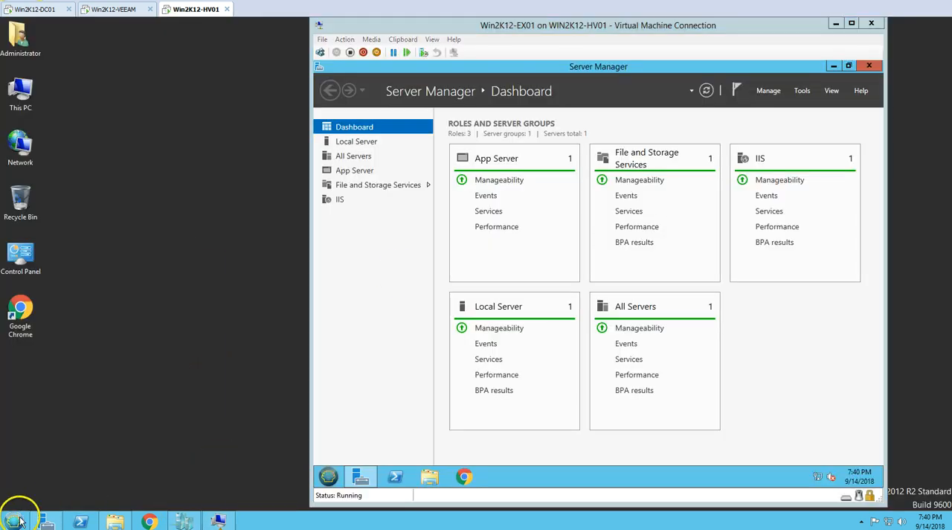
pyautogui.click(17, 521)
pyautogui.write('m')
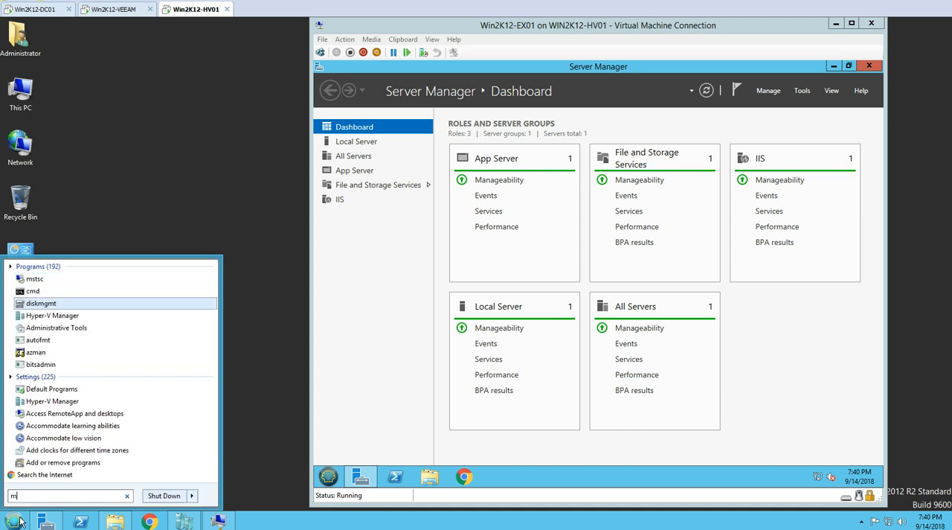
pyautogui.click(37, 269)
pyautogui.click(32, 275)
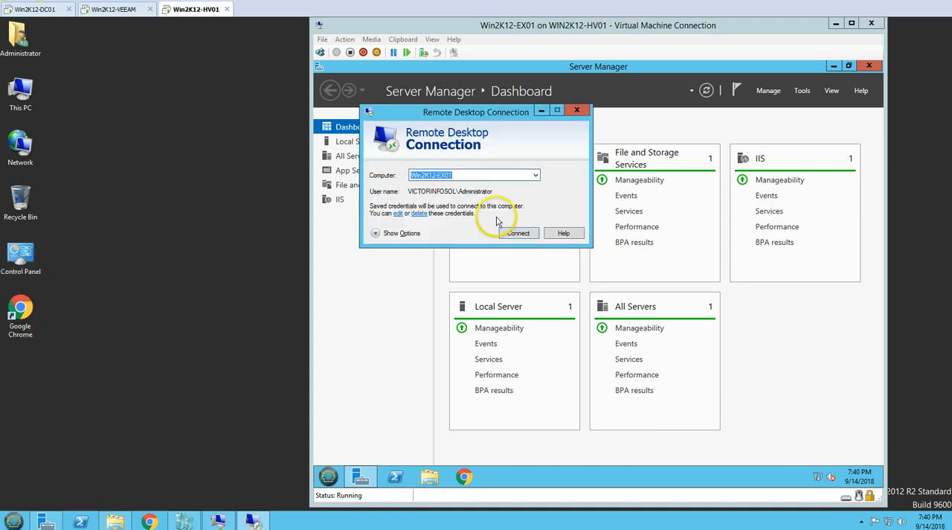
pyautogui.click(518, 233)
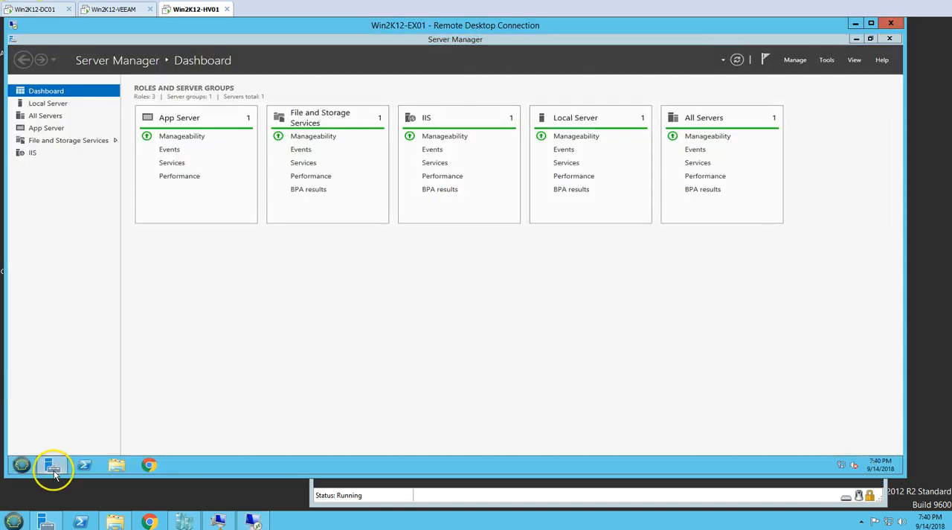
# - Minimize Server Manager in the remote session and open the Exchange Admin Center page at win2k12-ex01/ecp in Chrome
pyautogui.click(51, 465)
pyautogui.doubleClick(33, 304)
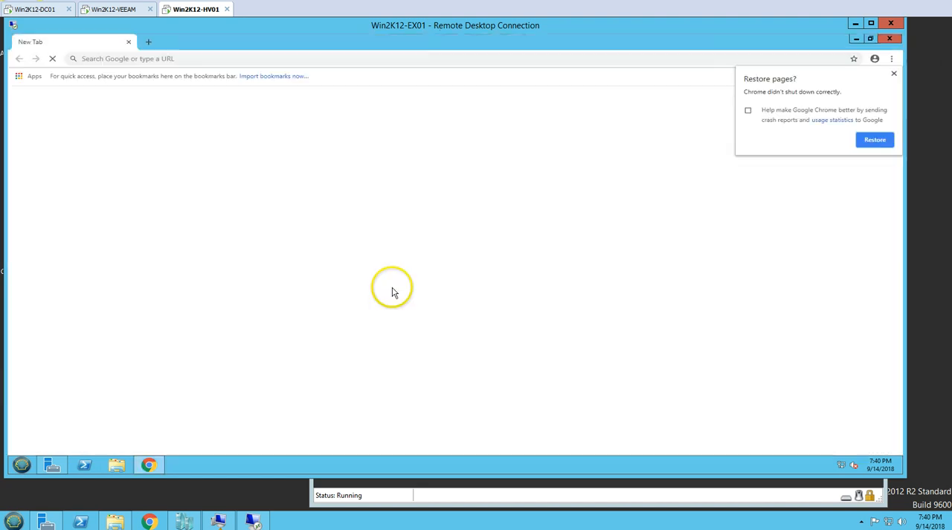
pyautogui.click(894, 72)
pyautogui.click(340, 60)
pyautogui.write('e')
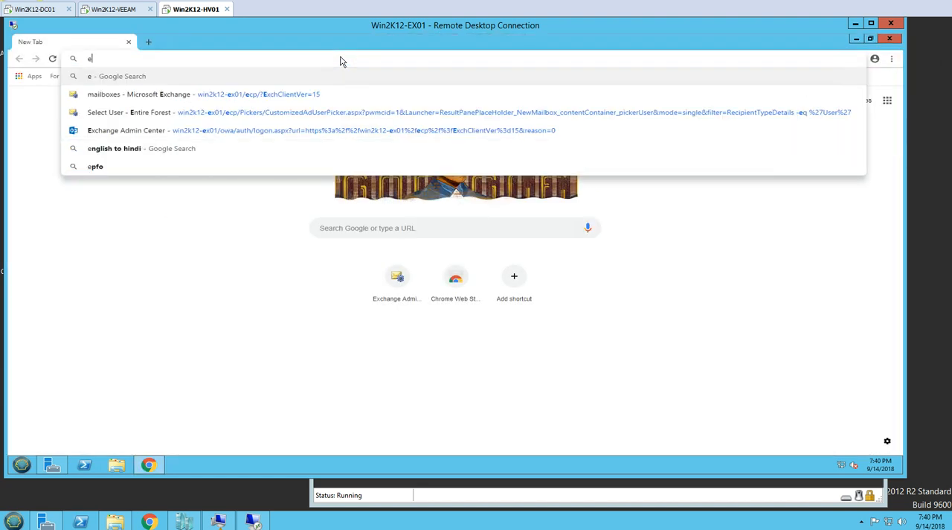
pyautogui.press('Down')
pyautogui.click(331, 95)
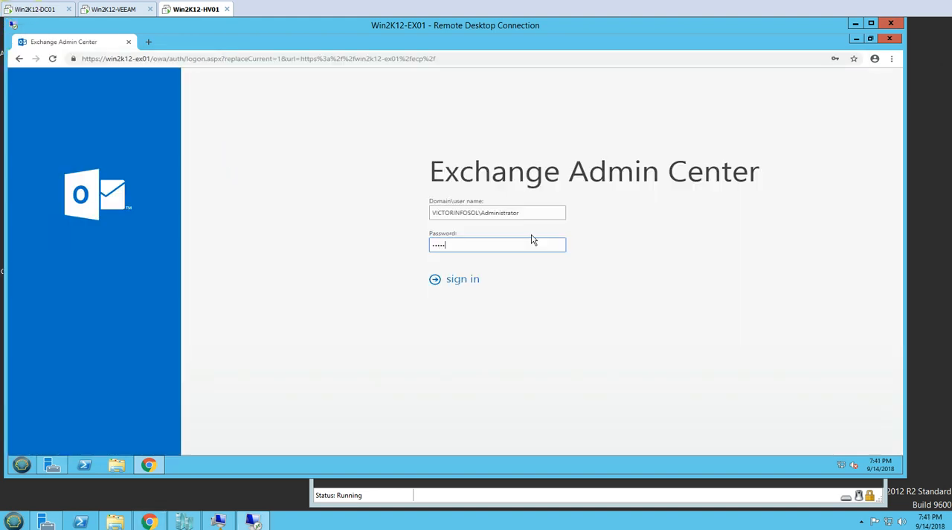
# - Sign in to the Exchange Admin Center with the Administrator account password and check the recipients' mailboxes
pyautogui.press('Return')
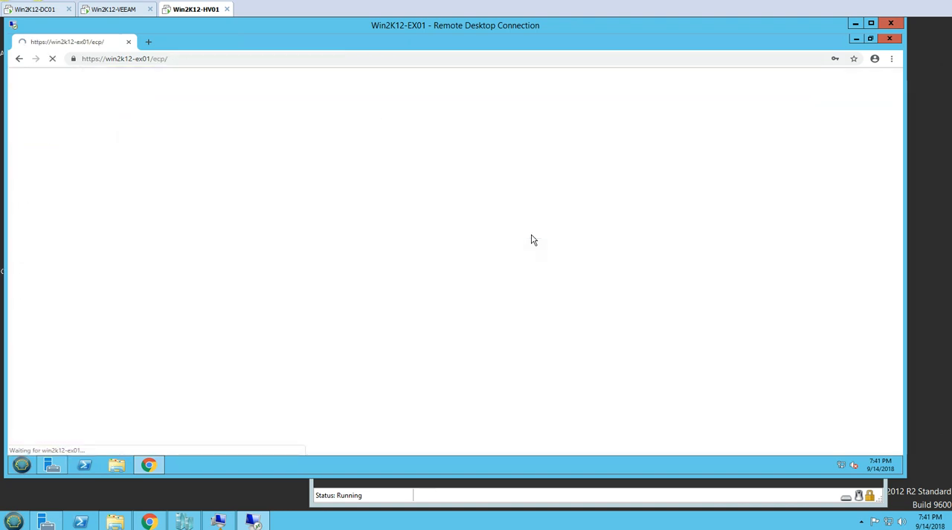
pyautogui.click(38, 140)
pyautogui.click(36, 120)
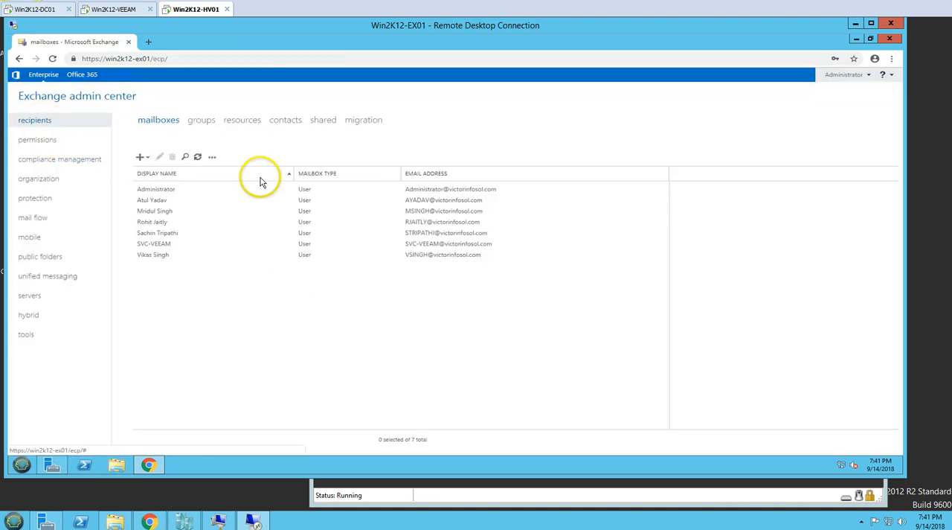
# - Sign out of the Exchange Admin Center, close Chrome, and minimize the Remote Desktop and Virtual Machine Connection windows
pyautogui.click(864, 75)
pyautogui.click(841, 108)
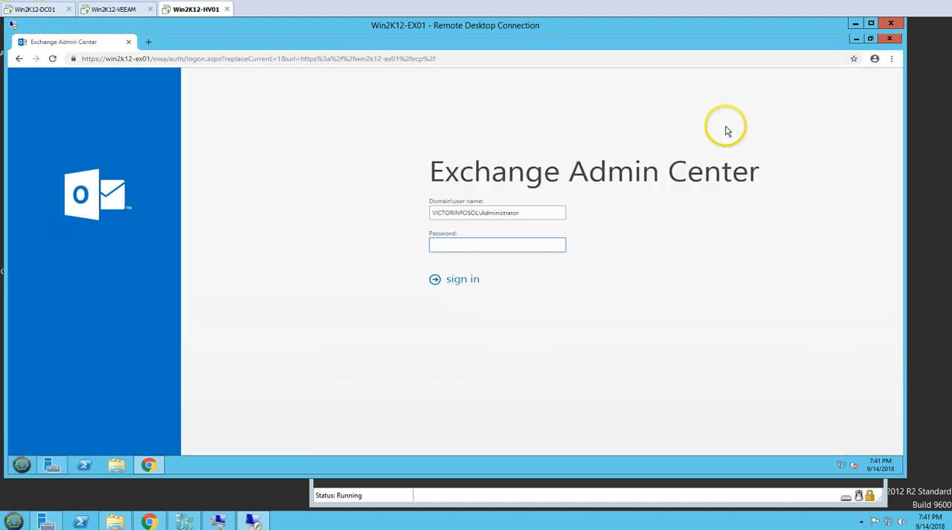
pyautogui.click(890, 39)
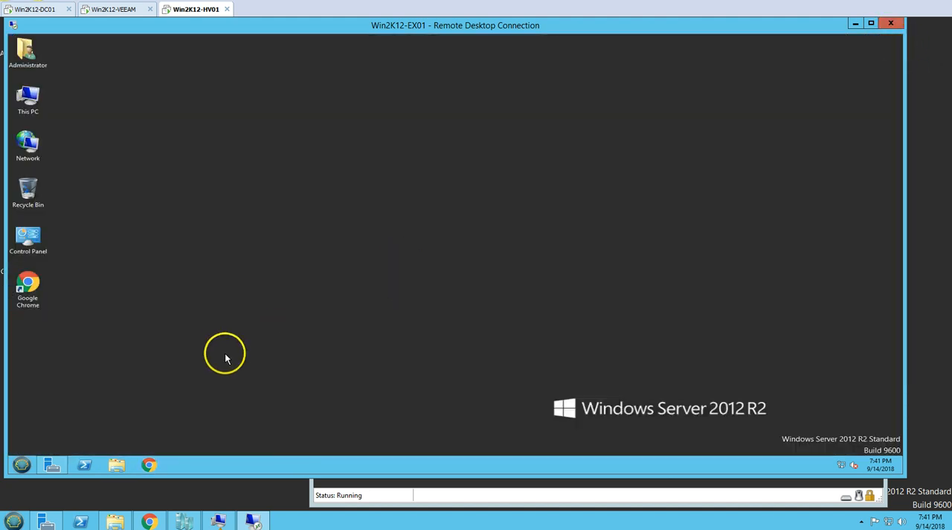
pyautogui.click(855, 23)
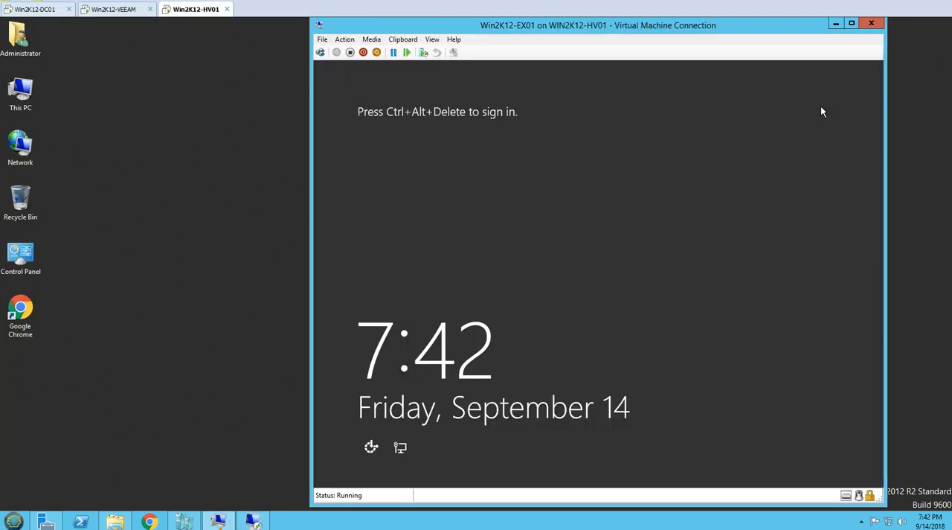
pyautogui.click(837, 22)
# - Open the Outlook web page of win2k12-ex01.victorinfosol.com in Chrome on Win2K12-HV01 and sign in to the user's mailbox with the account password
pyautogui.click(149, 521)
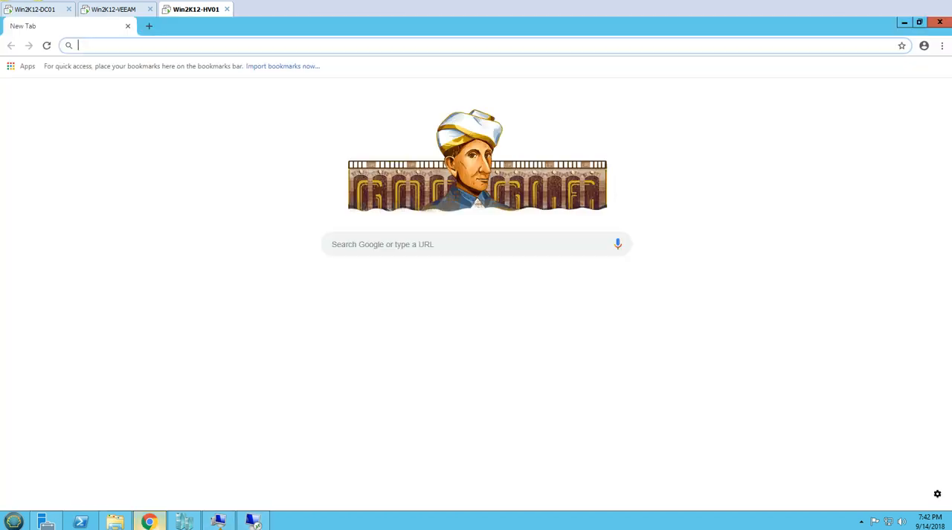
pyautogui.write('o')
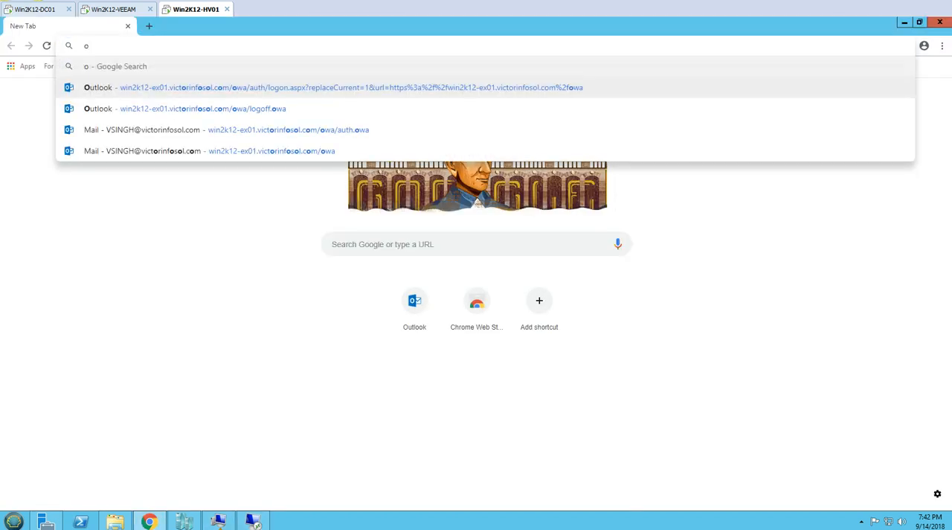
pyautogui.write('u')
pyautogui.press('Return')
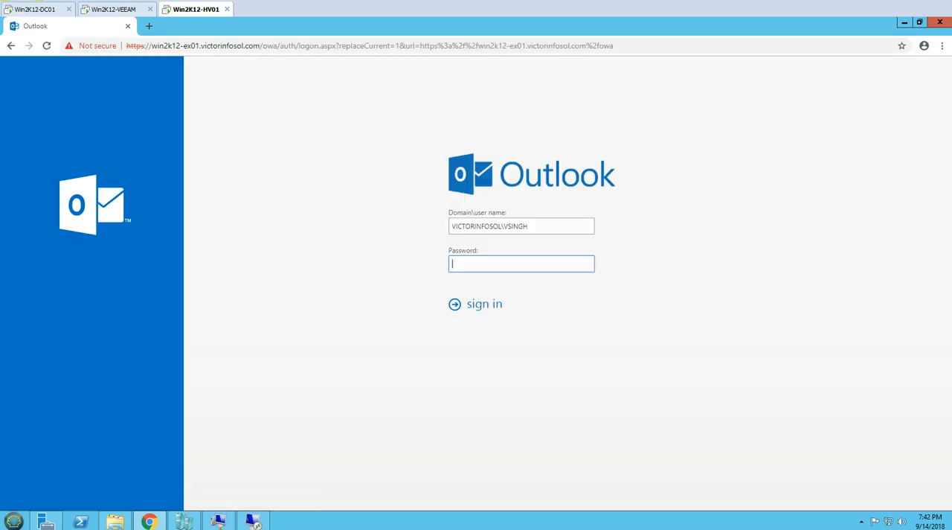
pyautogui.click(468, 265)
pyautogui.write('••')
pyautogui.press('Return')
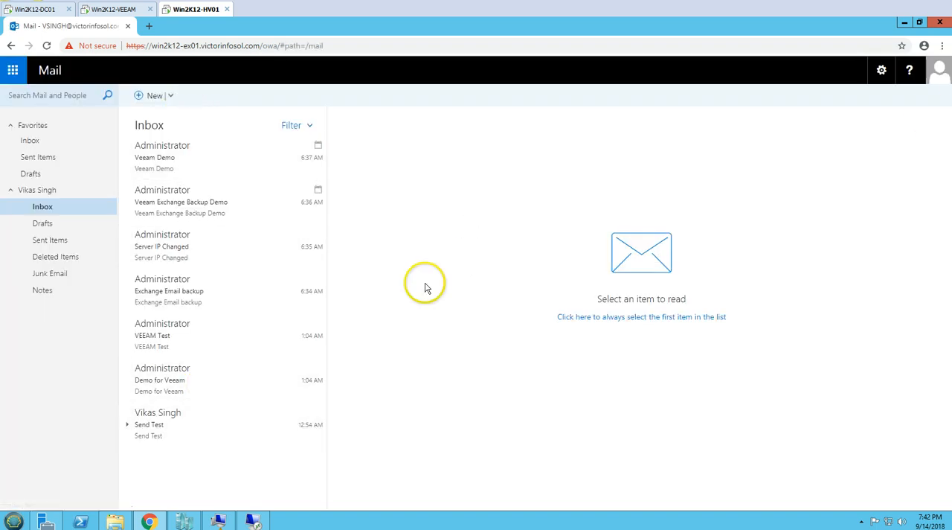
# - Sign out of the user's mailbox and sign in to Outlook as VICTORINFOSOL\Administrator with the account password
pyautogui.click(938, 71)
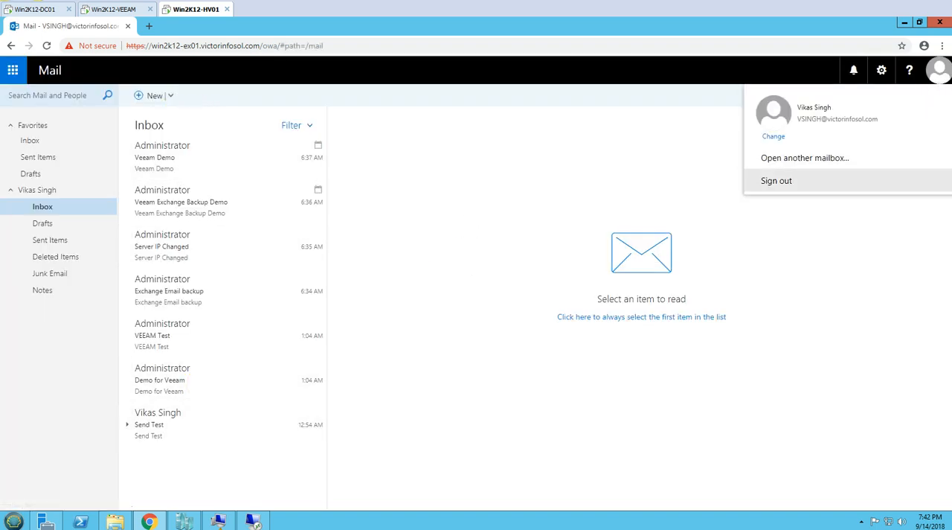
pyautogui.click(776, 180)
pyautogui.doubleClick(515, 226)
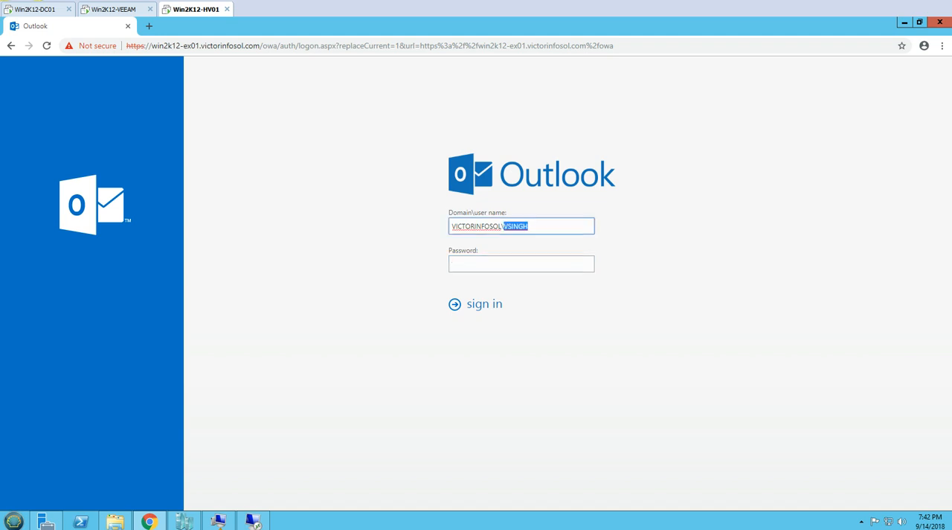
pyautogui.write('Administr')
pyautogui.press('Tab')
pyautogui.write('••')
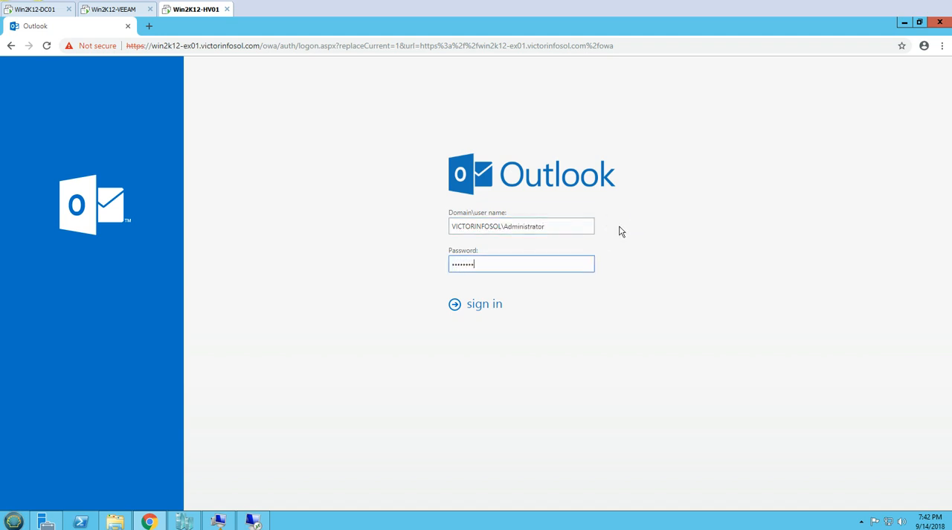
pyautogui.write('••••••')
pyautogui.press('Return')
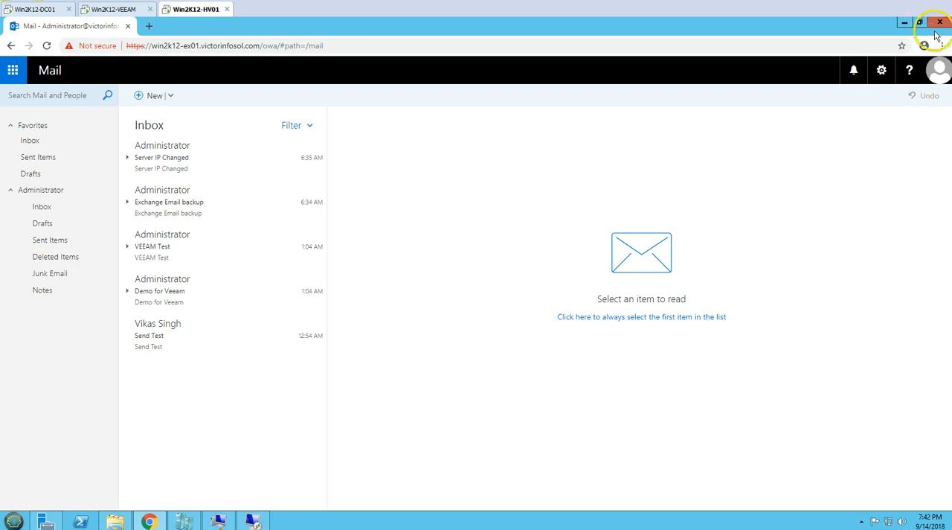
# - Sign out of the Administrator mailbox and close the browser
pyautogui.click(935, 74)
pyautogui.click(825, 181)
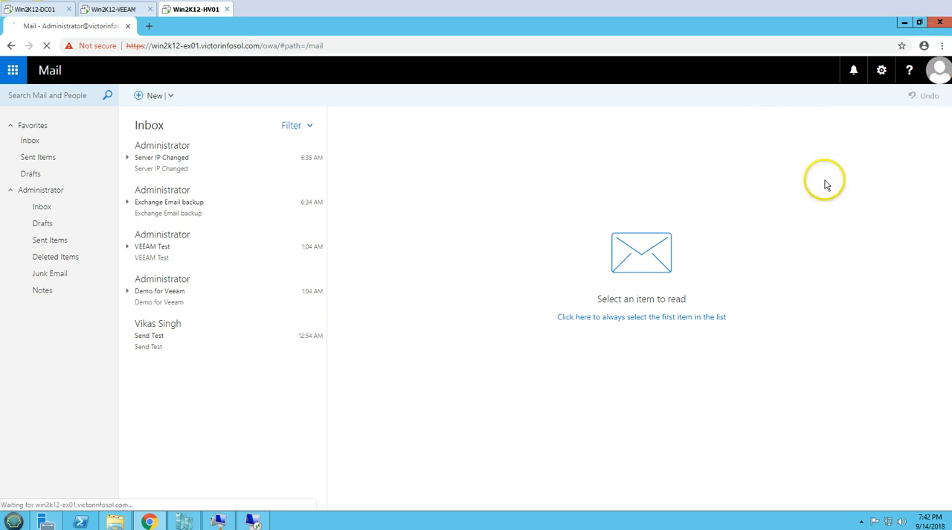
pyautogui.click(938, 22)
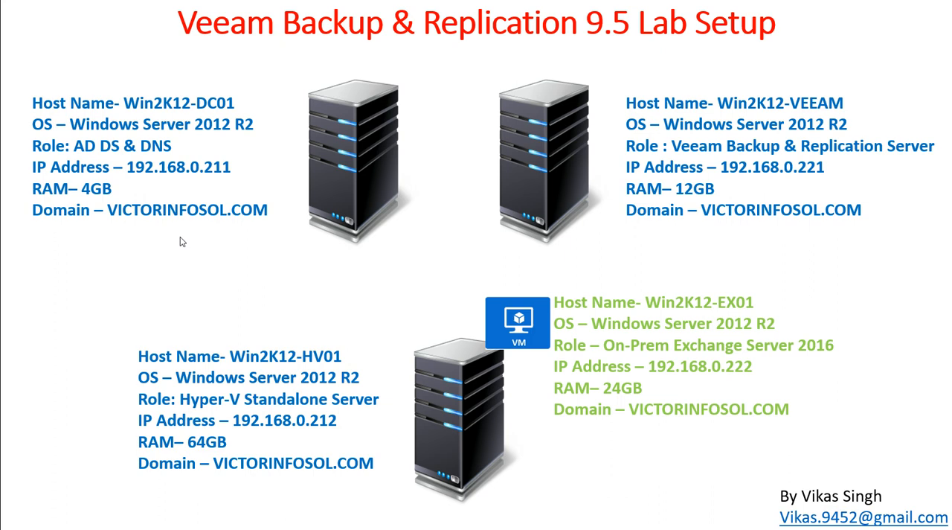
pyautogui.press('Right')
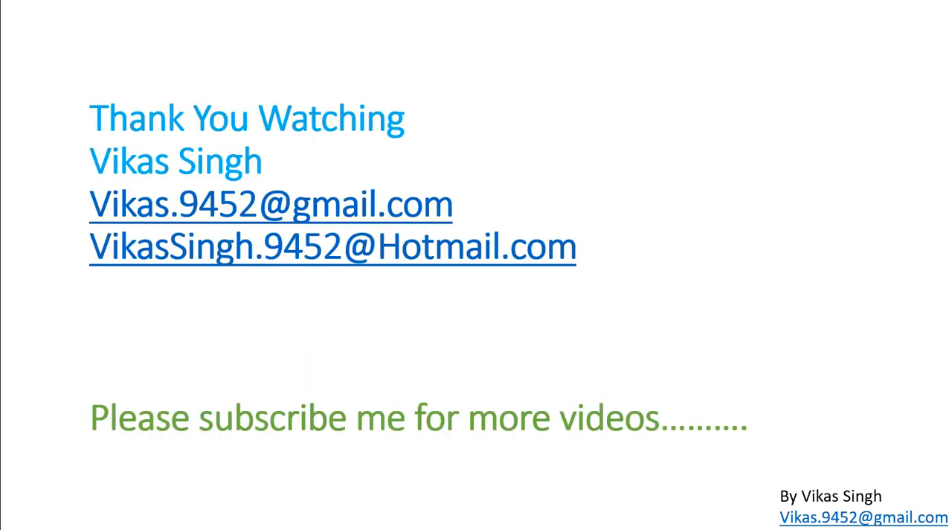